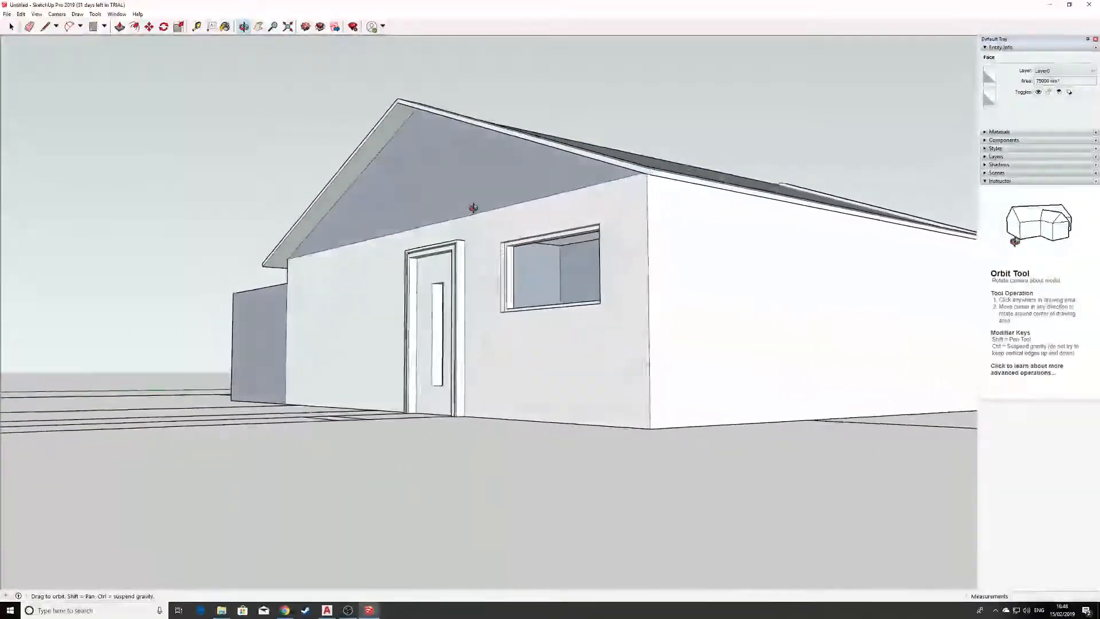
Group all the house geometry, keeping the locked site plan out of the selection.
scroll(507, 356, down, 3)
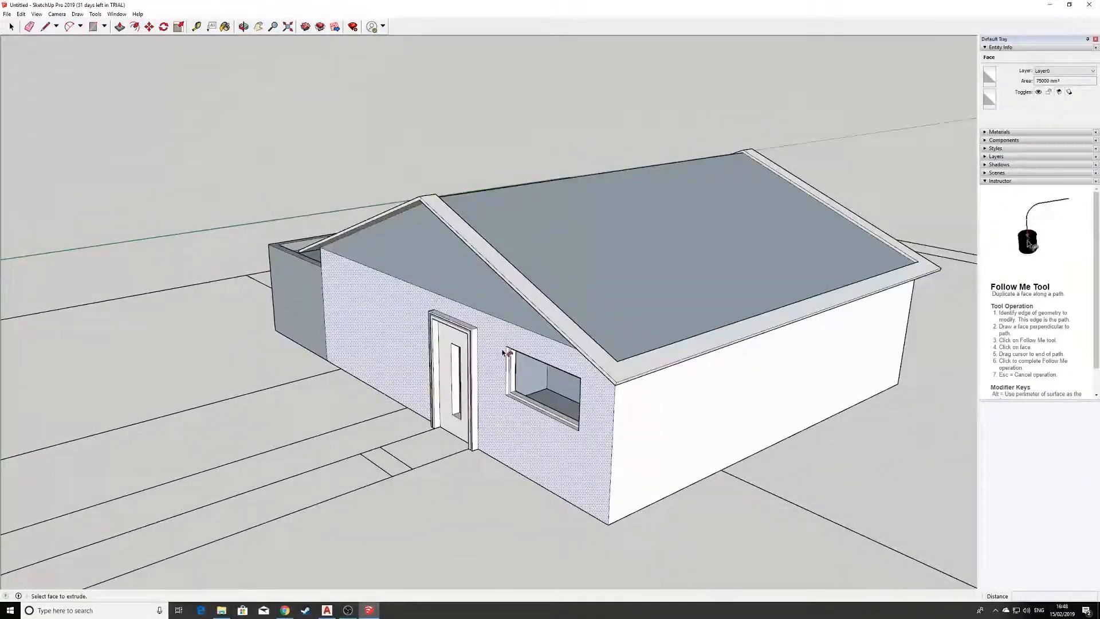
middle_drag(482, 376, 547, 305)
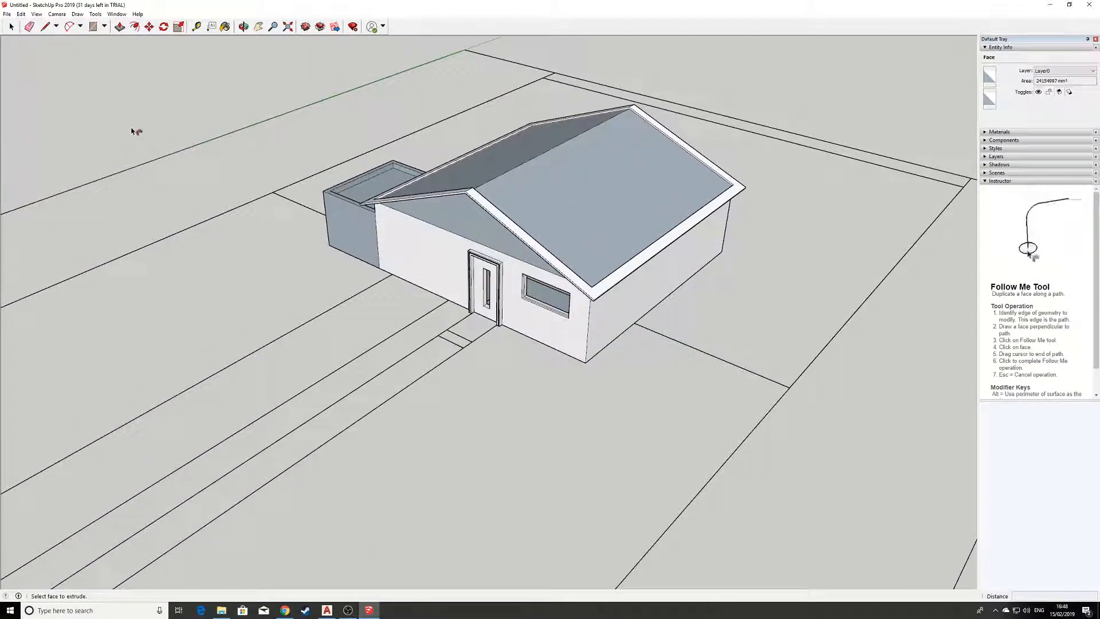
click(11, 26)
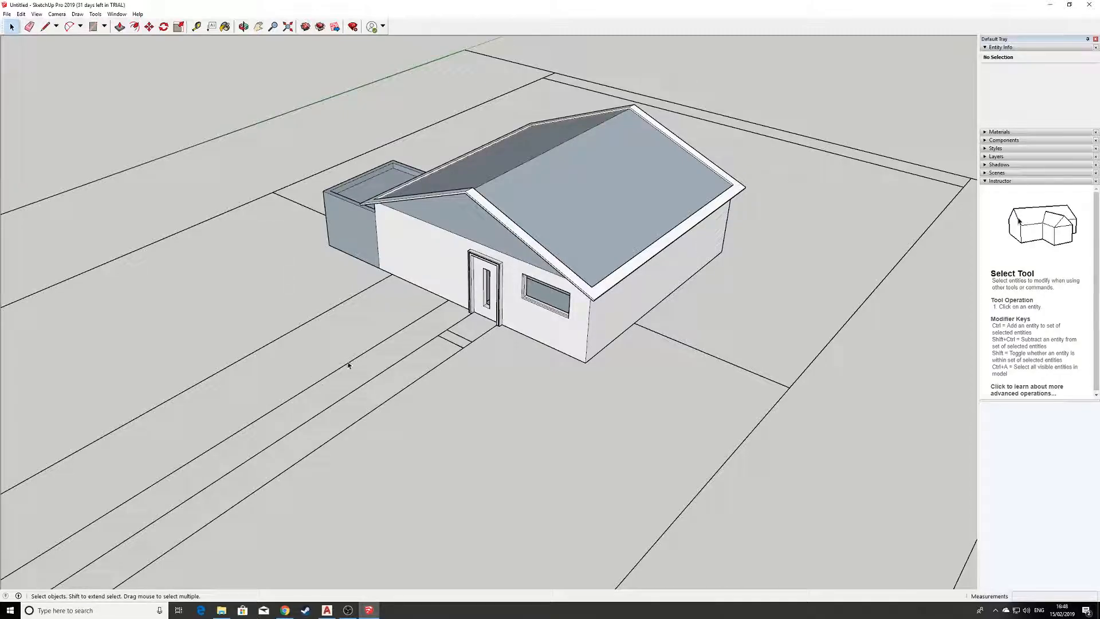
middle_drag(542, 297, 557, 268)
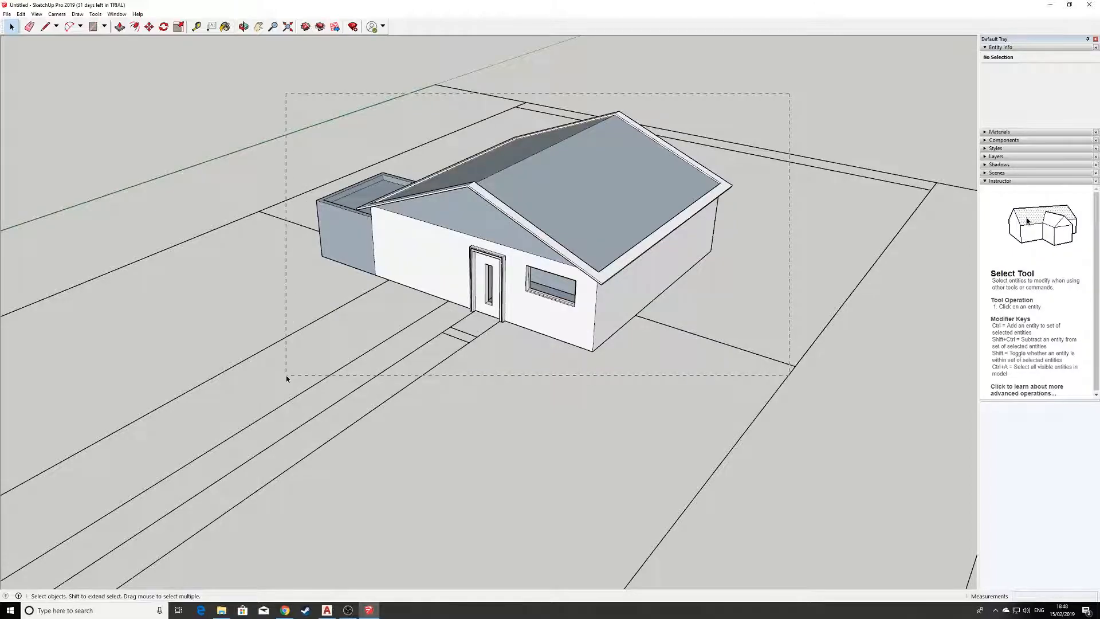
drag(286, 376, 287, 376)
scroll(315, 365, down, 3)
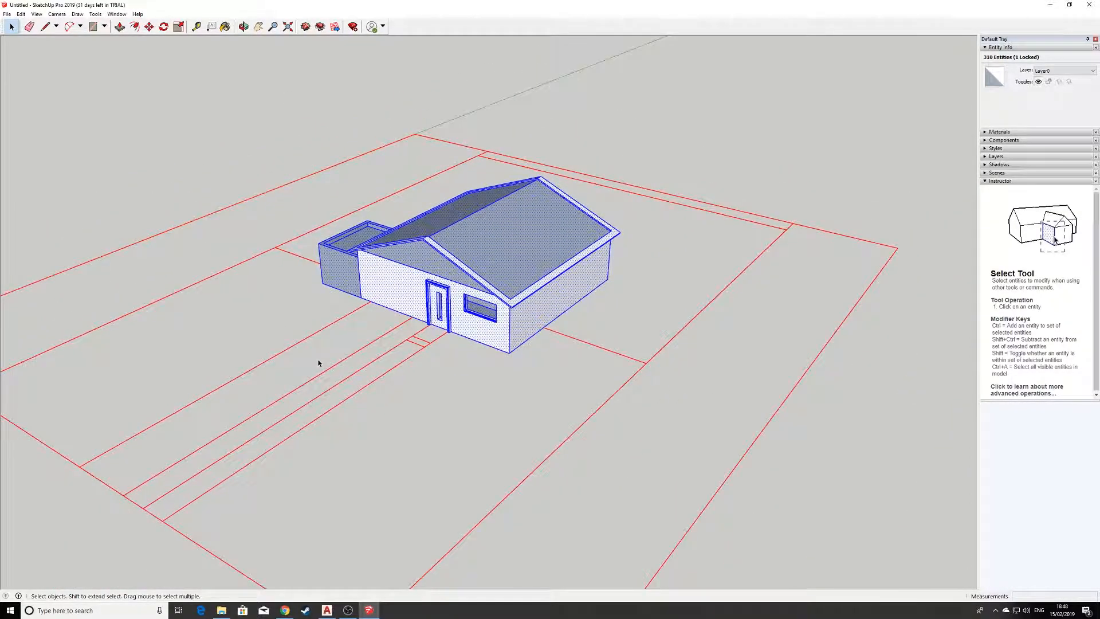
scroll(318, 363, down, 2)
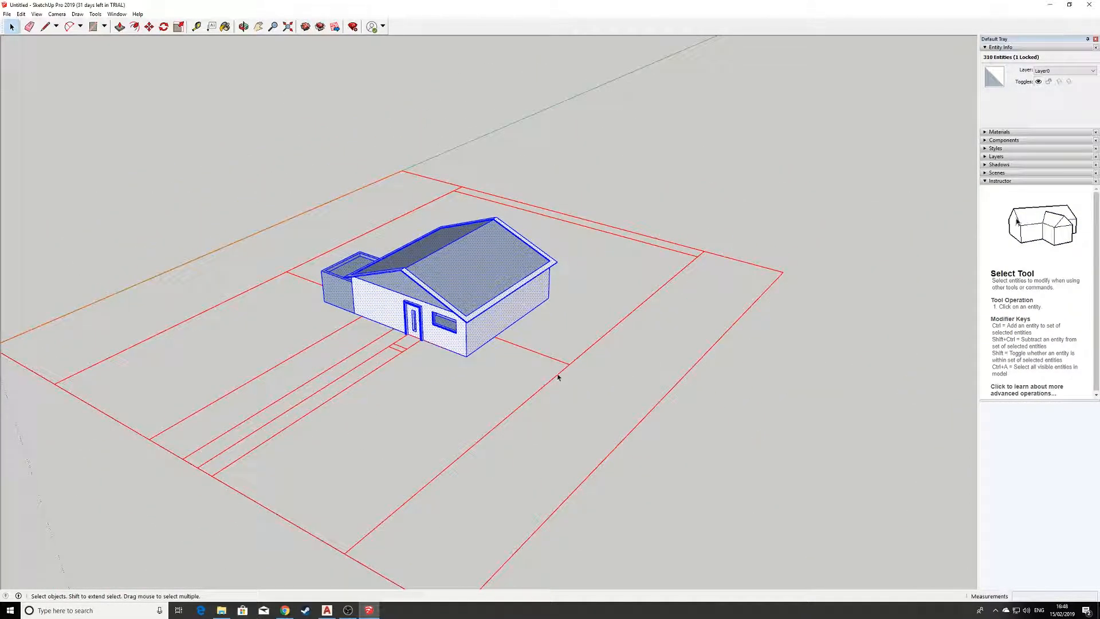
scroll(478, 459, up, 3)
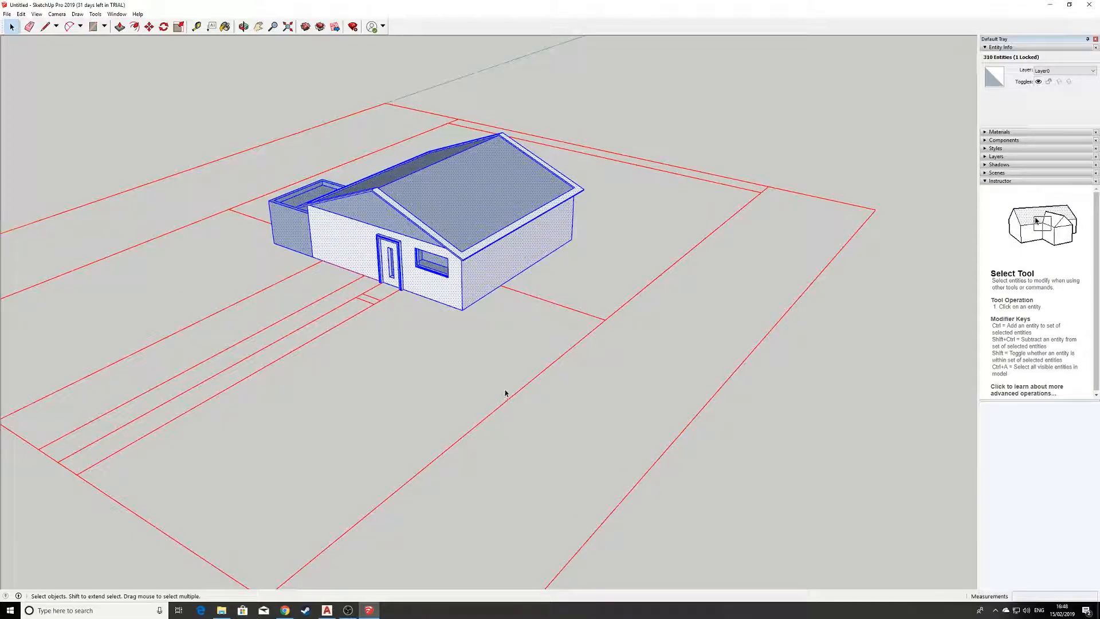
drag(479, 435, 475, 440)
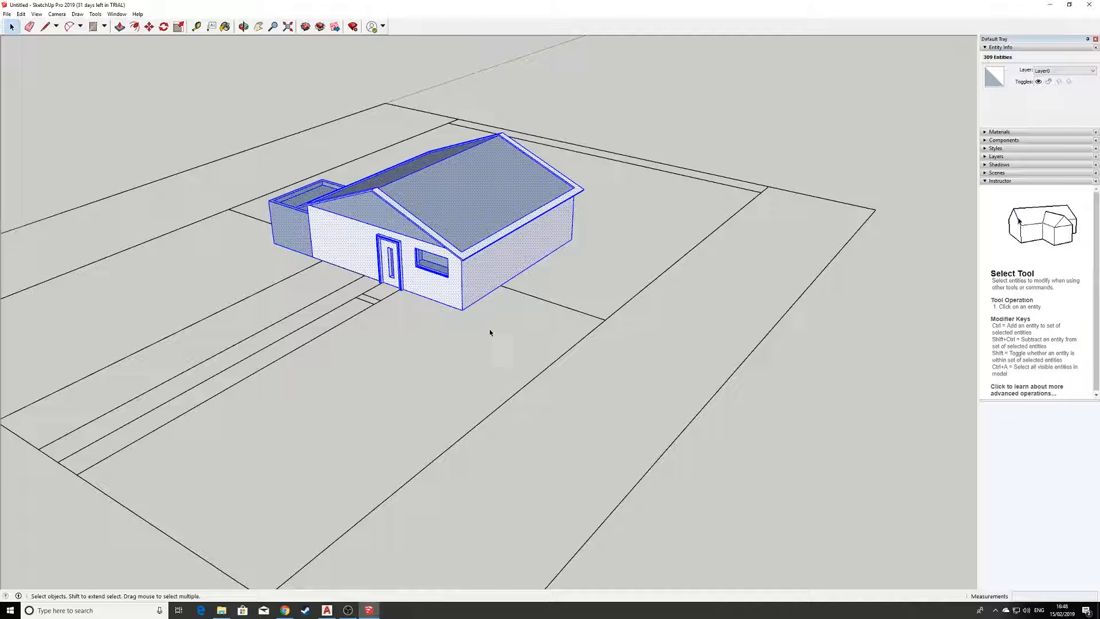
scroll(370, 247, up, 2)
click(20, 14)
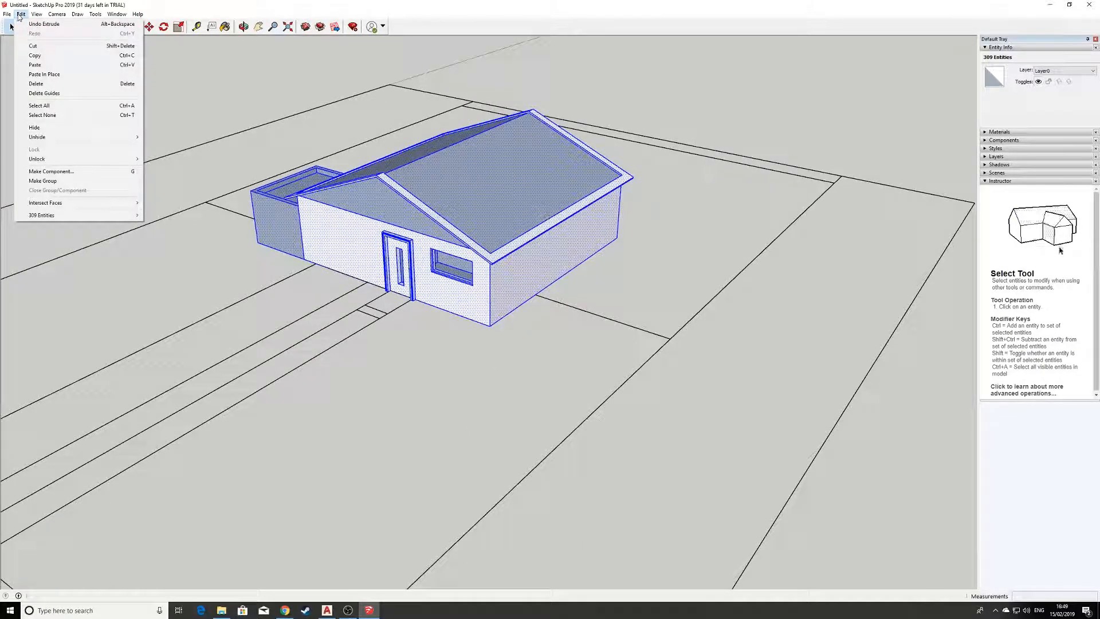
click(65, 181)
click(202, 115)
Draw a ground rectangle about 24839 by 41826 mm over the plot, following the site plan's boundary corners.
scroll(195, 138, down, 3)
shift+middle_drag(214, 205, 403, 242)
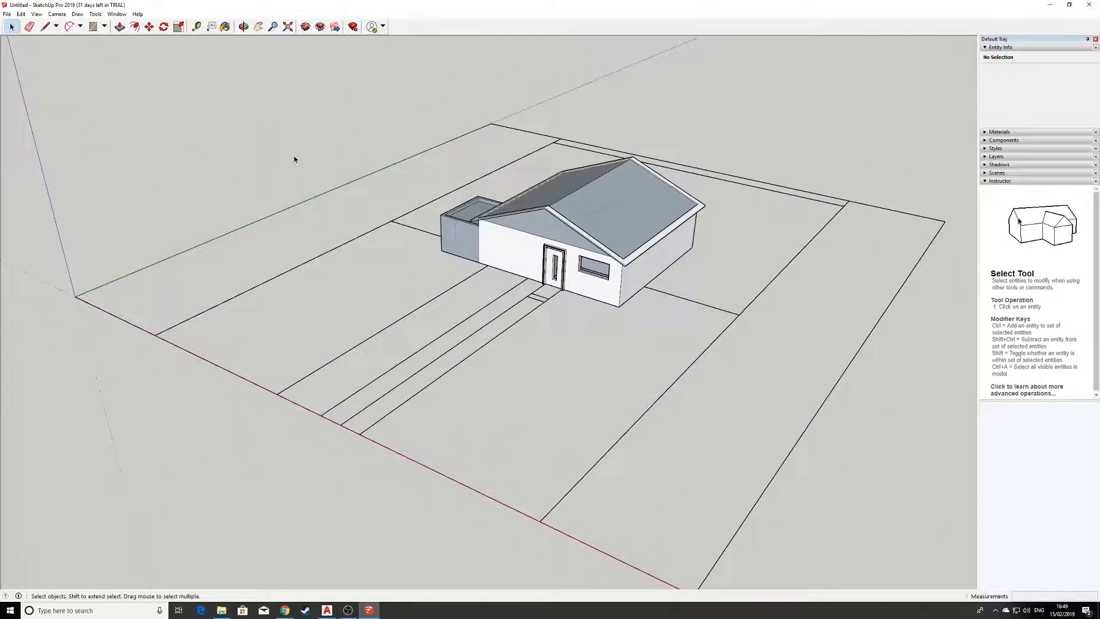
click(93, 27)
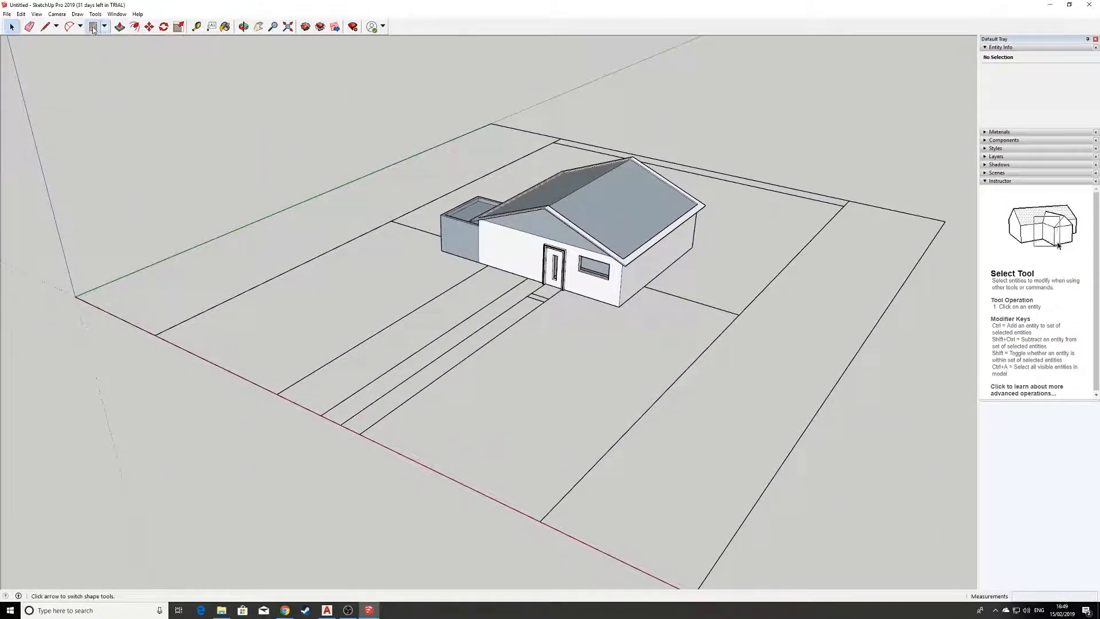
click(155, 335)
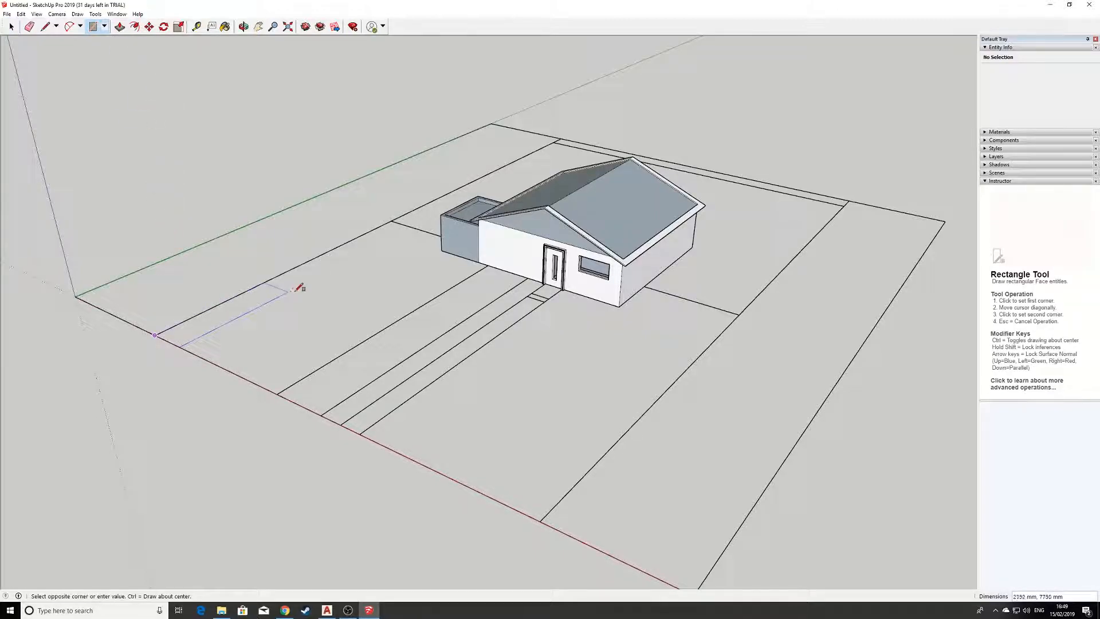
click(850, 200)
Draw a 1200 mm wide rectangle over the path lines, from the front plot boundary to the front door.
scroll(676, 333, up, 2)
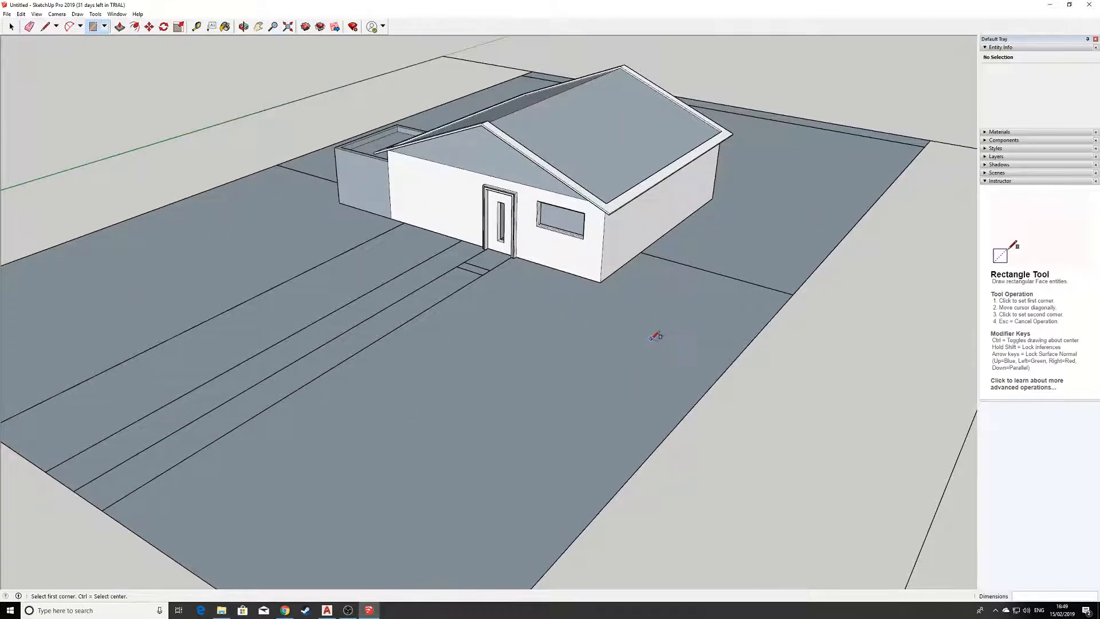
scroll(635, 339, down, 1)
scroll(530, 428, up, 2)
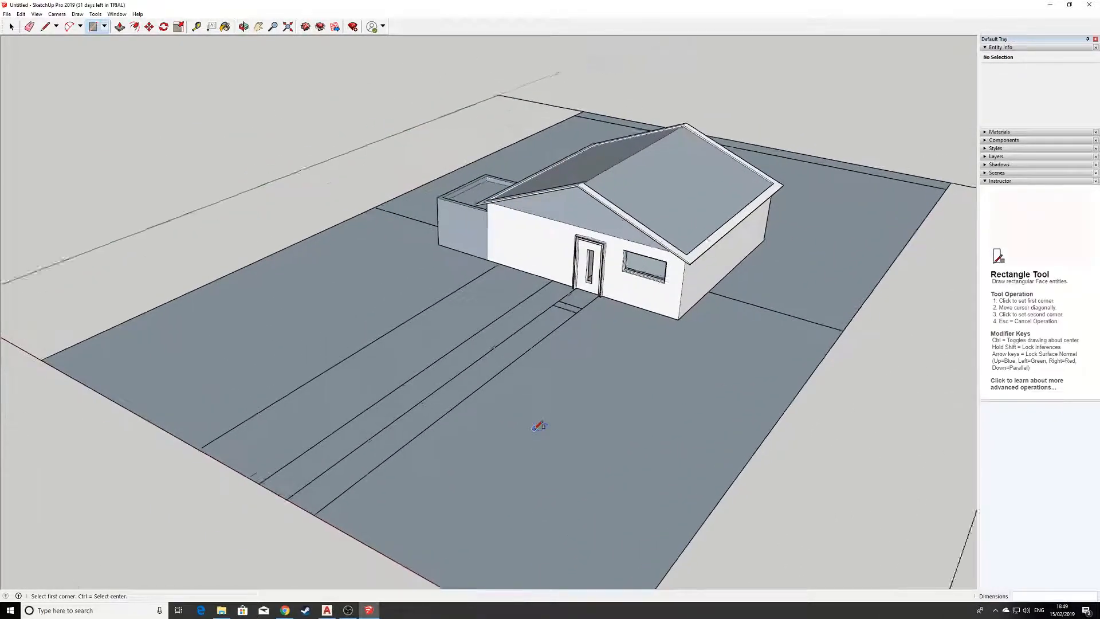
scroll(502, 457, down, 1)
middle_drag(502, 454, 488, 419)
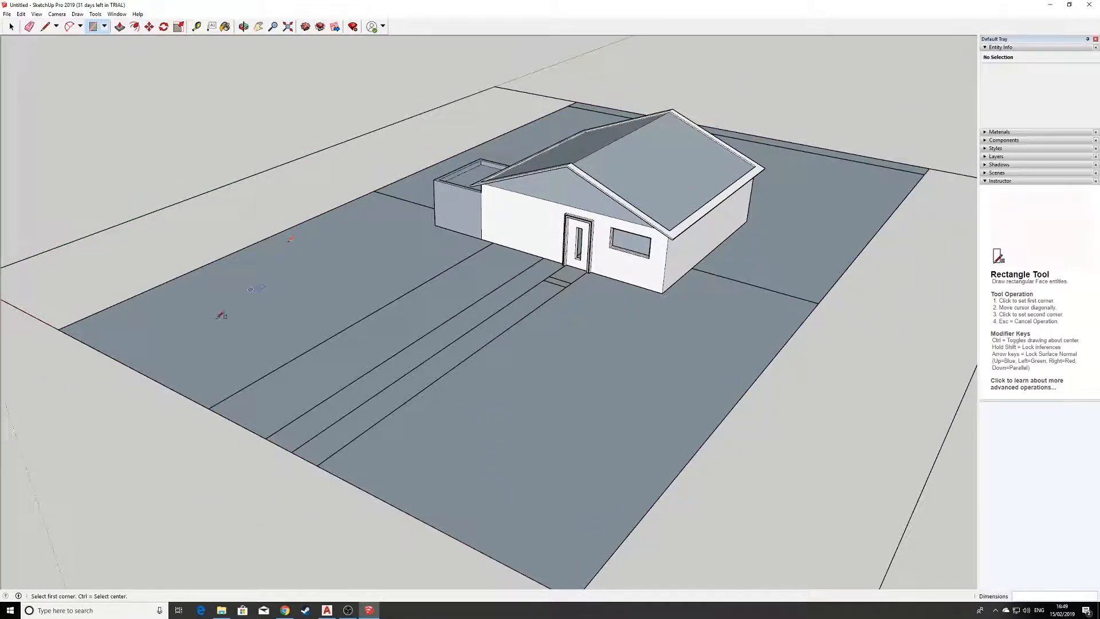
scroll(377, 376, up, 2)
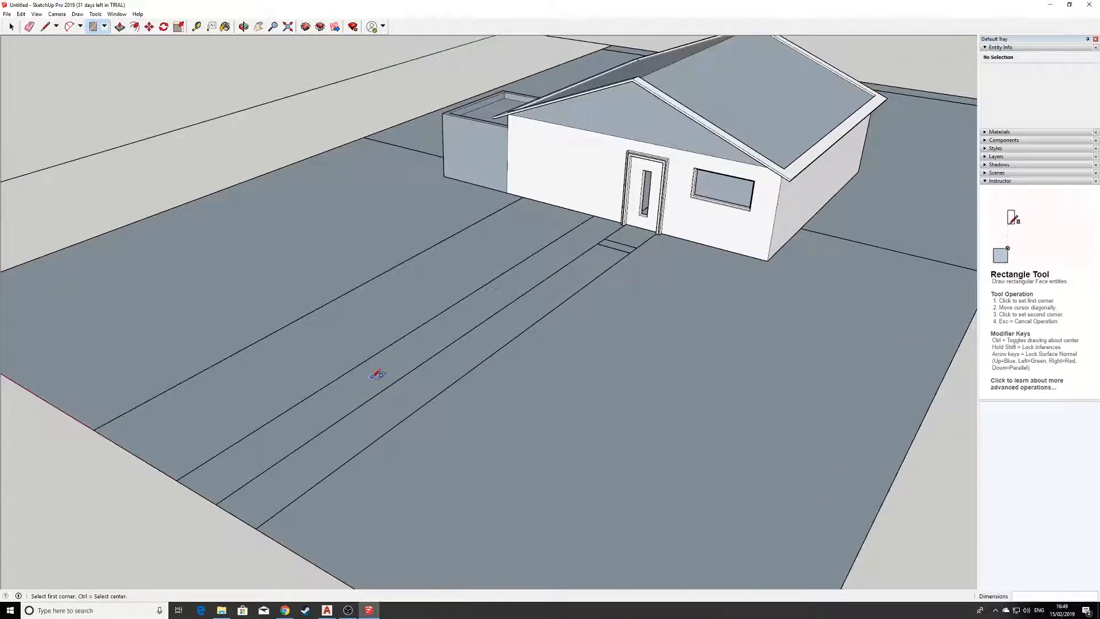
click(216, 504)
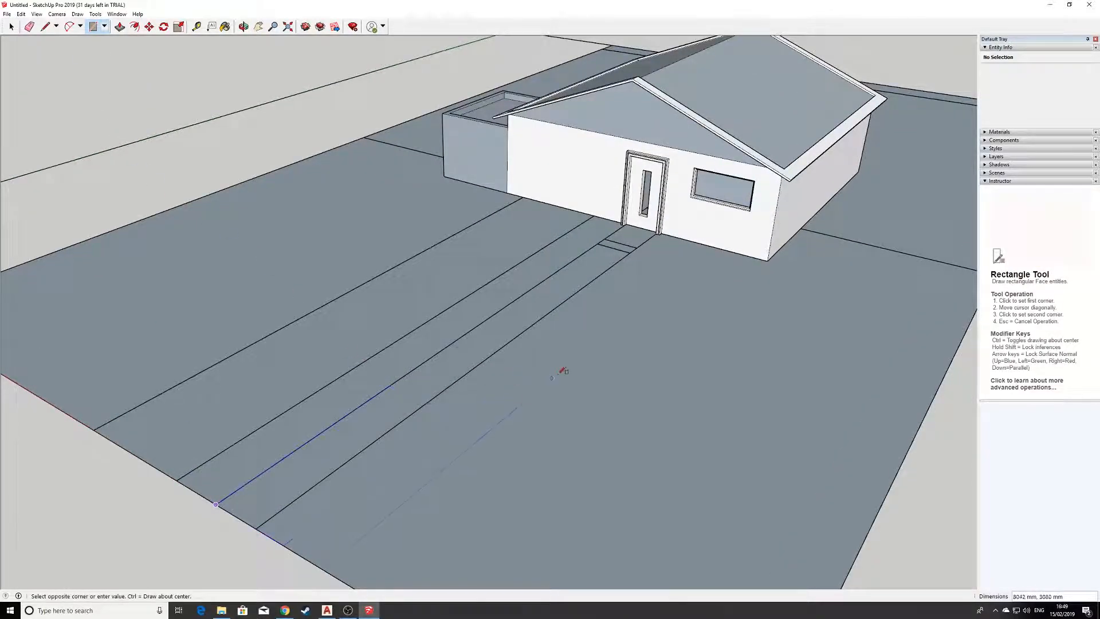
scroll(662, 229, up, 3)
middle_drag(608, 265, 787, 290)
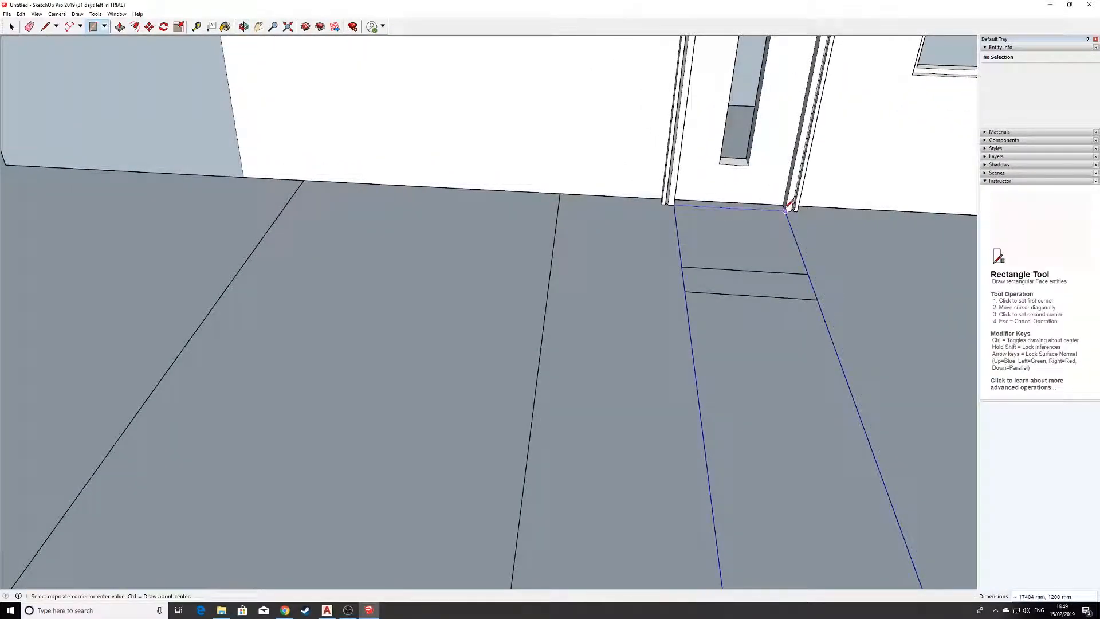
click(784, 204)
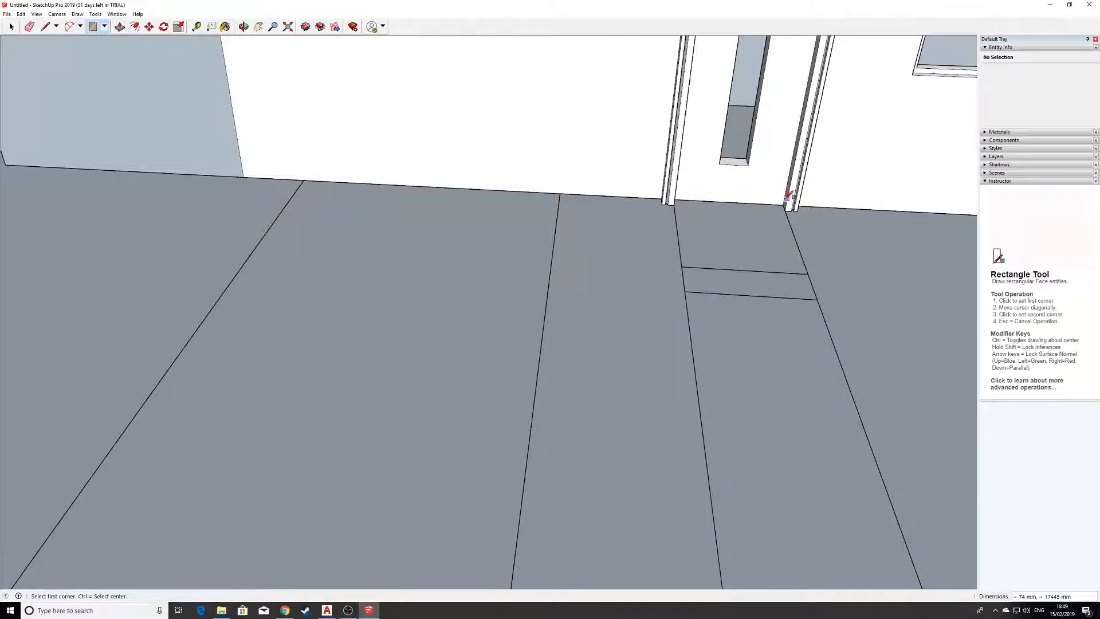
Raise the front path's face by 100 mm with Push/Pull.
scroll(786, 215, down, 3)
scroll(813, 400, down, 2)
middle_drag(814, 401, 617, 410)
scroll(537, 495, up, 3)
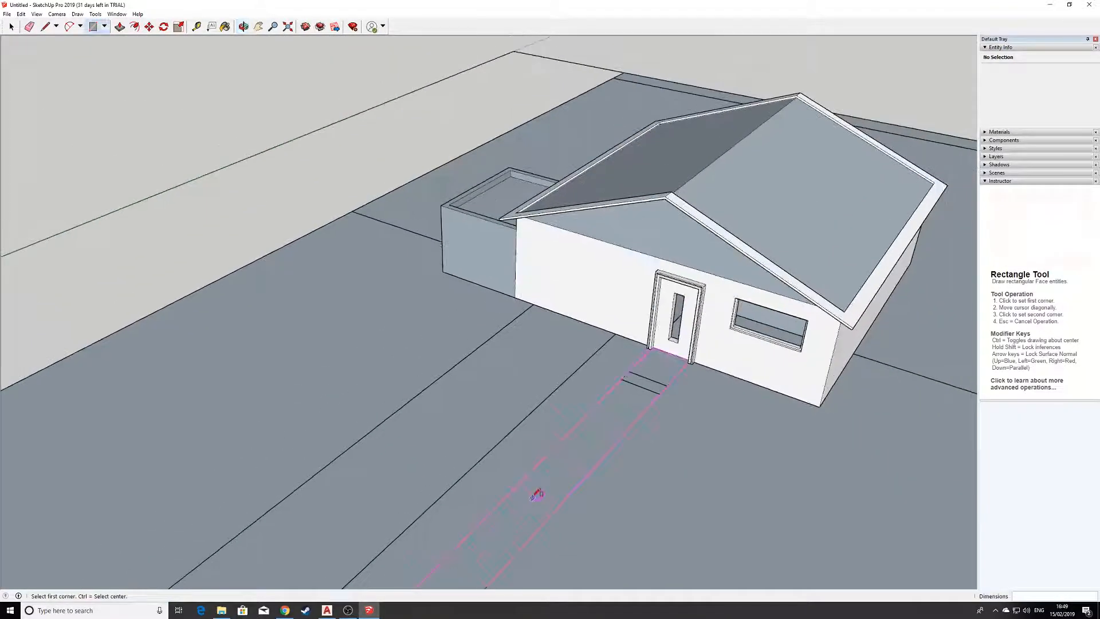
scroll(537, 495, up, 3)
middle_drag(624, 226, 503, 235)
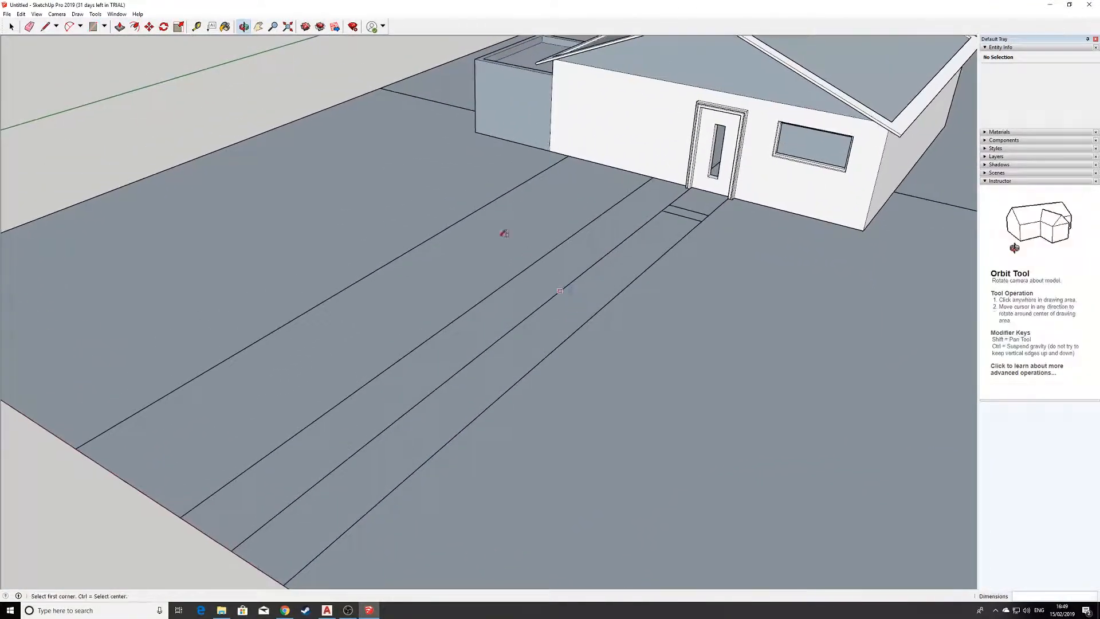
click(120, 27)
click(504, 378)
click(504, 378)
click(514, 358)
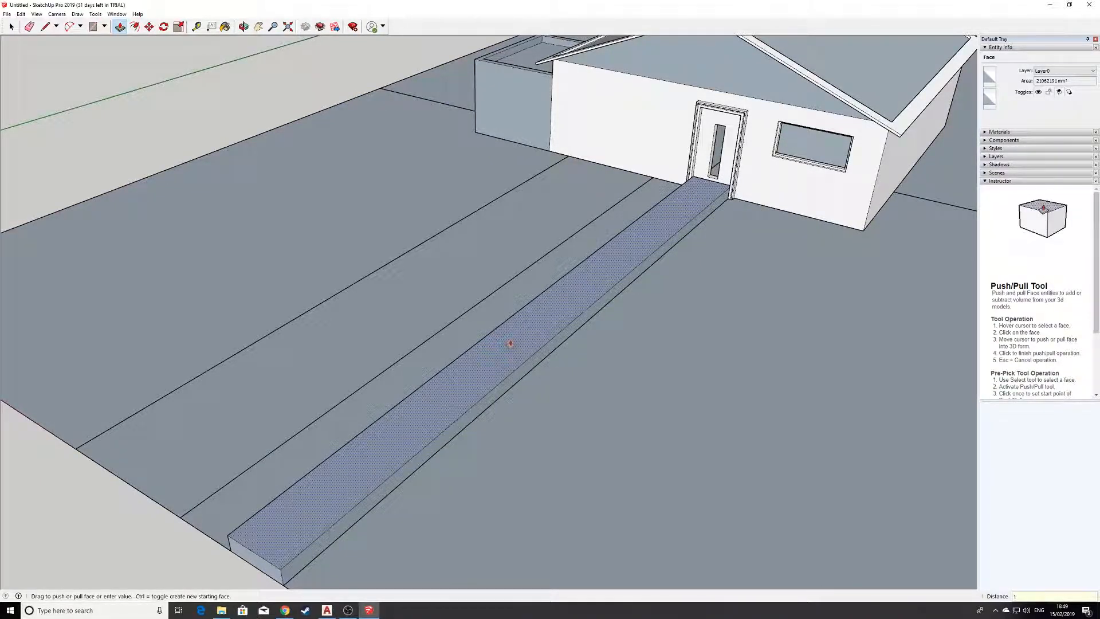
text(100)
key(Return)
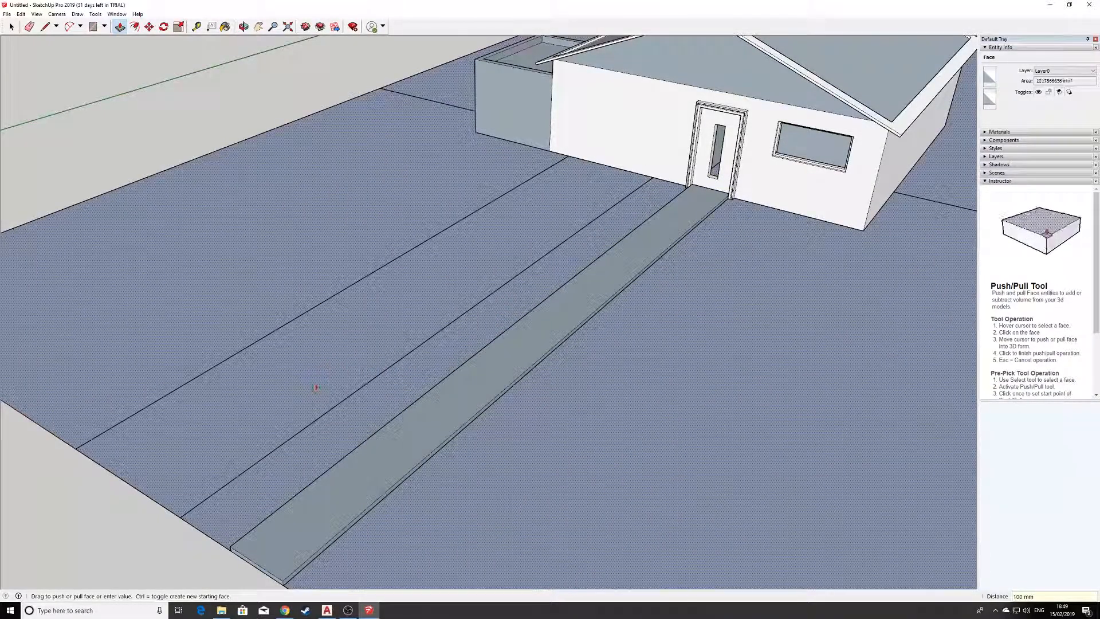
Draw a driveway rectangle about 3050 by 17552 mm beside the path, from the front boundary to the house wall.
middle_drag(336, 376, 444, 406)
scroll(444, 407, up, 1)
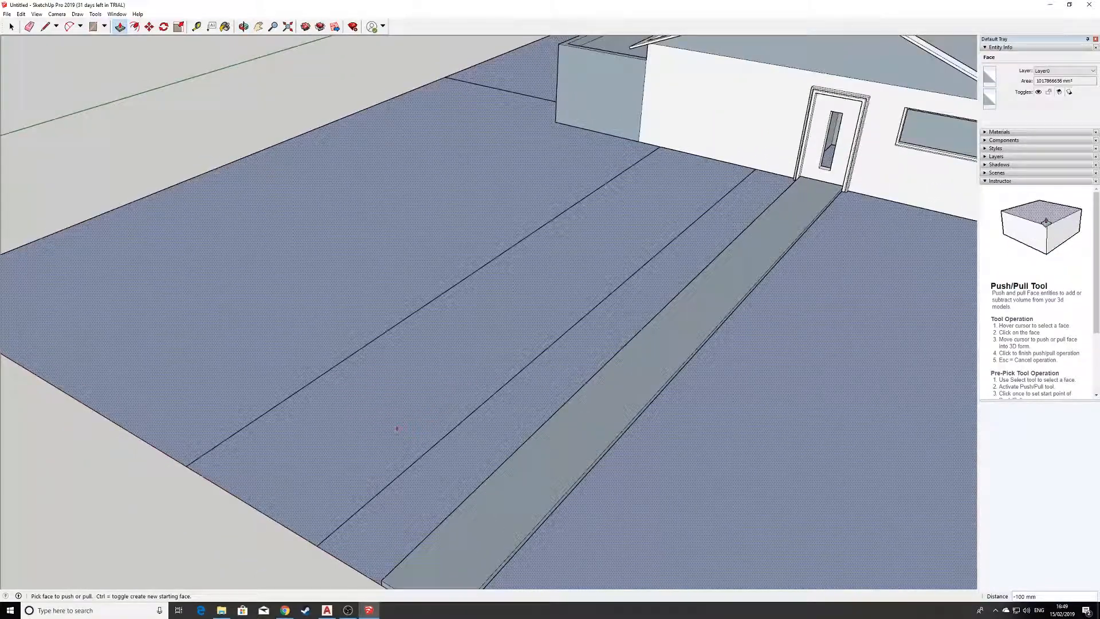
click(93, 26)
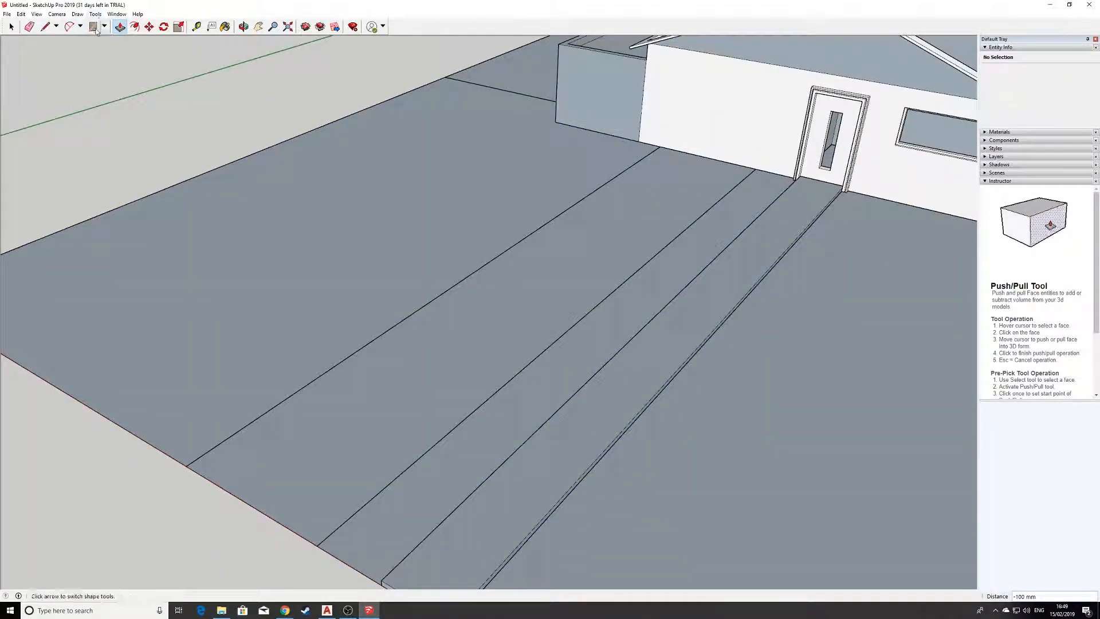
click(185, 465)
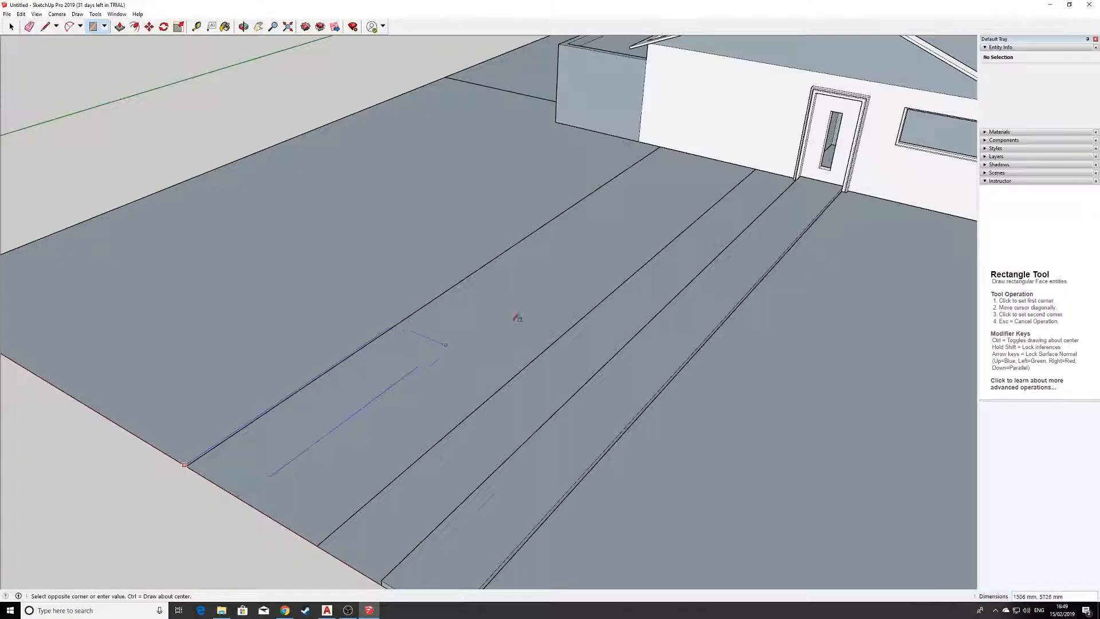
click(756, 169)
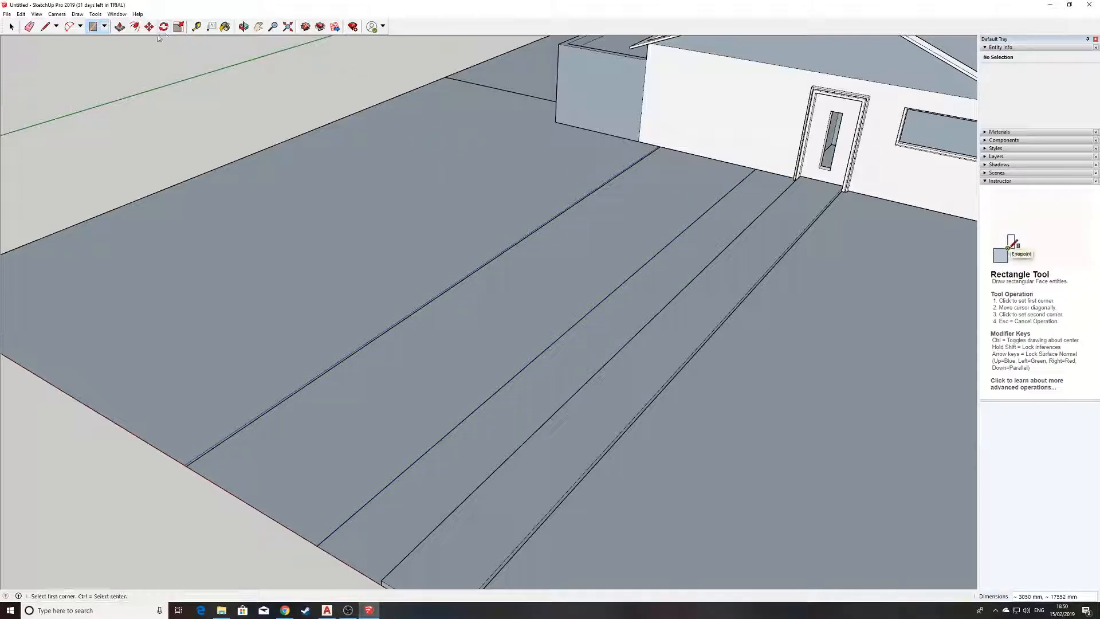
Split the driveway lengthwise with a line between the midpoints of its two short edges.
click(46, 27)
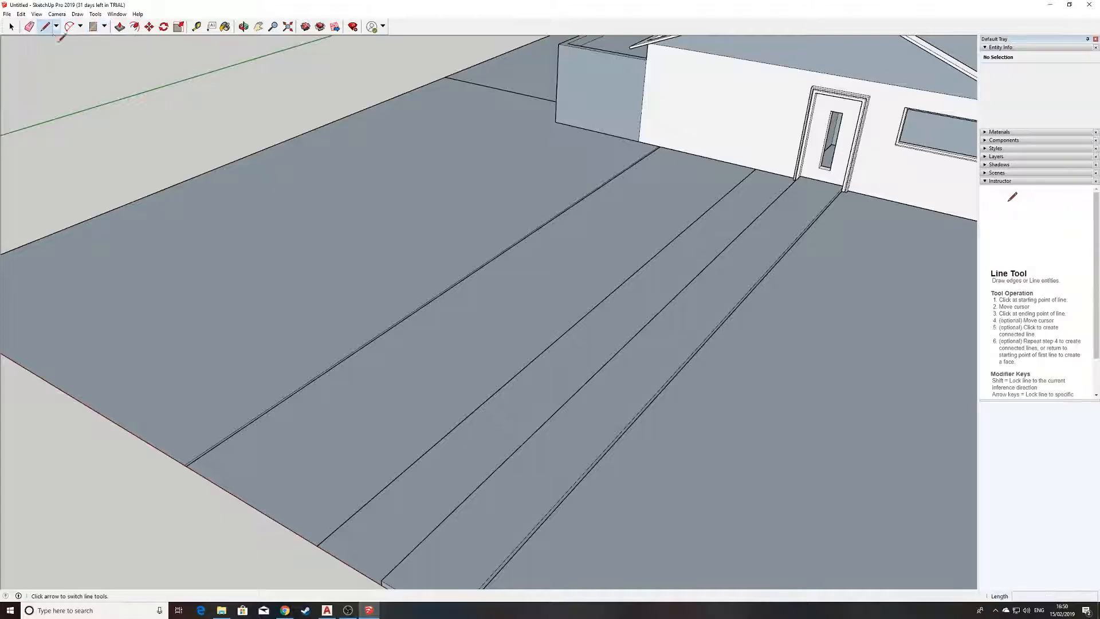
click(249, 504)
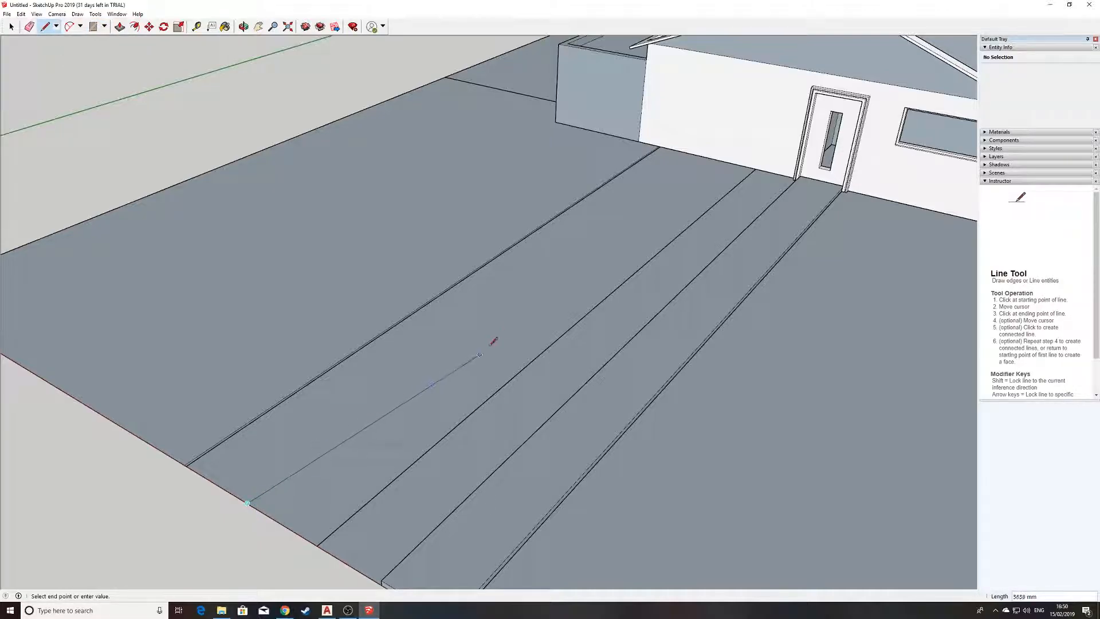
click(706, 156)
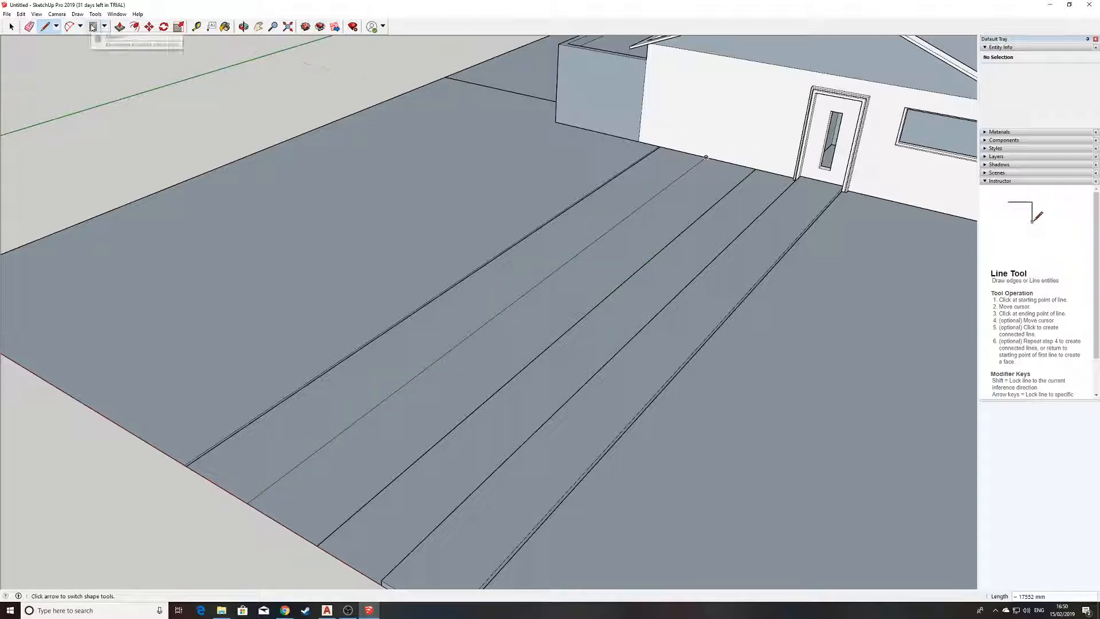
Offset the outlines of both driveway halves inward by 200 mm.
click(134, 26)
click(545, 263)
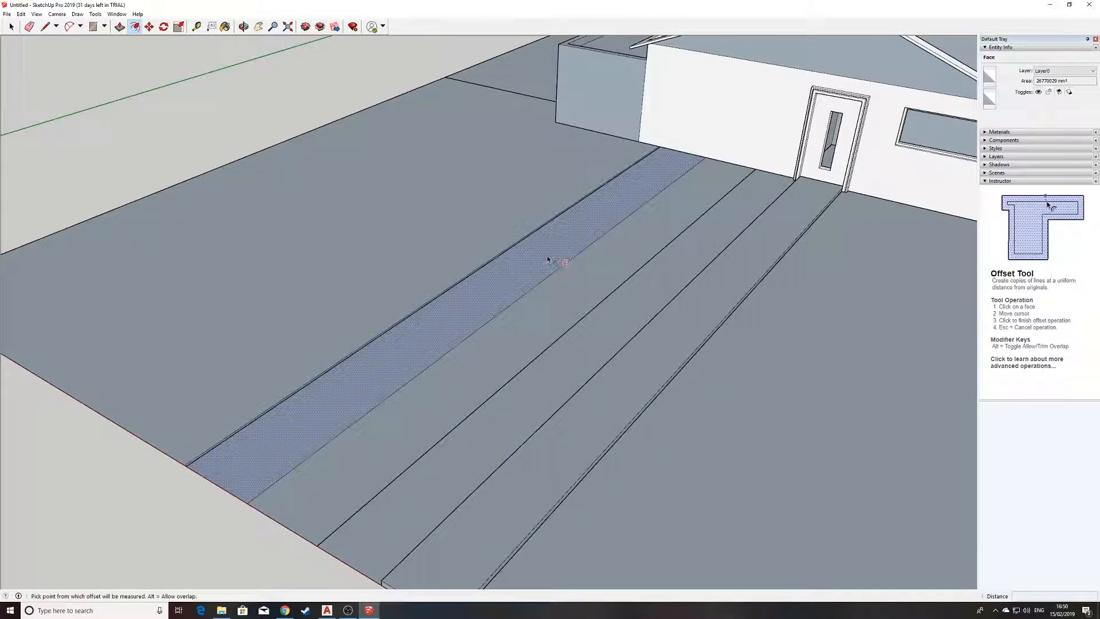
key(Escape)
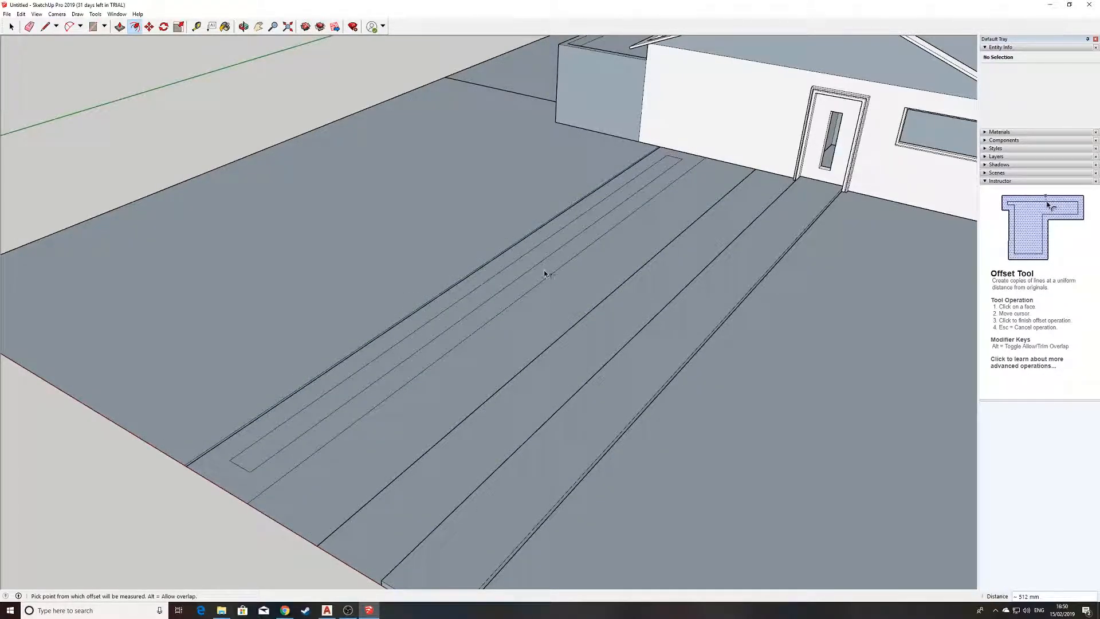
click(537, 275)
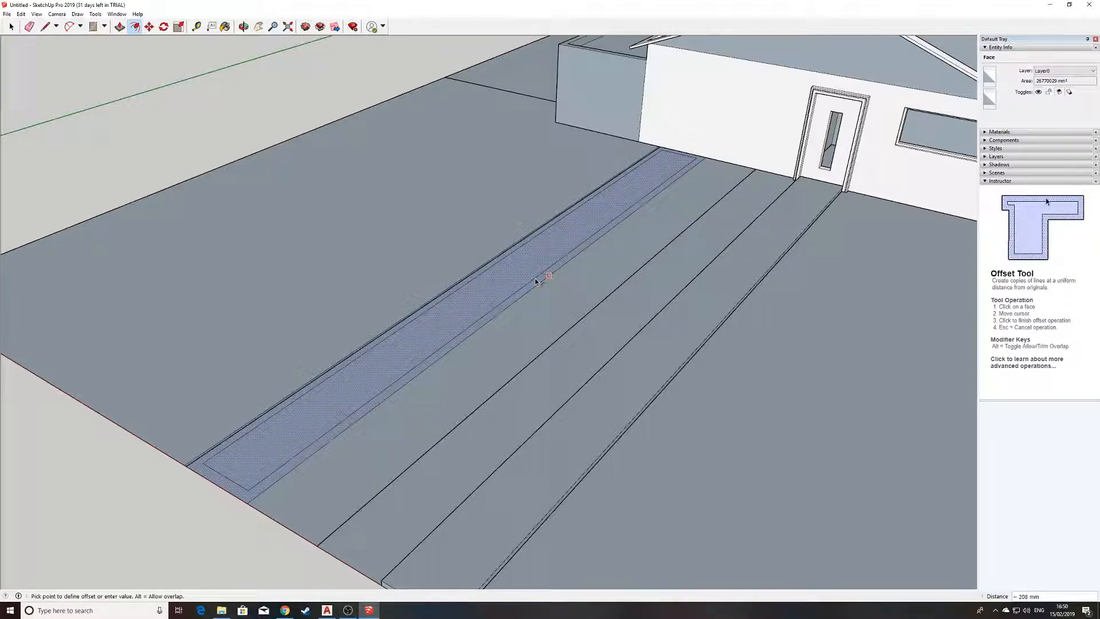
text(200)
key(Return)
click(545, 323)
text(2)
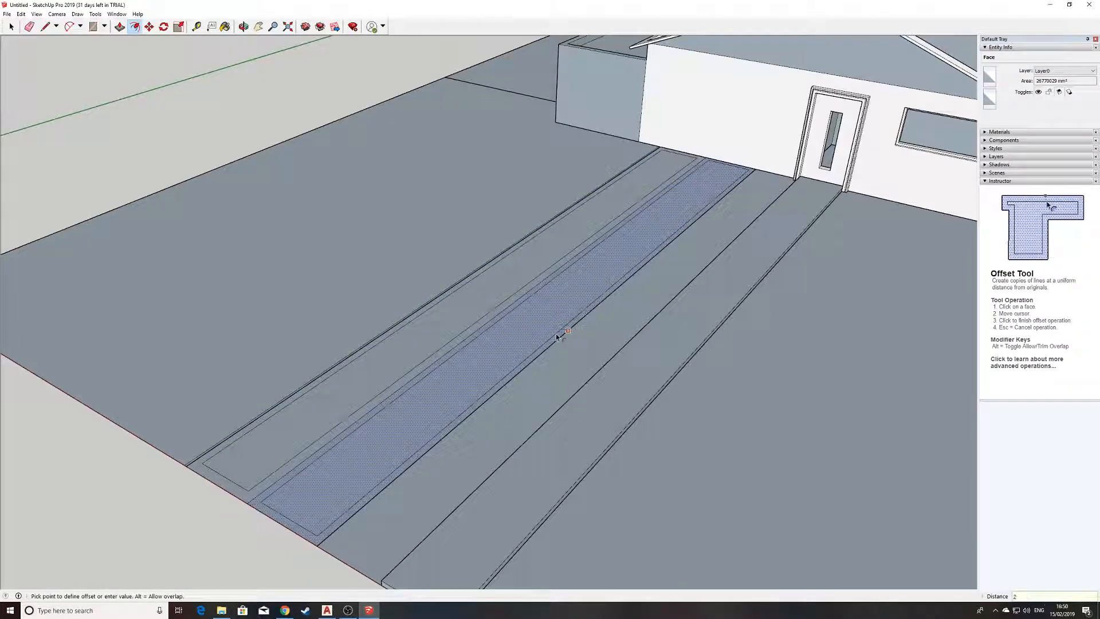
key(Return)
scroll(498, 322, up, 2)
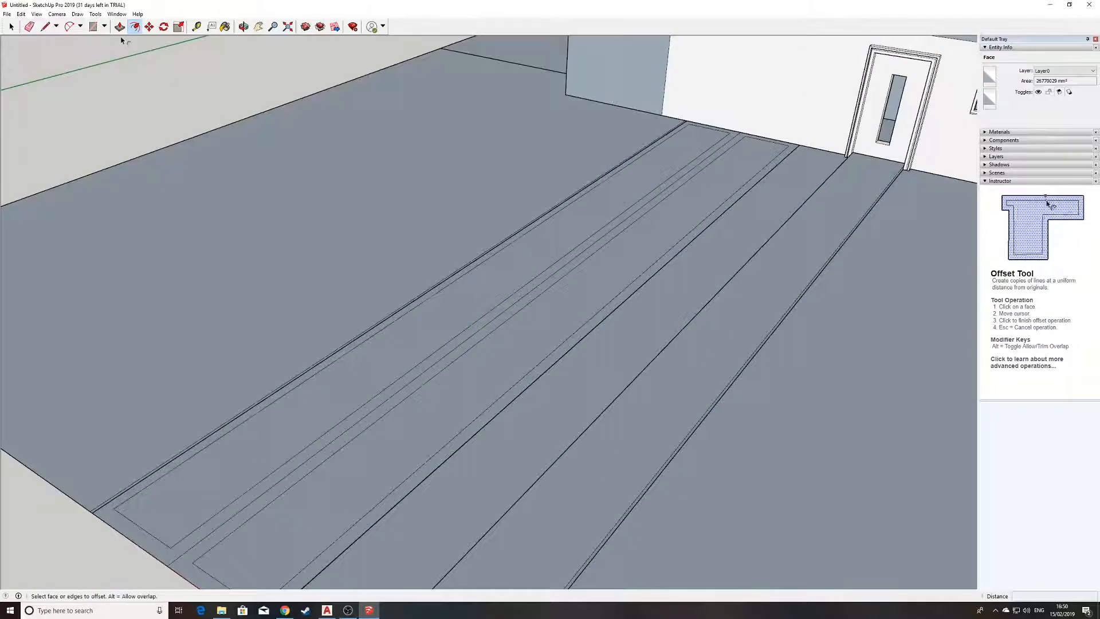
Raise the inner offset faces of both driveway halves by 100 mm with Push/Pull.
click(121, 28)
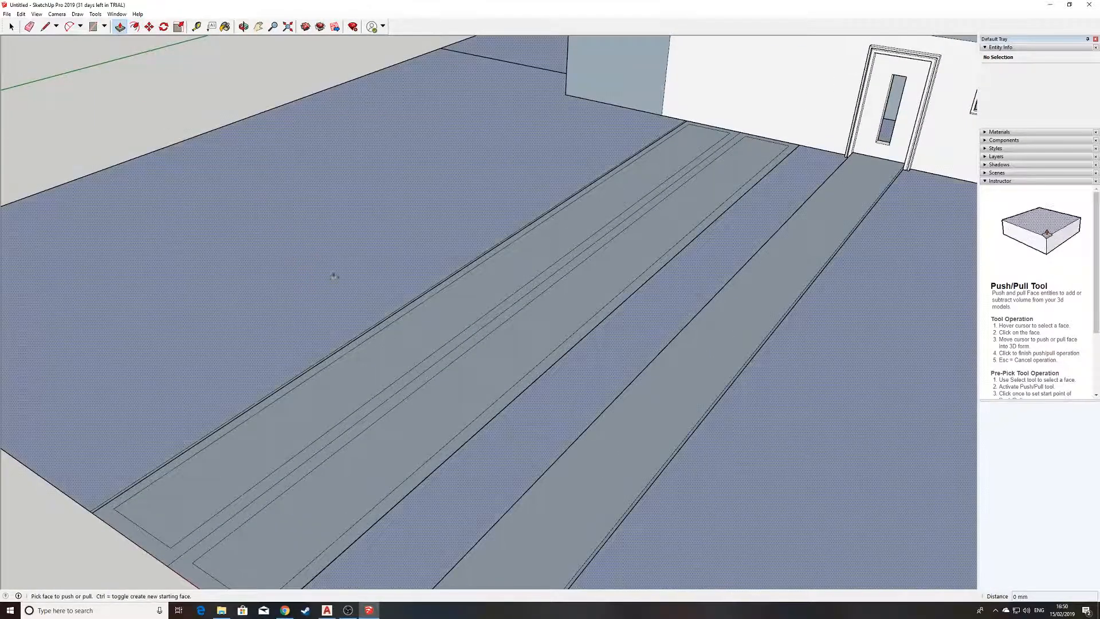
click(395, 365)
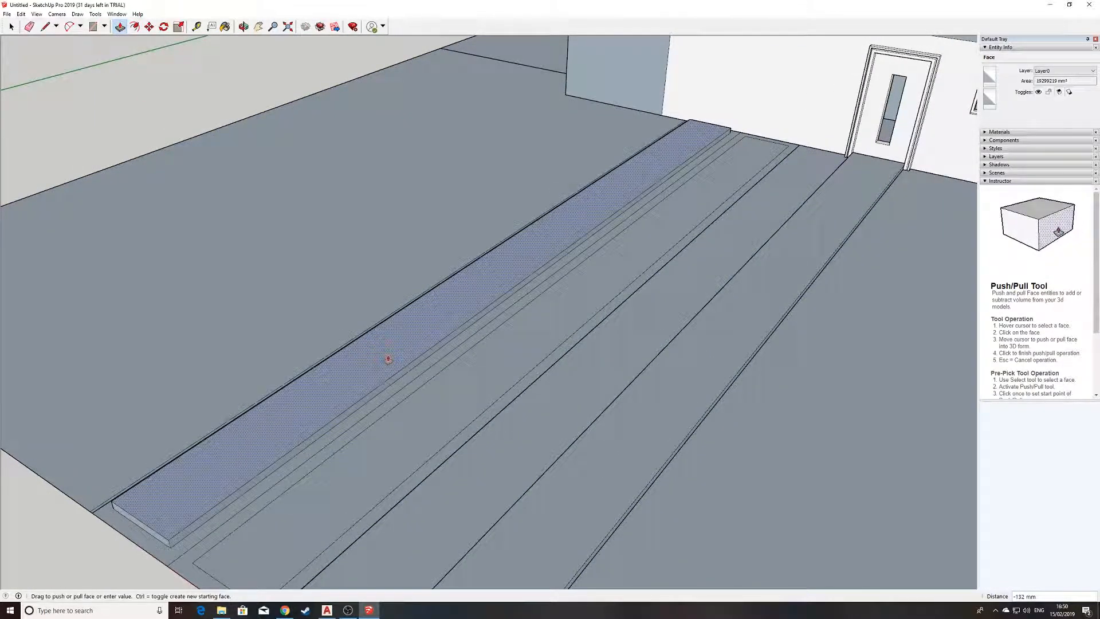
key(Return)
click(358, 457)
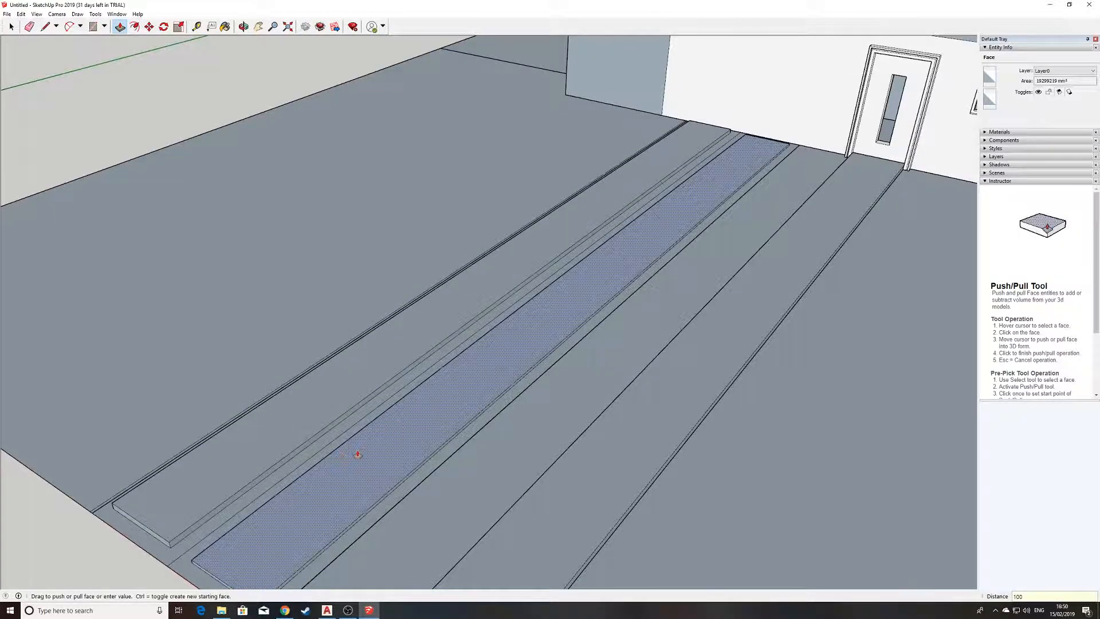
key(Return)
Examine the raised driveway strips, front path and house from several angles and distances.
scroll(358, 455, down, 1)
middle_drag(397, 455, 472, 357)
scroll(595, 331, up, 1)
scroll(545, 311, down, 2)
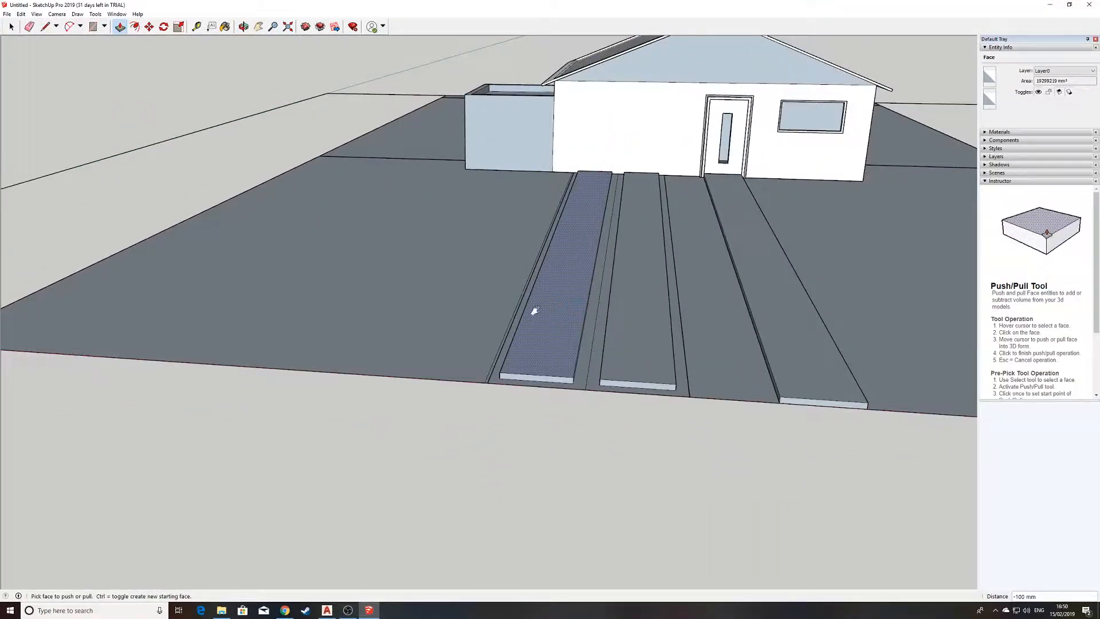
scroll(545, 310, up, 3)
middle_drag(498, 440, 470, 458)
middle_drag(568, 338, 499, 410)
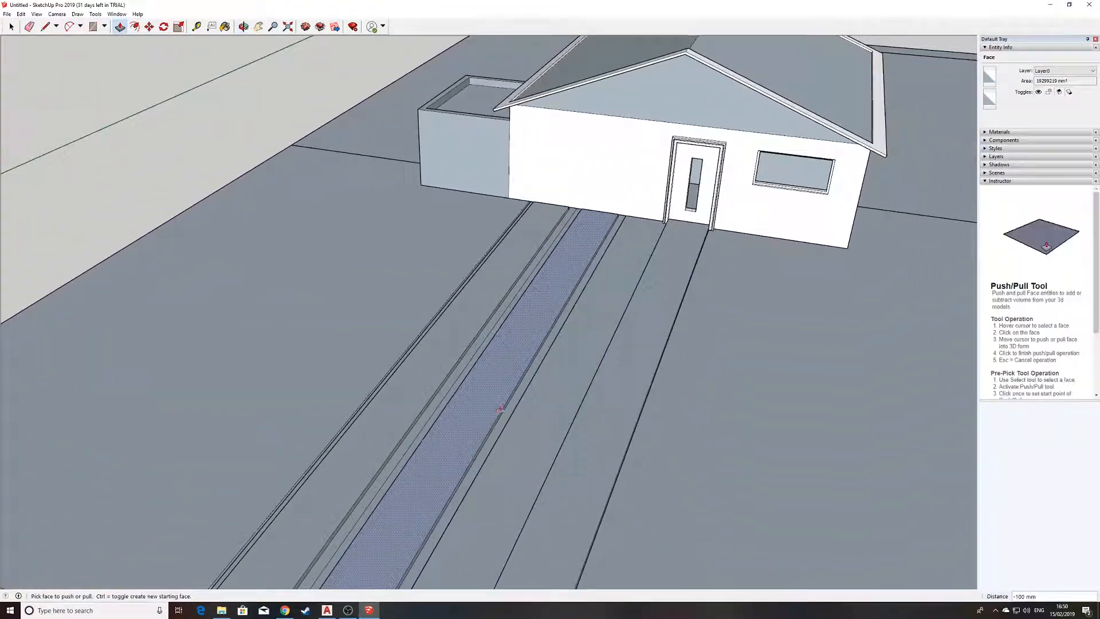
scroll(499, 411, up, 3)
scroll(523, 351, down, 2)
mouse_move(524, 351)
middle_down()
mouse_move(357, 388)
mouse_move(595, 290)
mouse_move(624, 249)
middle_up()
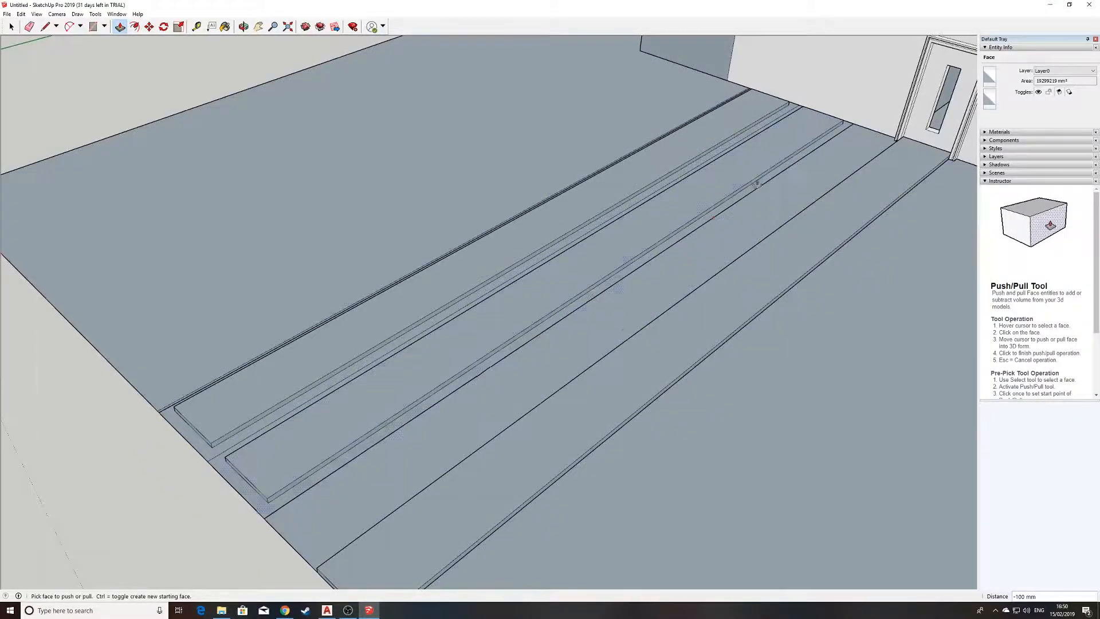
scroll(809, 106, down, 3)
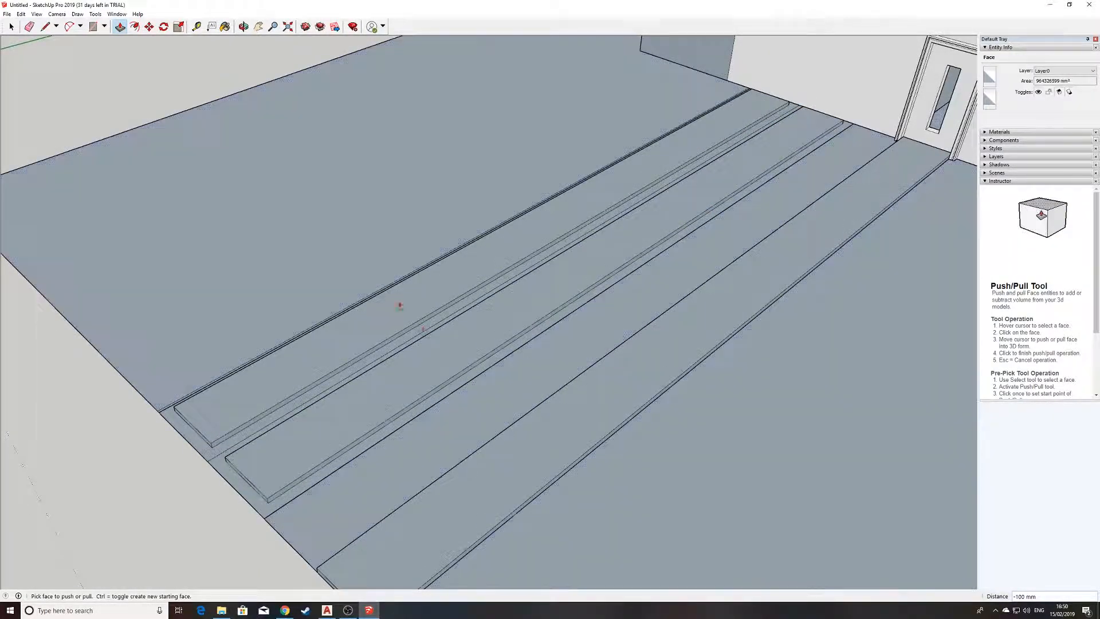
scroll(442, 321, up, 1)
scroll(459, 324, down, 4)
middle_drag(524, 307, 490, 351)
middle_drag(671, 352, 481, 315)
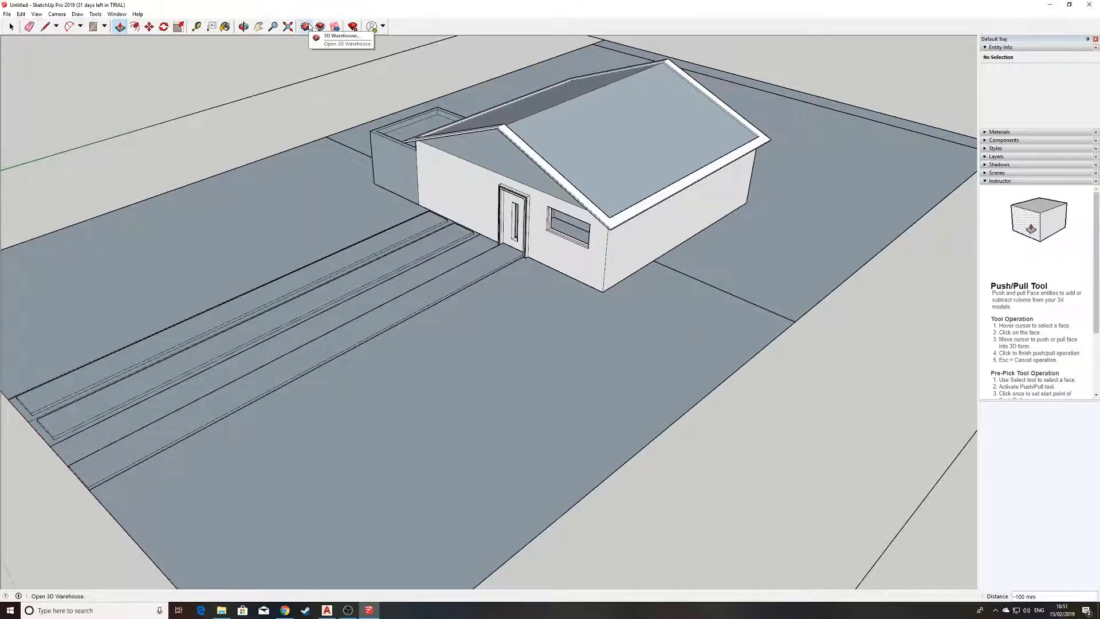
scroll(352, 127, down, 3)
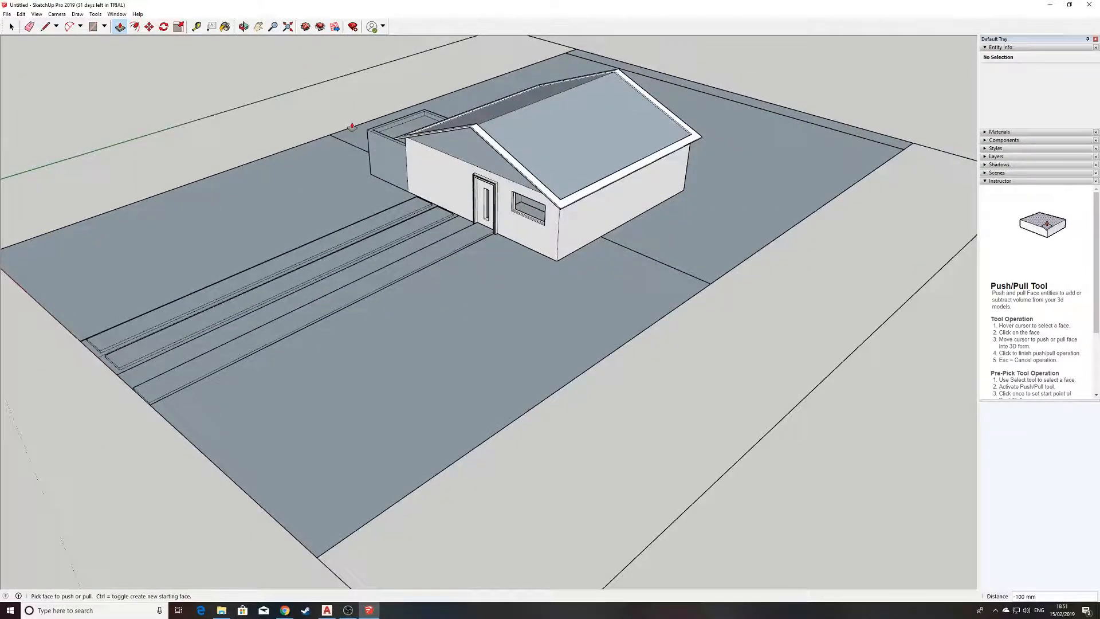
scroll(351, 127, up, 3)
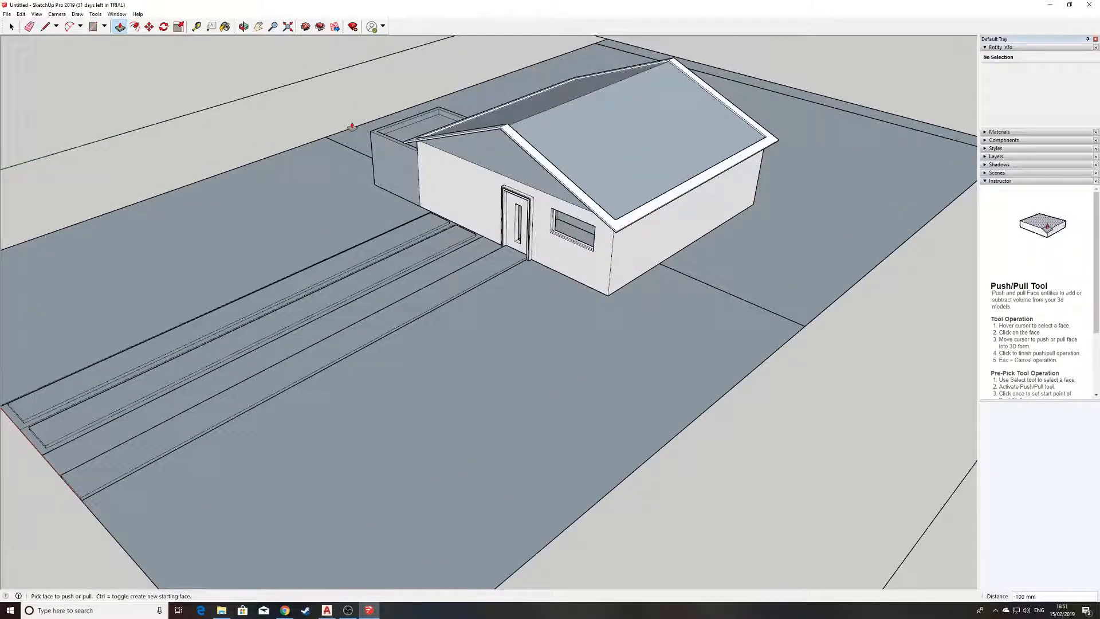
Open 3D Warehouse and search it for "solar panel".
click(305, 27)
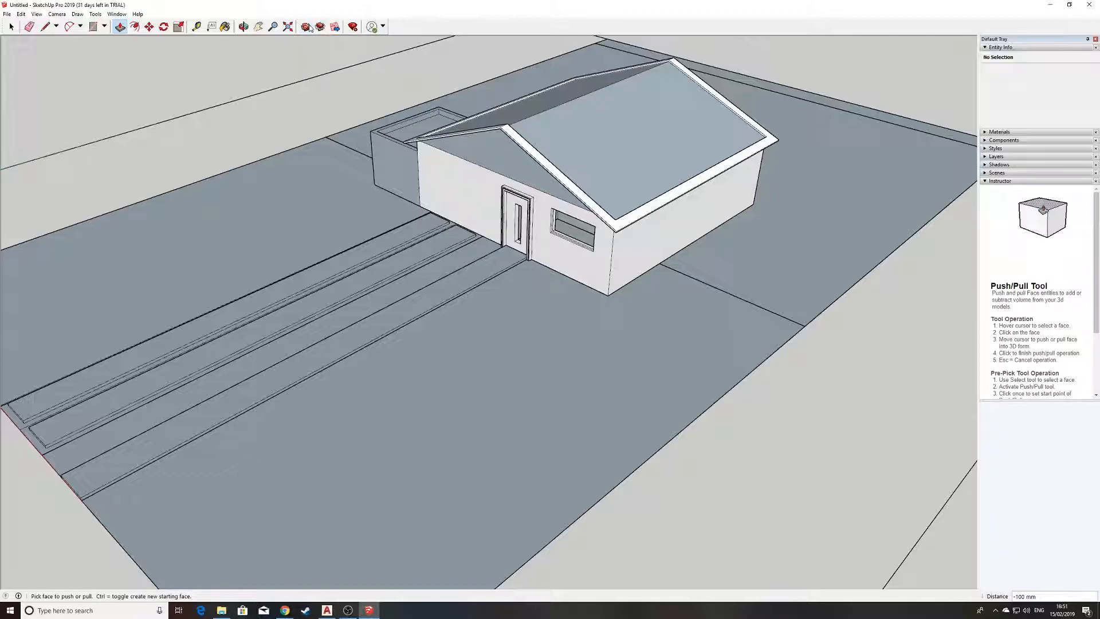
drag(312, 9, 562, 168)
scroll(476, 290, down, 3)
scroll(464, 285, up, 3)
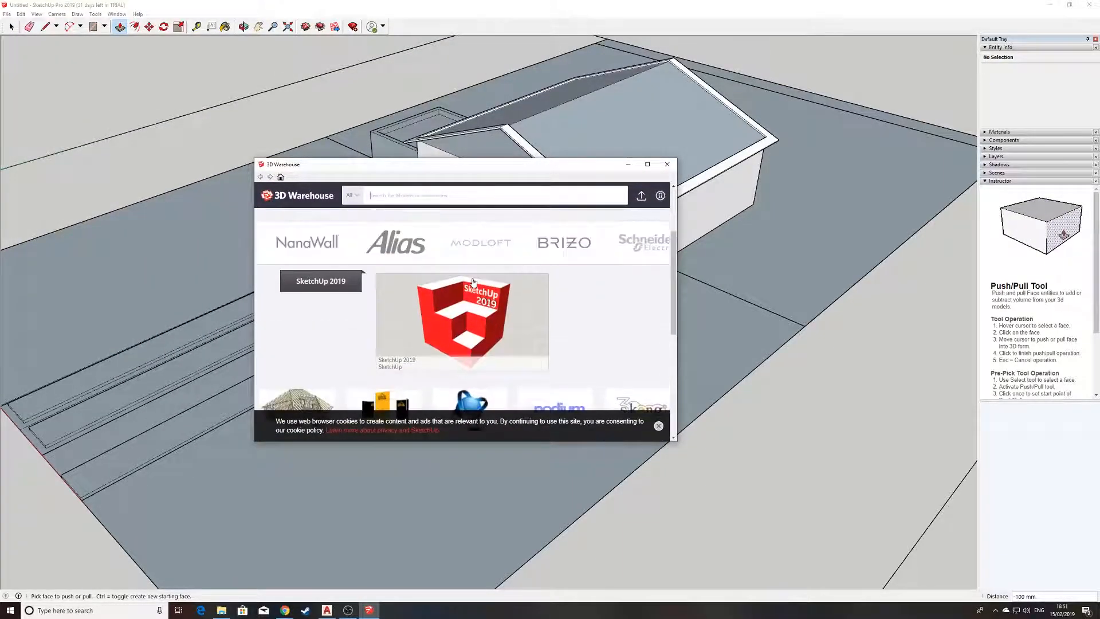
scroll(454, 281, down, 1)
scroll(453, 279, down, 5)
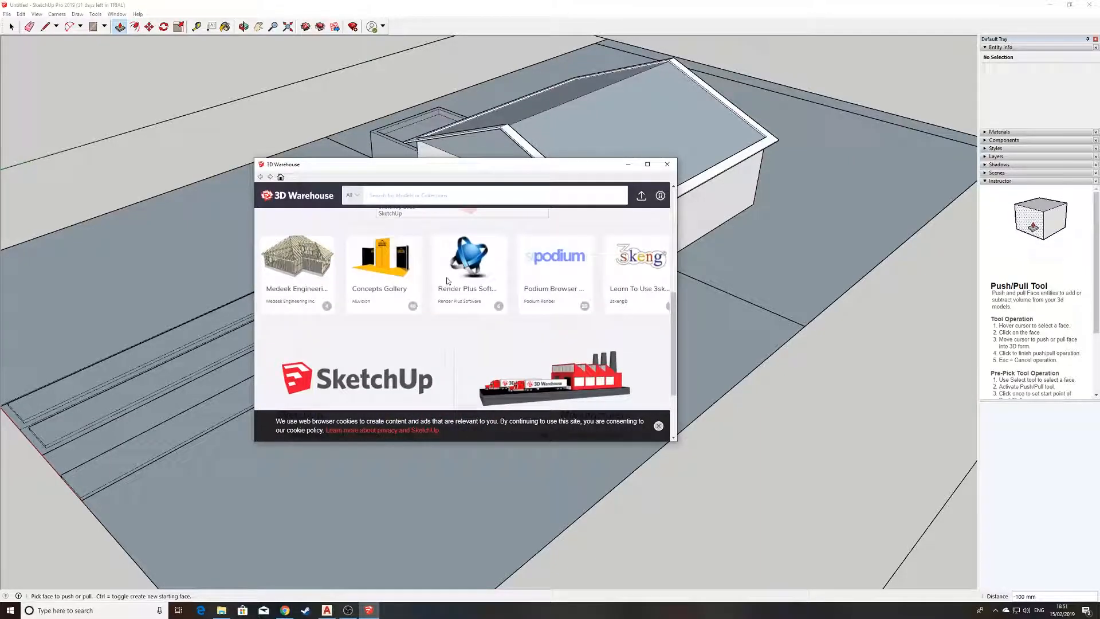
scroll(440, 274, up, 4)
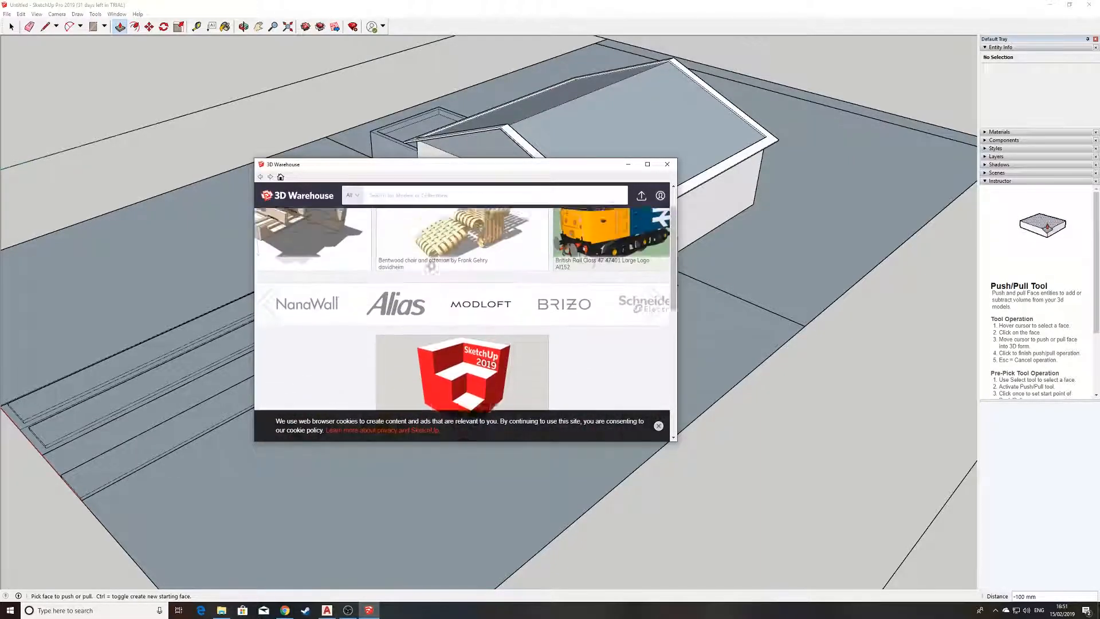
click(444, 202)
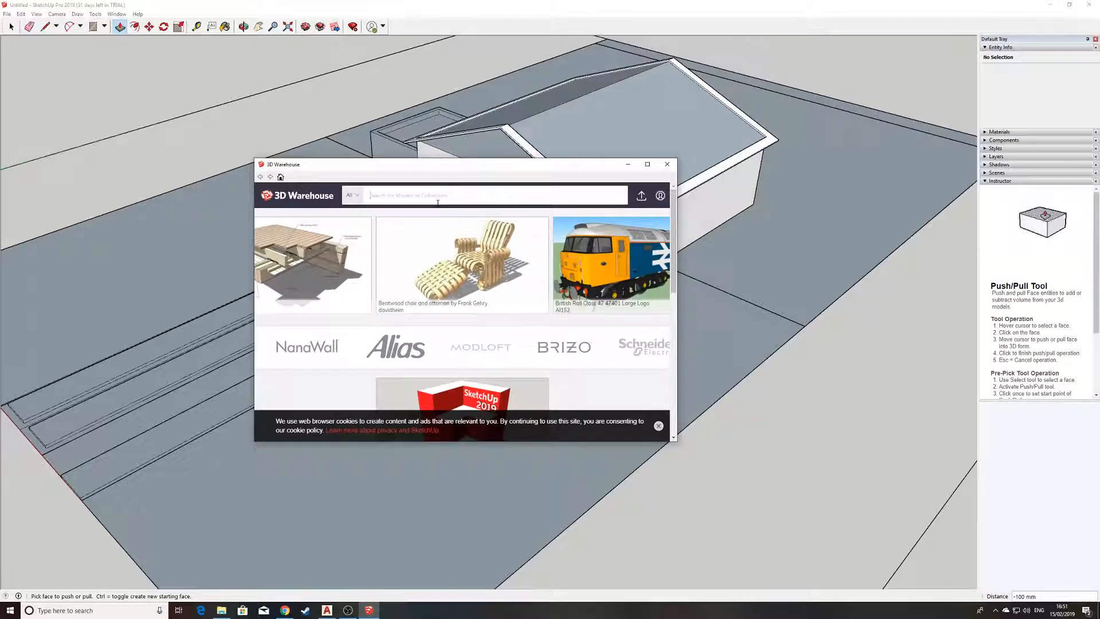
text(solar panel)
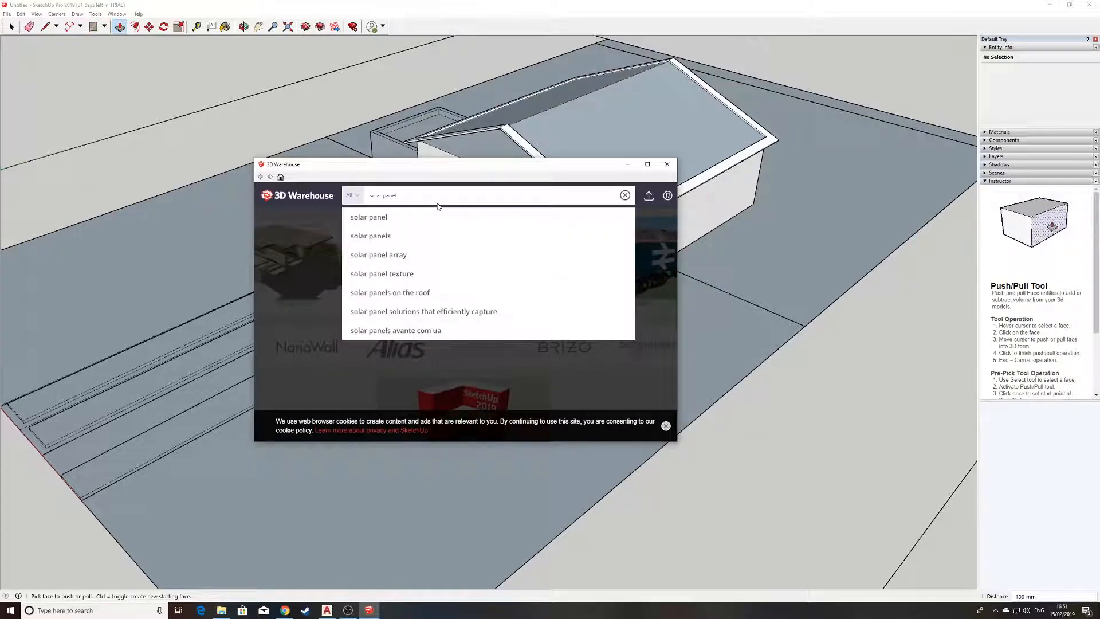
key(Return)
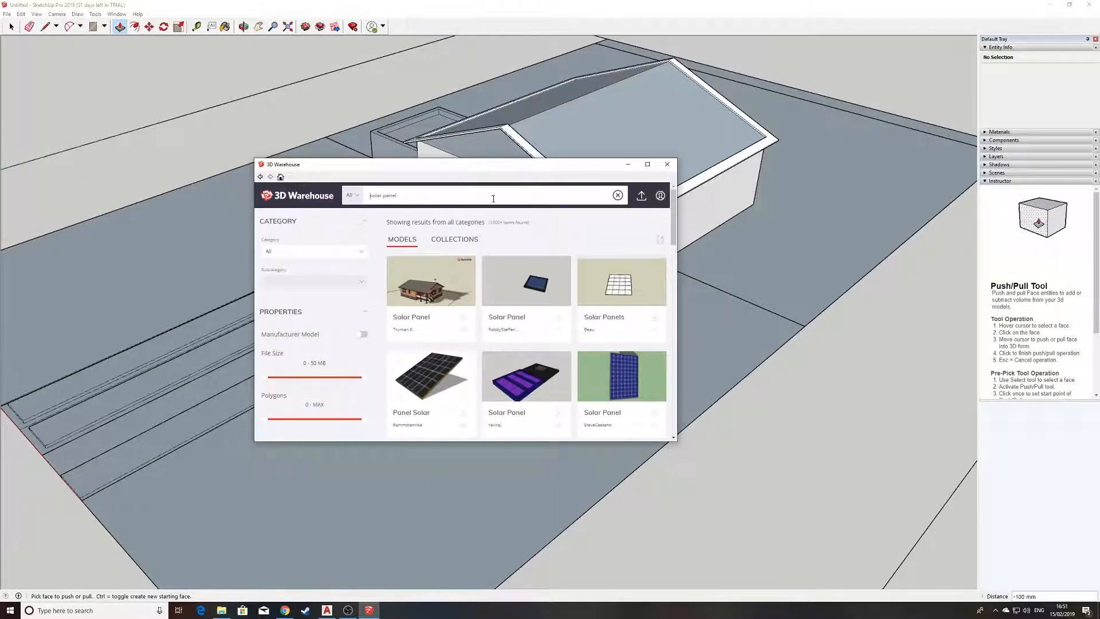
Browse the solar panel results and open the model of an upright blue panel on a green background.
scroll(462, 334, down, 3)
scroll(462, 333, down, 1)
scroll(516, 316, up, 2)
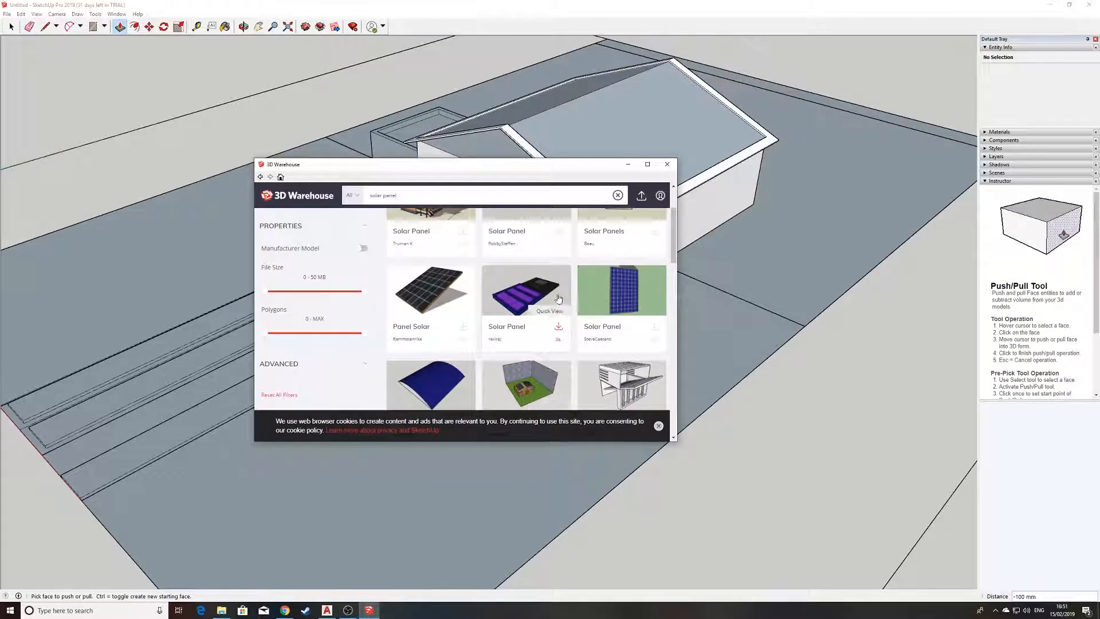
scroll(562, 298, down, 3)
scroll(591, 296, up, 3)
mouse_move(621, 293)
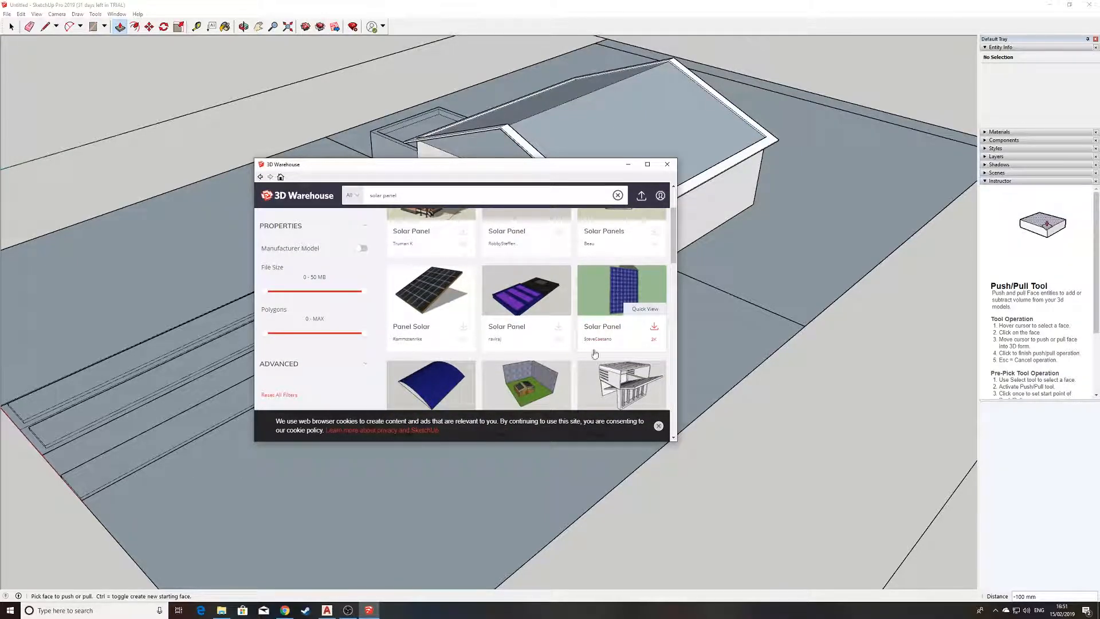
click(621, 291)
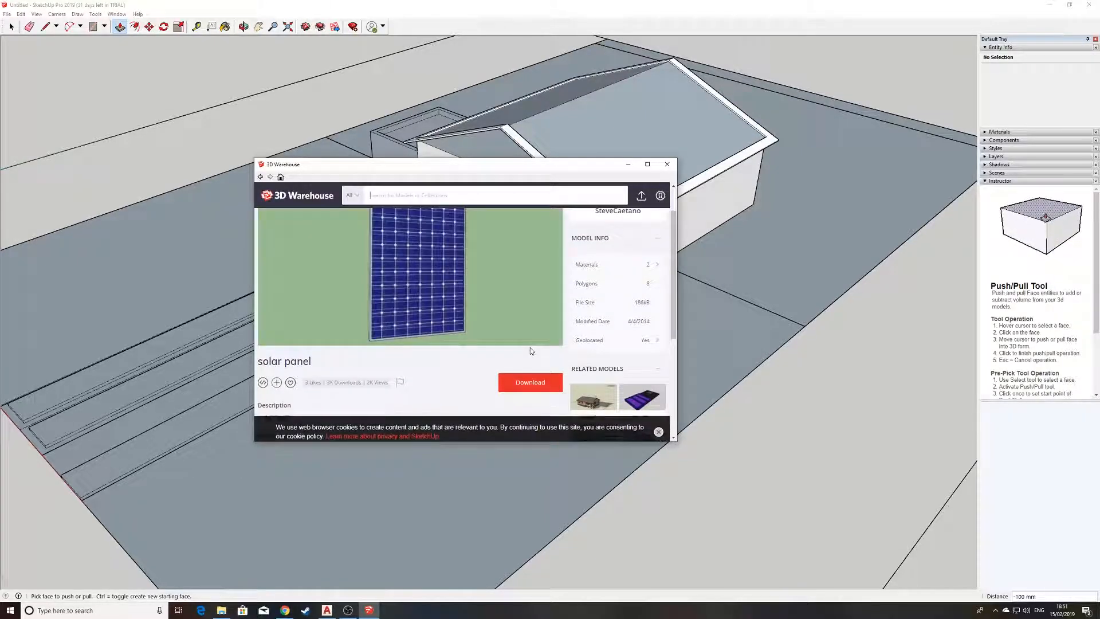
Download the solar panel directly into the model, dismissing the cookie notice and accepting the terms of use.
click(526, 387)
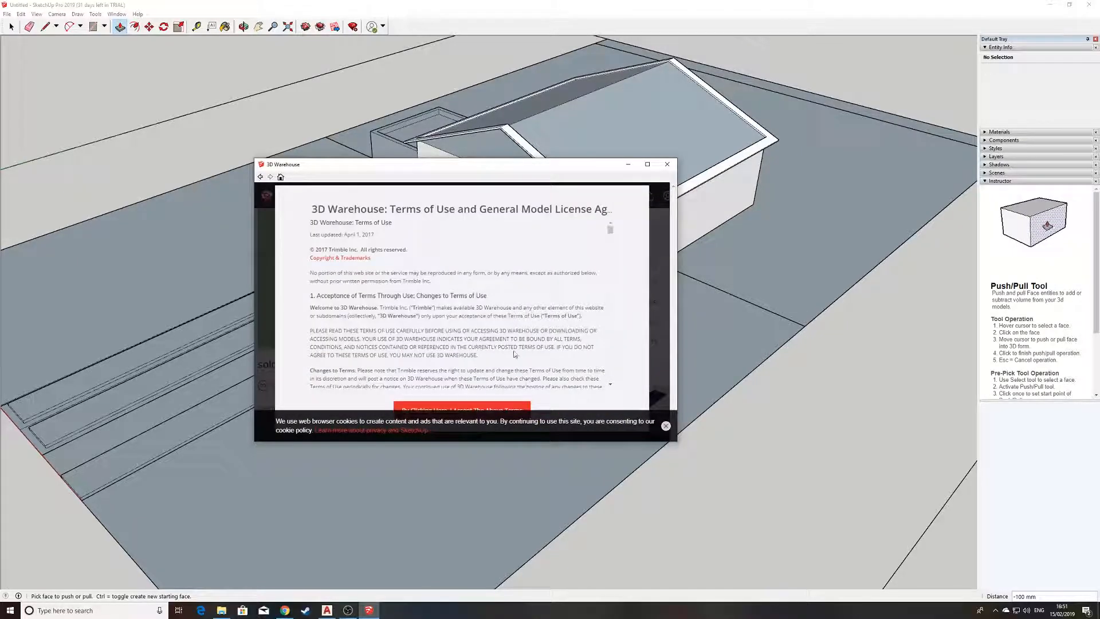
scroll(461, 344, down, 3)
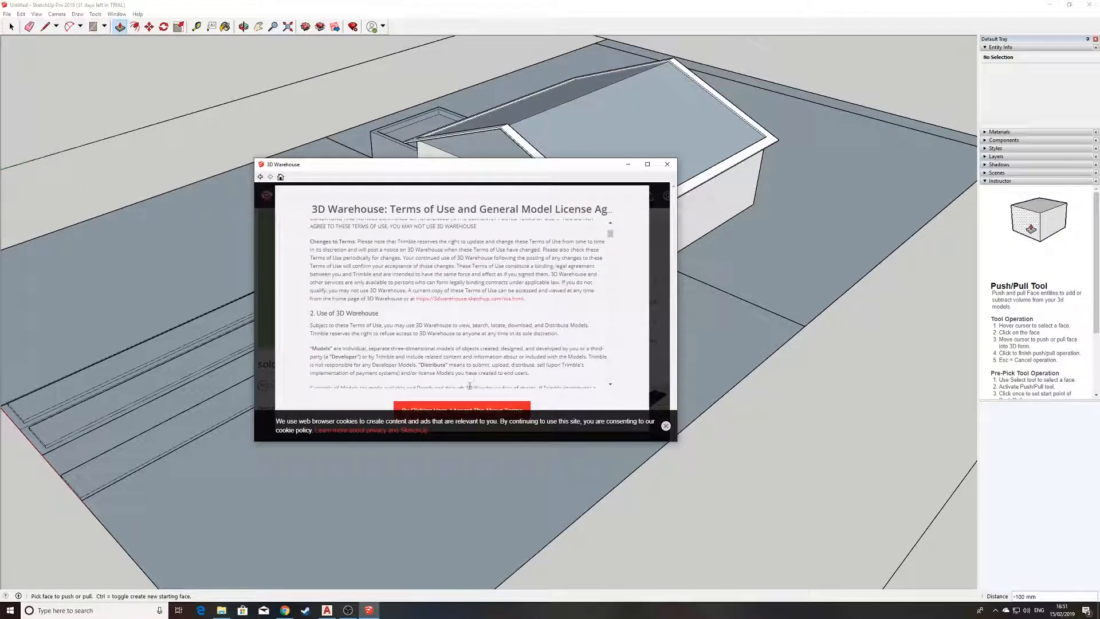
click(665, 427)
click(482, 411)
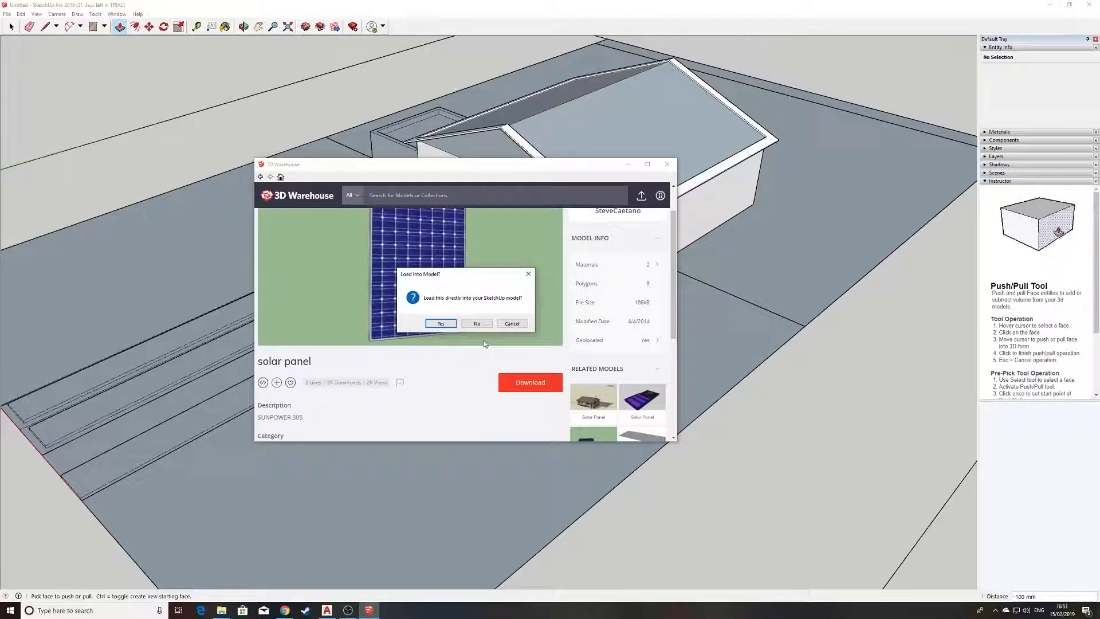
click(441, 323)
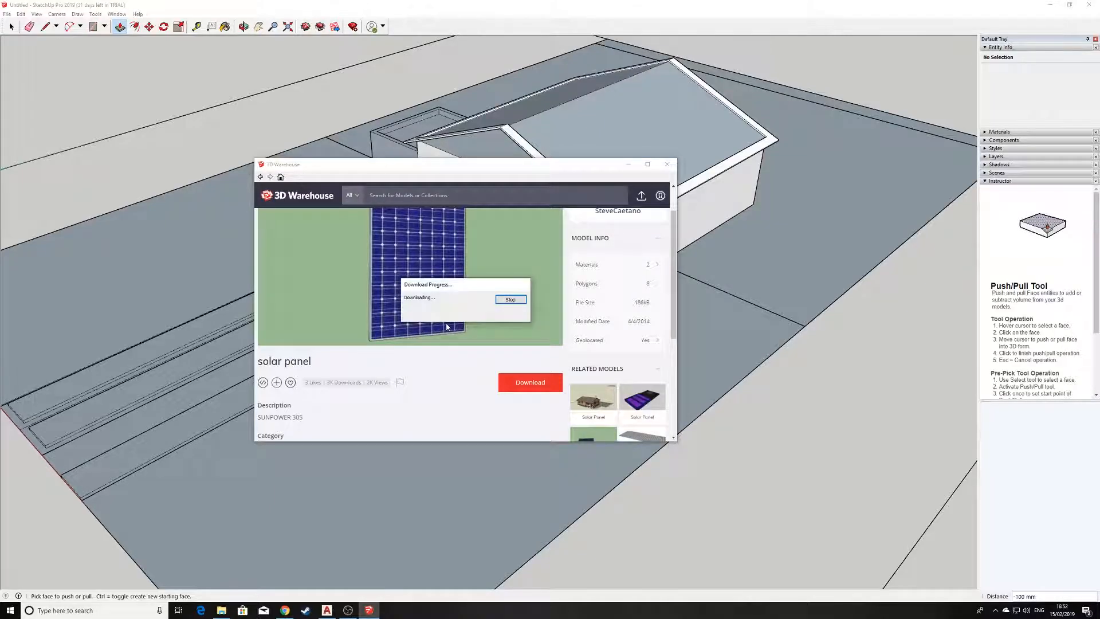
Examine the imported solar panel near the model origin up close and in relation to the site.
scroll(93, 210, up, 2)
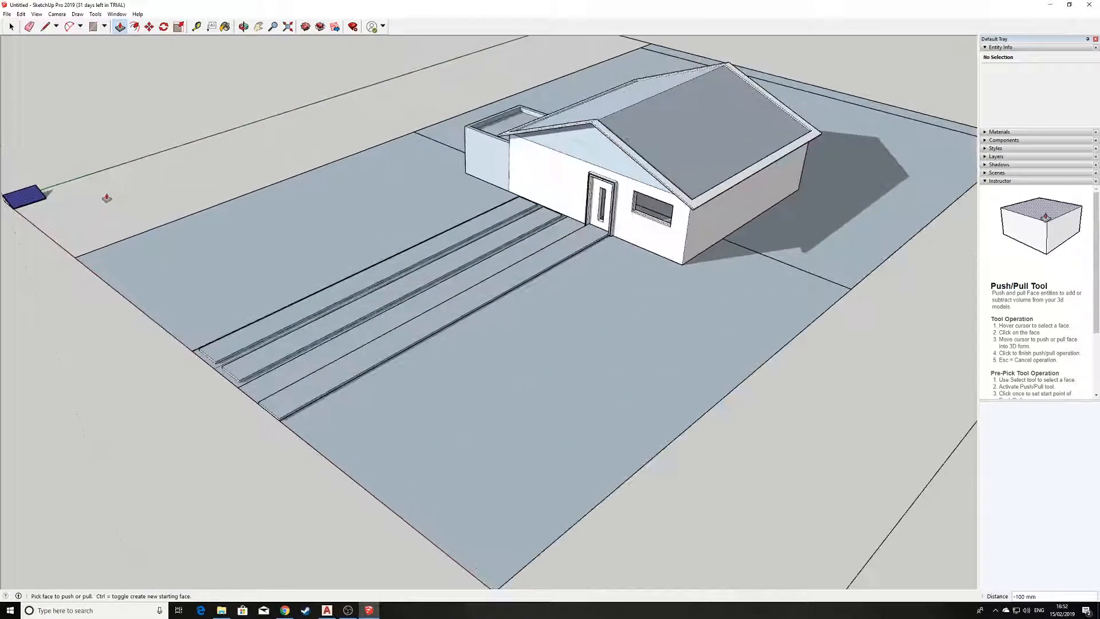
shift+middle_drag(137, 165, 417, 174)
scroll(335, 229, up, 6)
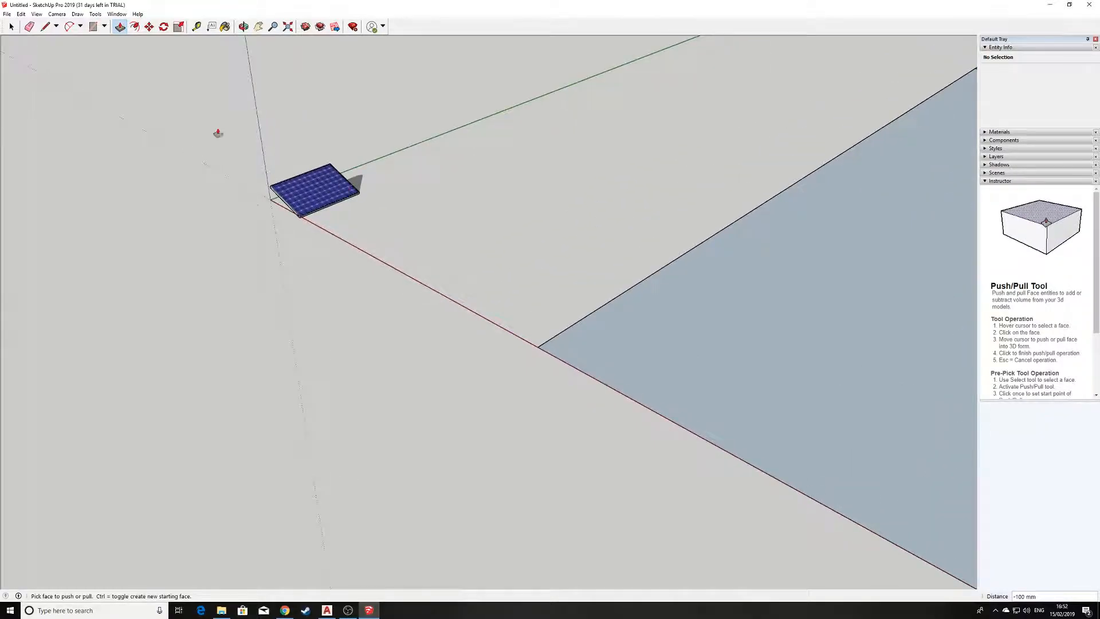
scroll(356, 252, up, 5)
middle_drag(378, 255, 491, 233)
scroll(469, 234, down, 3)
scroll(469, 234, down, 1)
scroll(384, 257, down, 4)
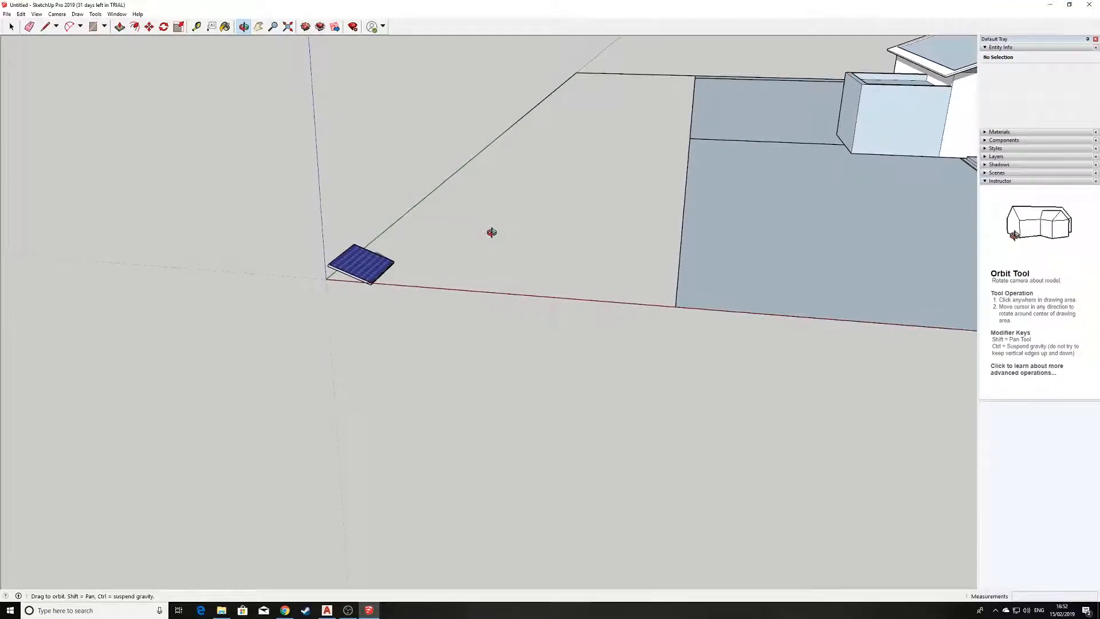
scroll(441, 275, up, 3)
scroll(335, 268, up, 4)
scroll(330, 259, down, 1)
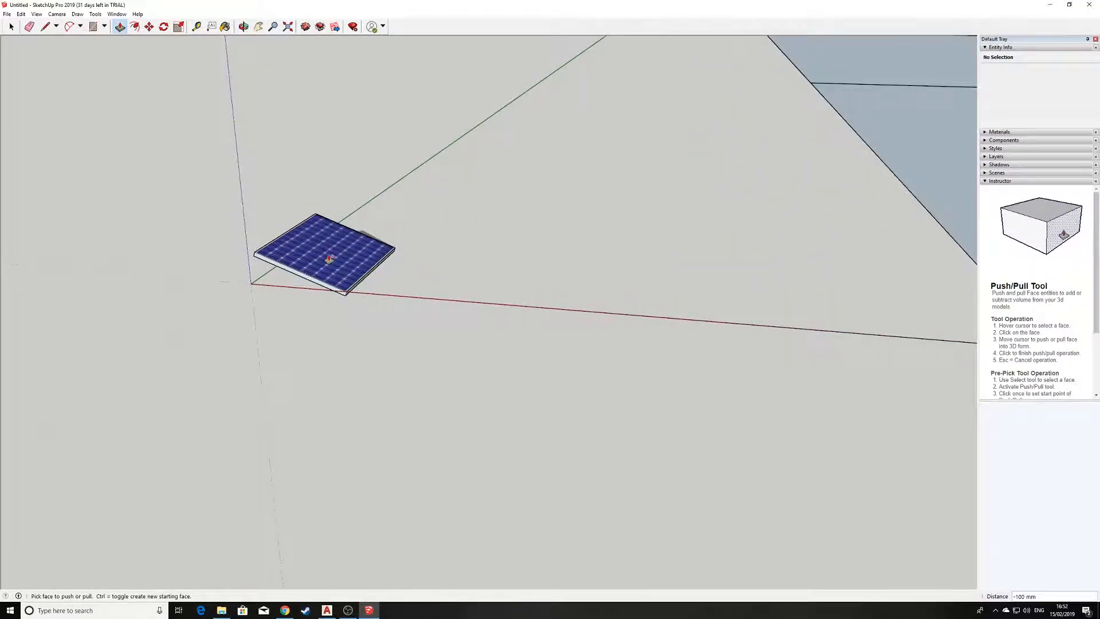
middle_drag(330, 258, 374, 238)
drag(374, 238, 313, 260)
scroll(308, 264, up, 3)
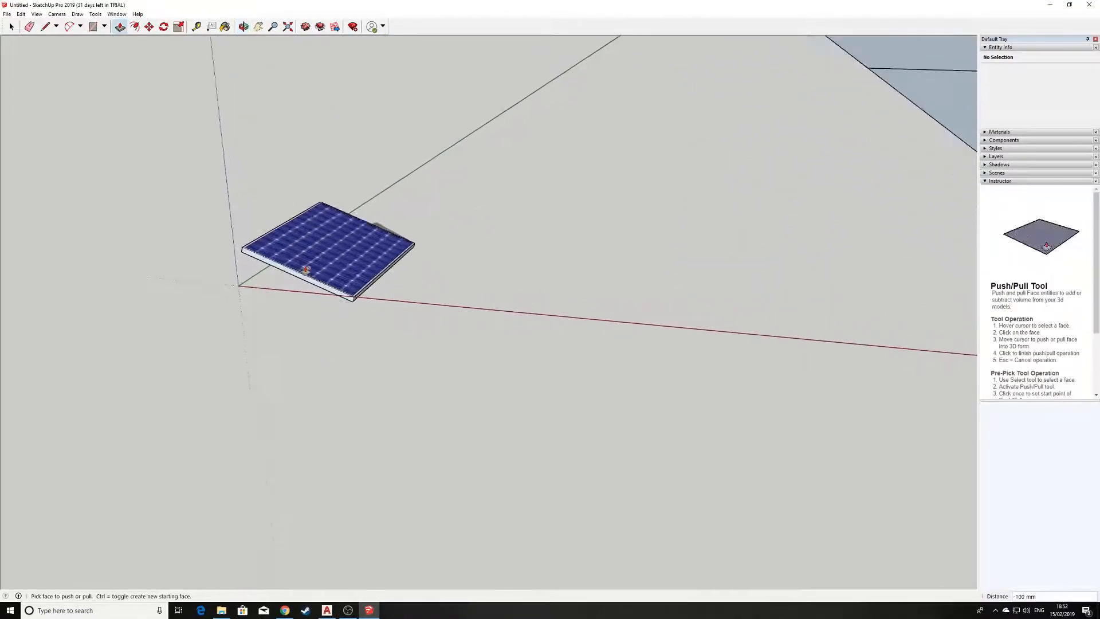
Try scaling the solar panel by about 1.61 along the red axis and about 1.41 uniformly, undoing each attempt.
click(178, 33)
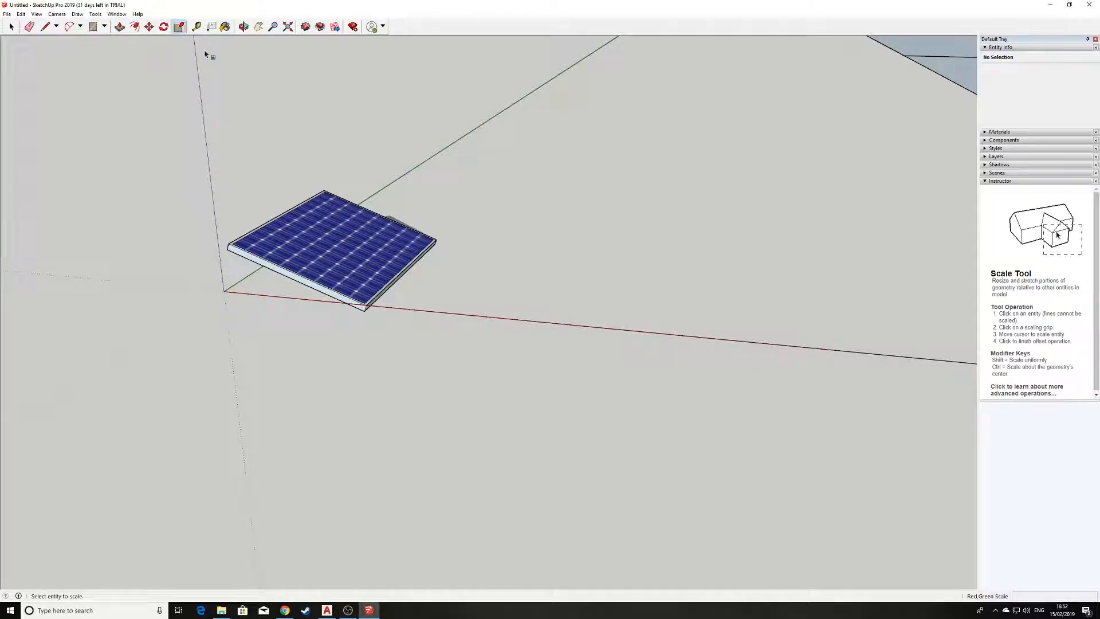
click(324, 246)
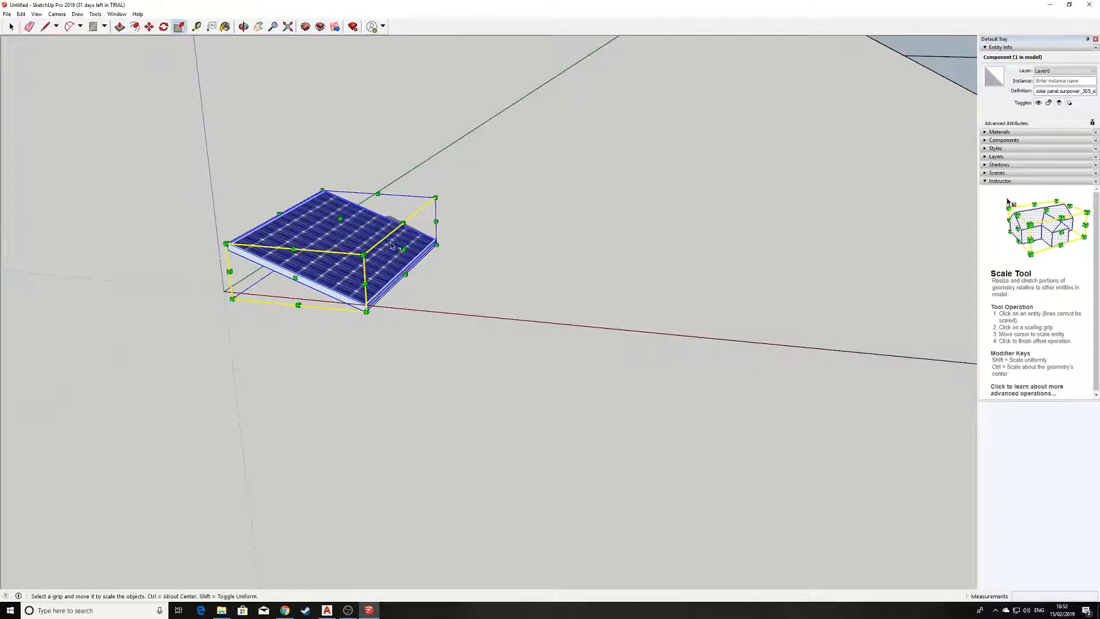
scroll(399, 239, up, 2)
drag(408, 256, 517, 286)
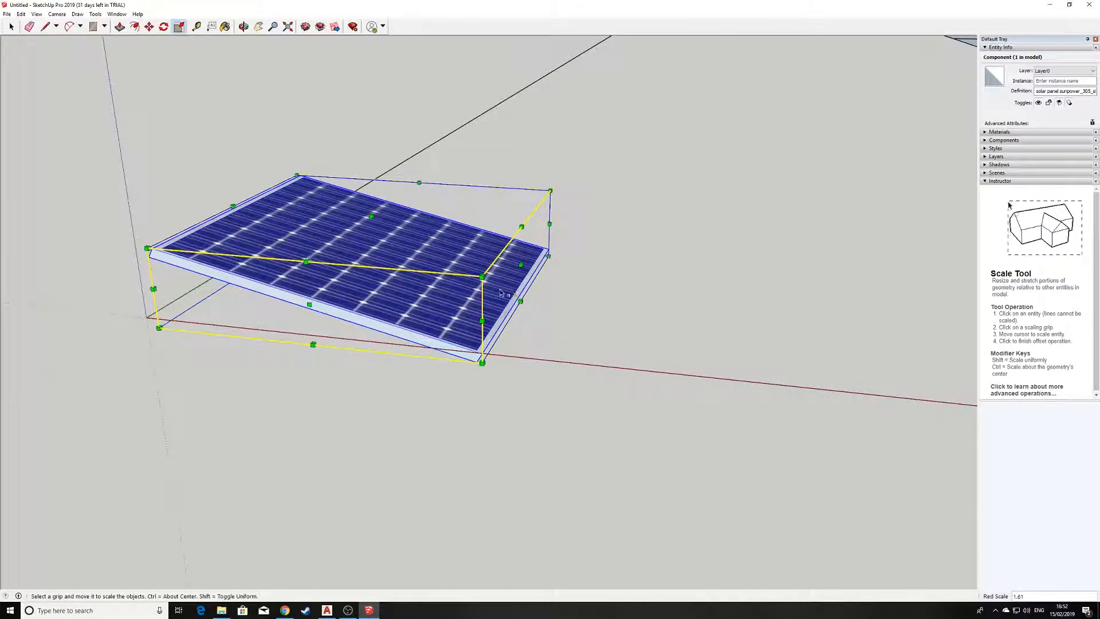
key(ctrl+z)
drag(453, 185, 545, 145)
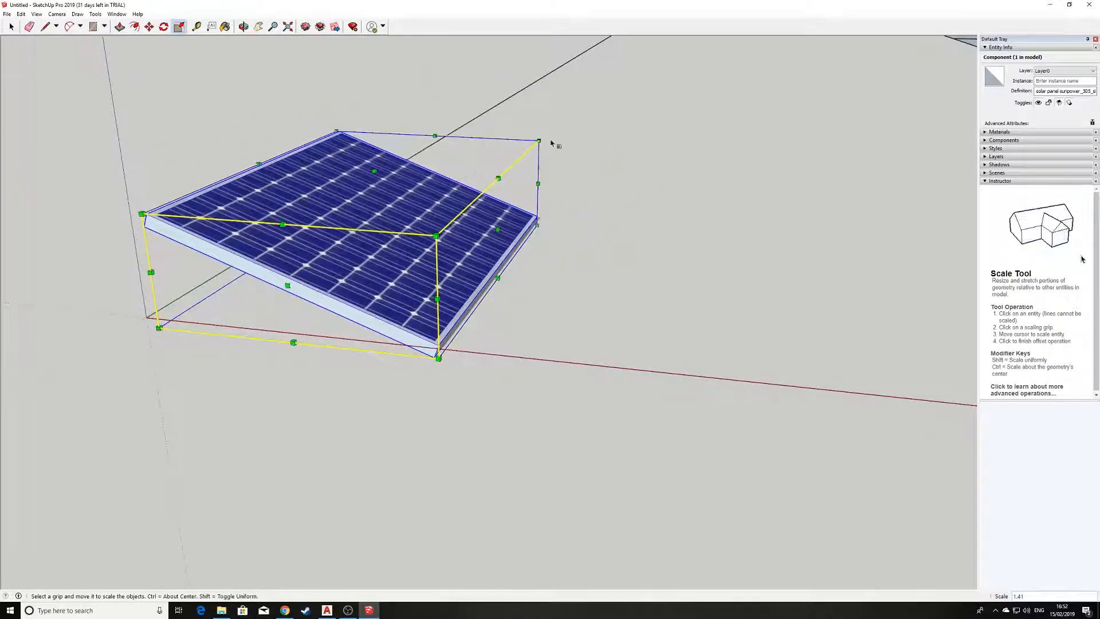
key(ctrl+z)
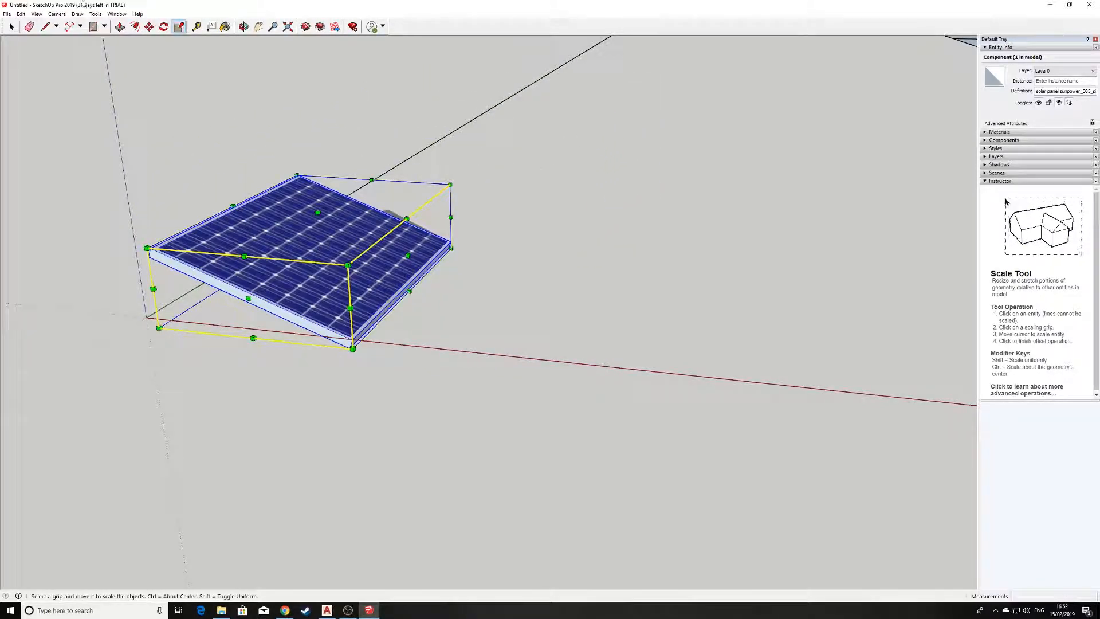
Try moving the solar panel a short distance from its place near the origin, undoing the attempt.
click(149, 27)
scroll(318, 241, down, 2)
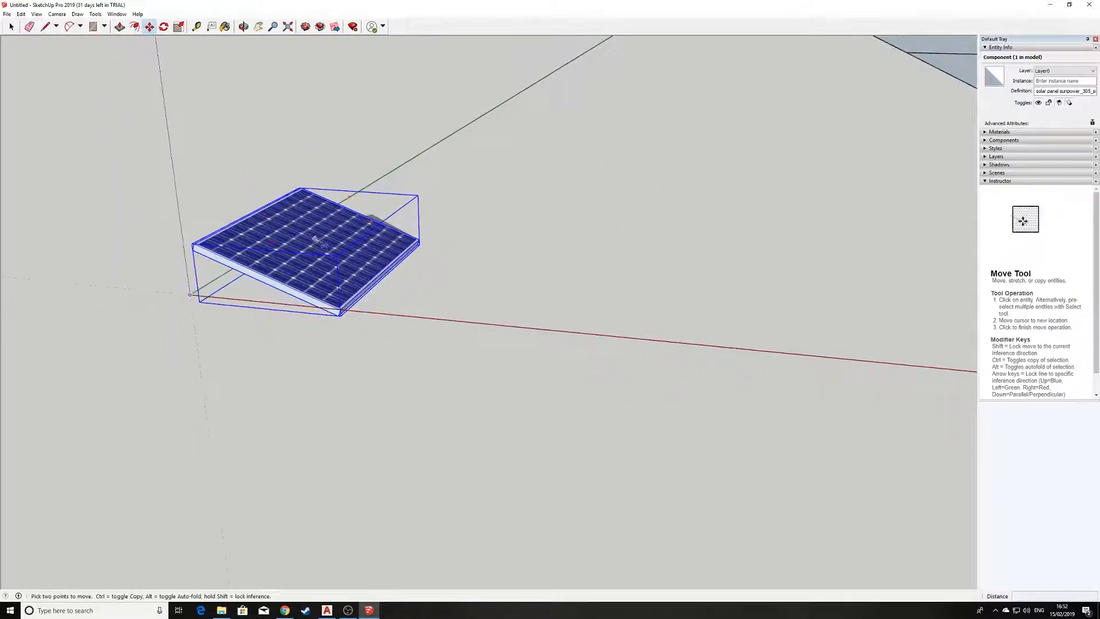
click(598, 279)
click(545, 263)
key(ctrl+z)
Examine the slope of the house's roof and compare it with the tilt of the solar panel near the origin.
scroll(370, 252, down, 1)
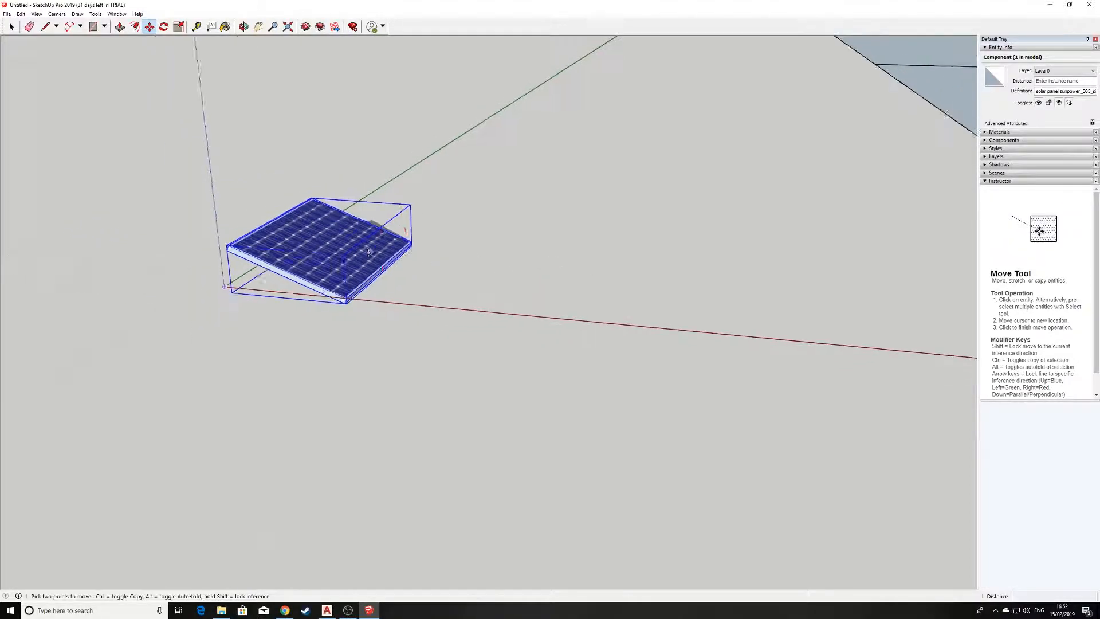
scroll(370, 253, down, 5)
shift+middle_drag(619, 165, 252, 277)
shift+middle_drag(493, 209, 223, 277)
middle_drag(472, 182, 368, 209)
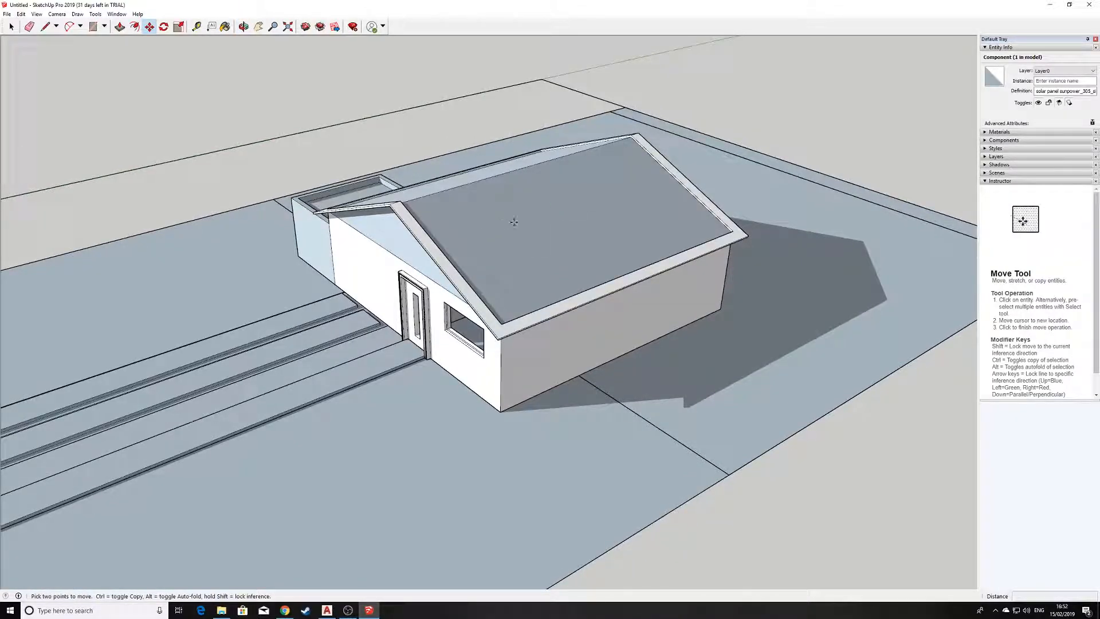
middle_drag(565, 204, 648, 360)
scroll(564, 200, up, 3)
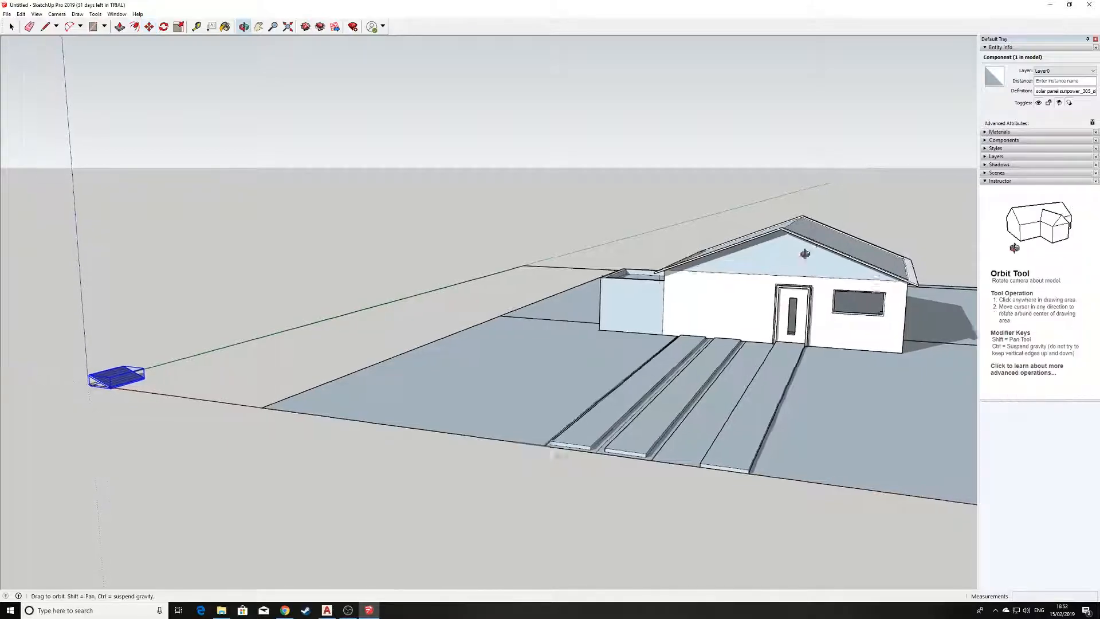
middle_drag(846, 242, 810, 257)
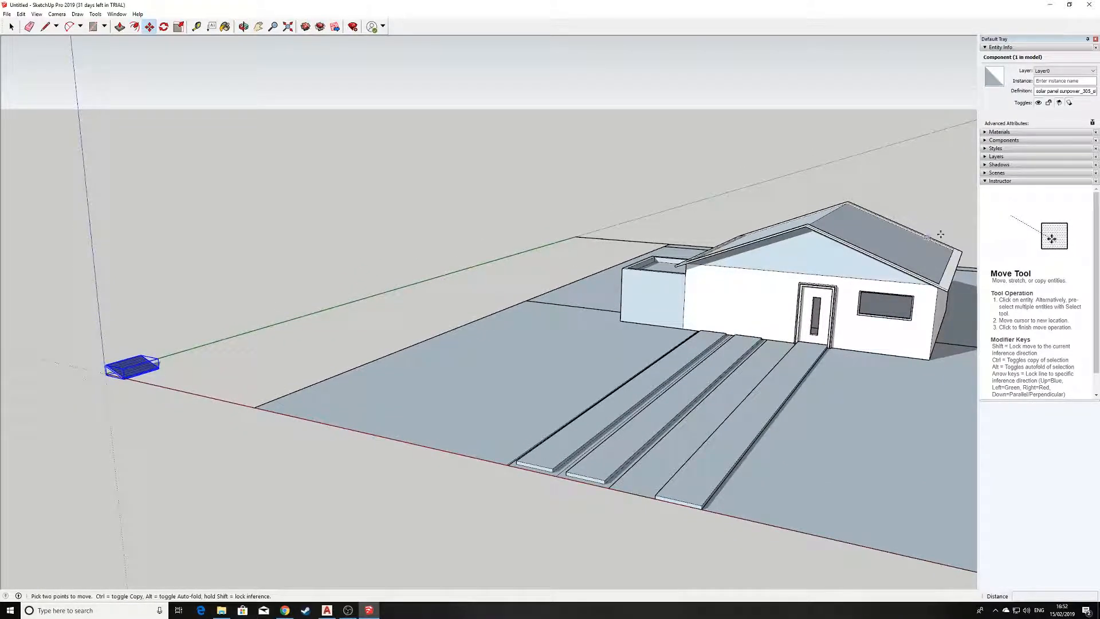
scroll(164, 349, up, 5)
middle_drag(164, 349, 411, 414)
scroll(367, 396, up, 3)
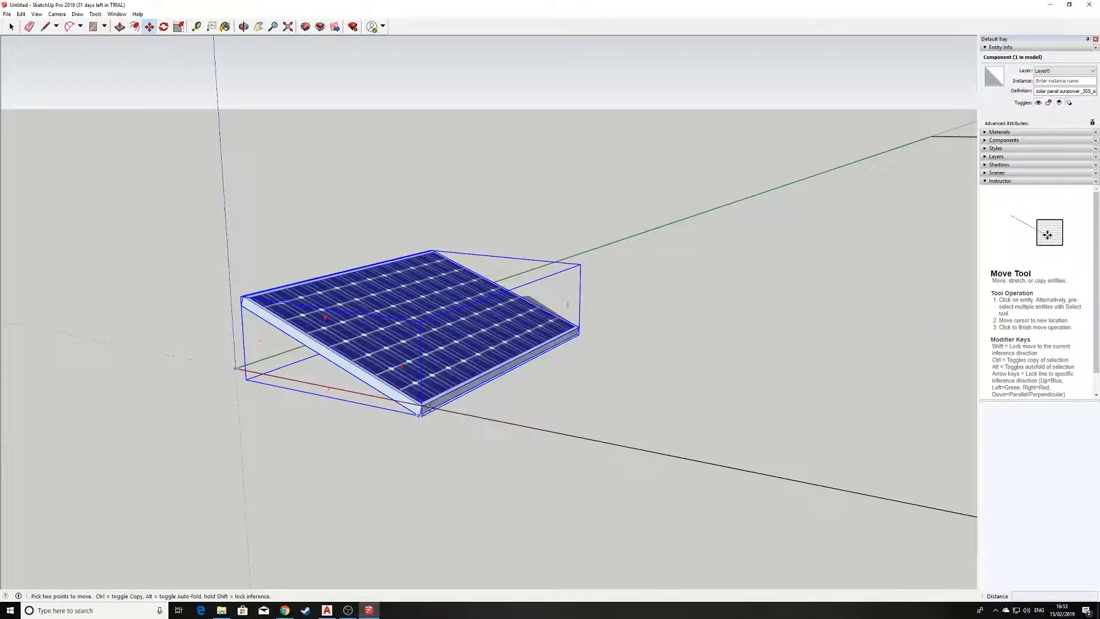
scroll(438, 375, up, 3)
scroll(438, 375, down, 5)
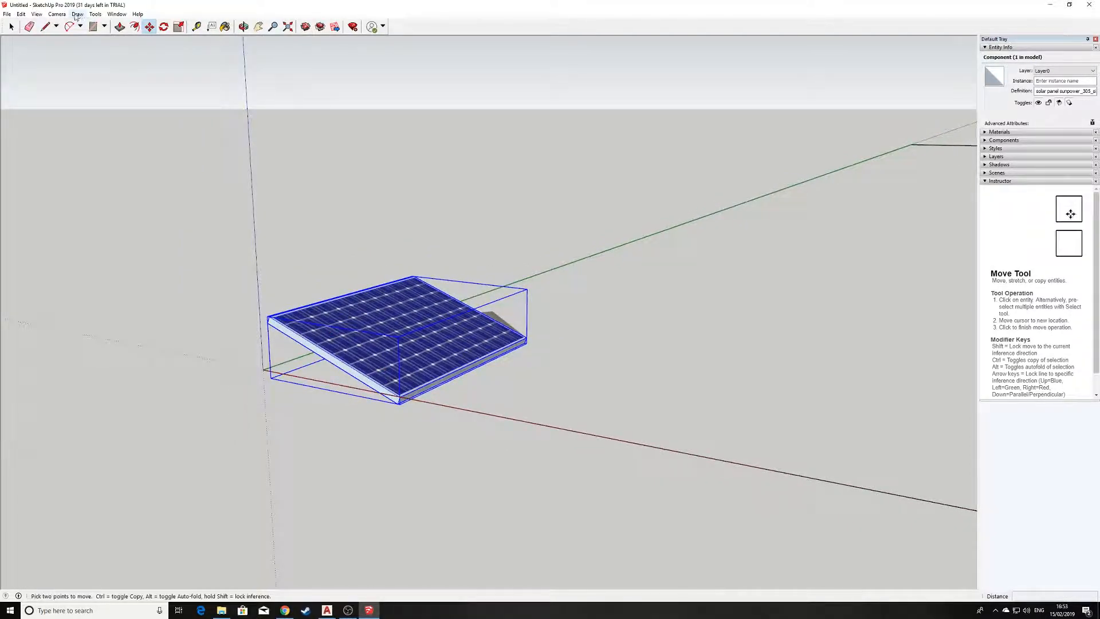
Switch the camera to the standard front view and frame the solar panel beside the house.
click(63, 15)
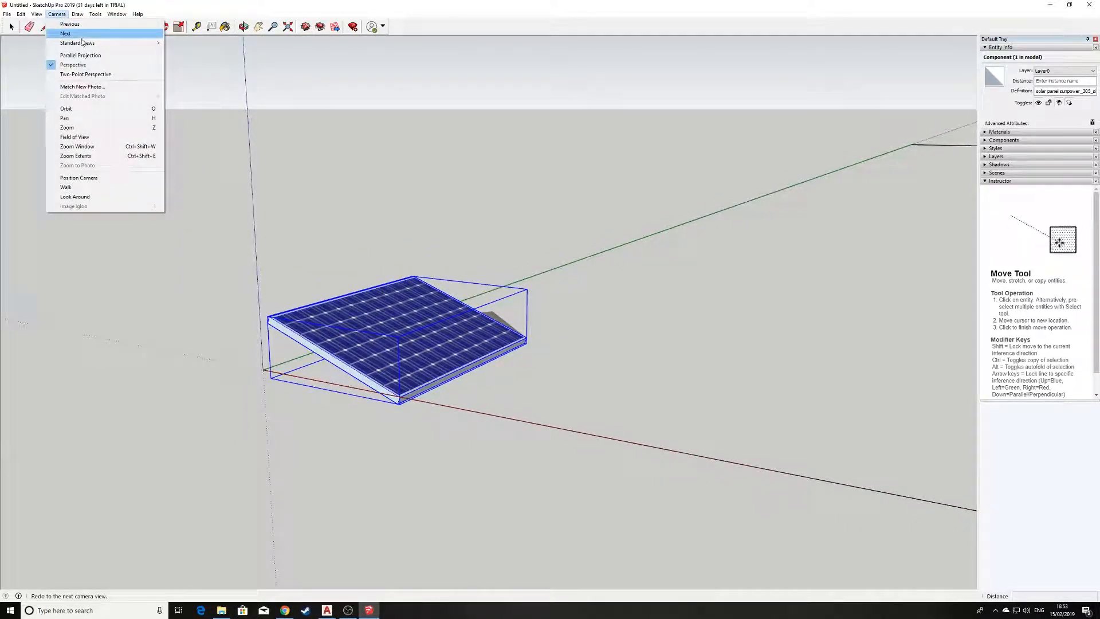
mouse_move(86, 43)
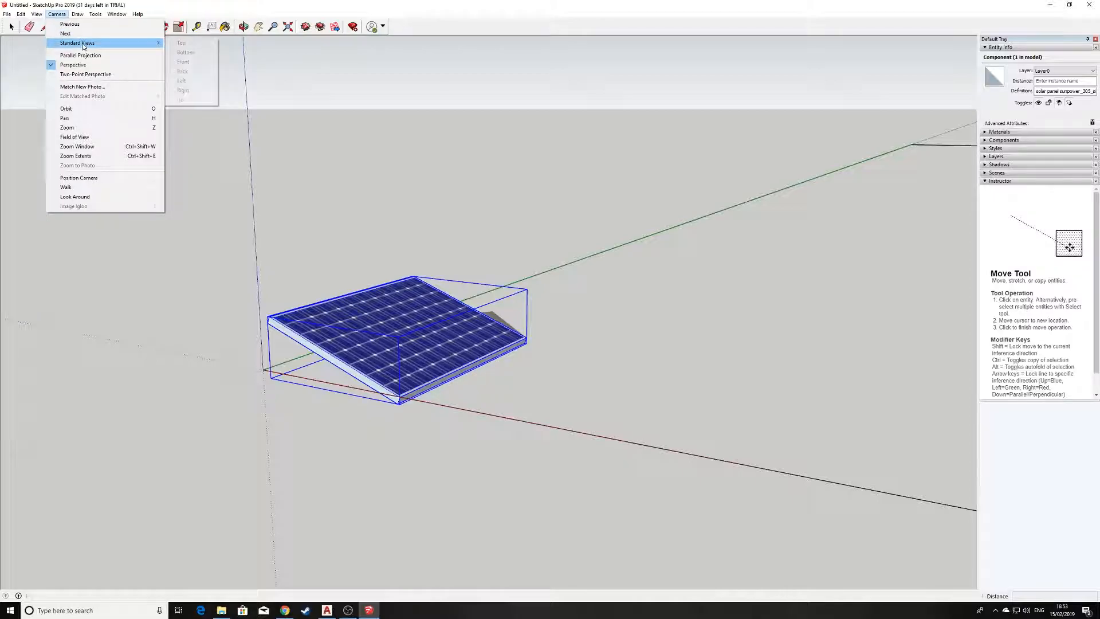
click(184, 62)
scroll(644, 299, down, 5)
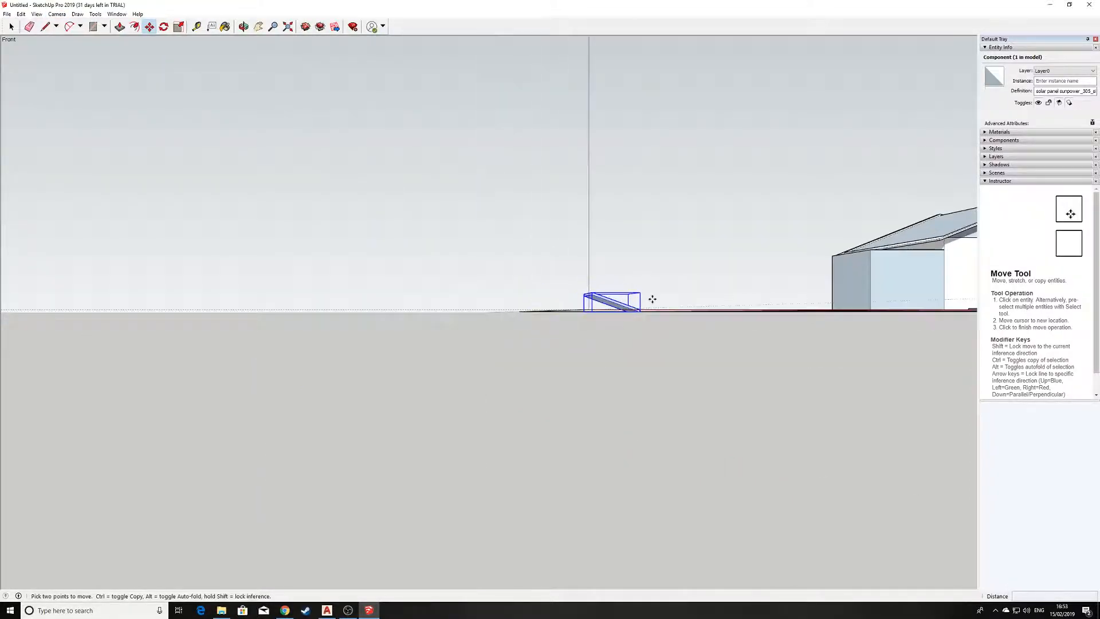
scroll(672, 302, down, 2)
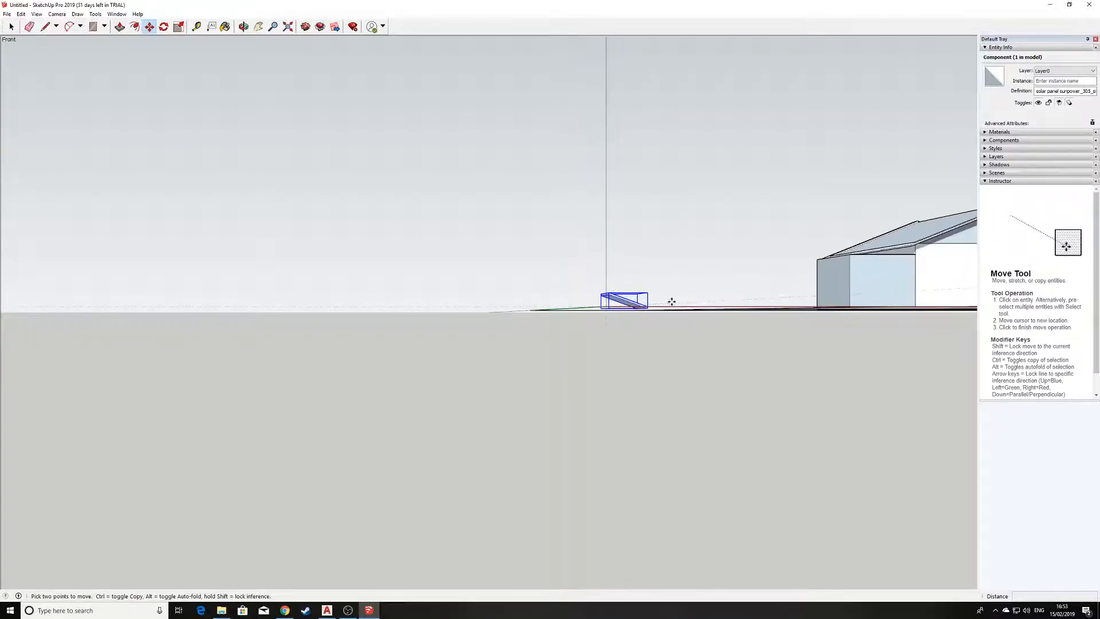
middle_drag(699, 293, 13, 339)
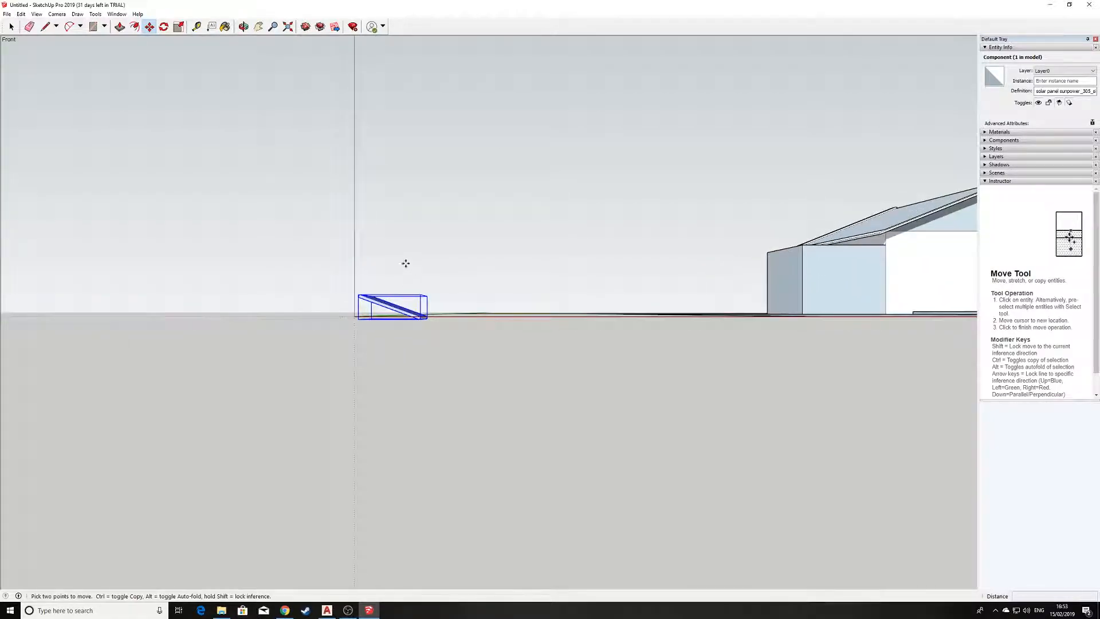
scroll(408, 265, up, 5)
click(76, 14)
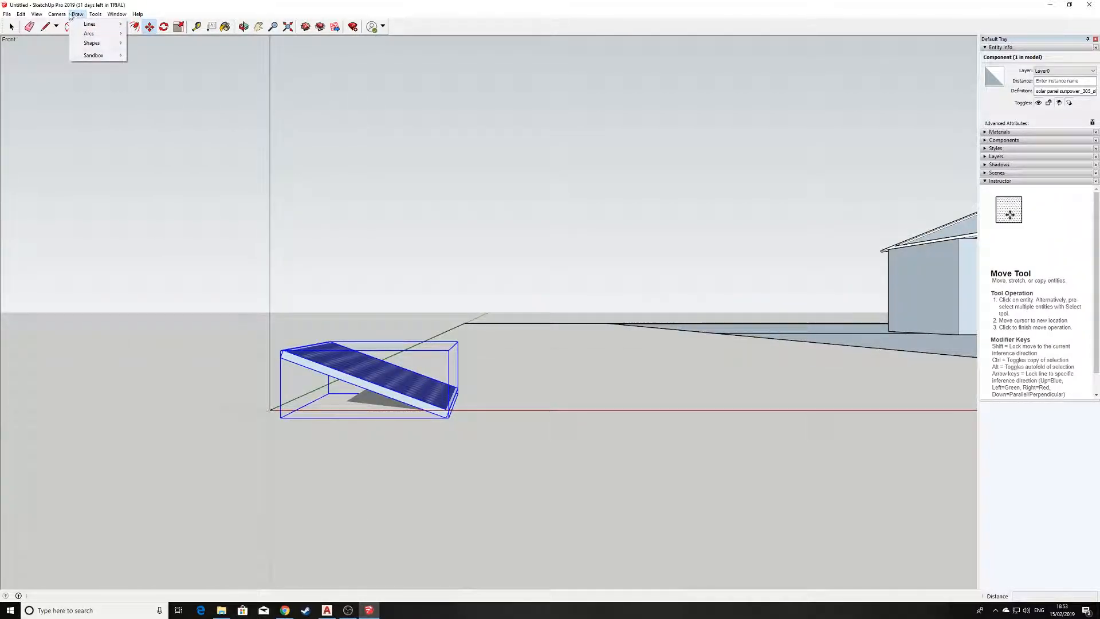
mouse_move(81, 43)
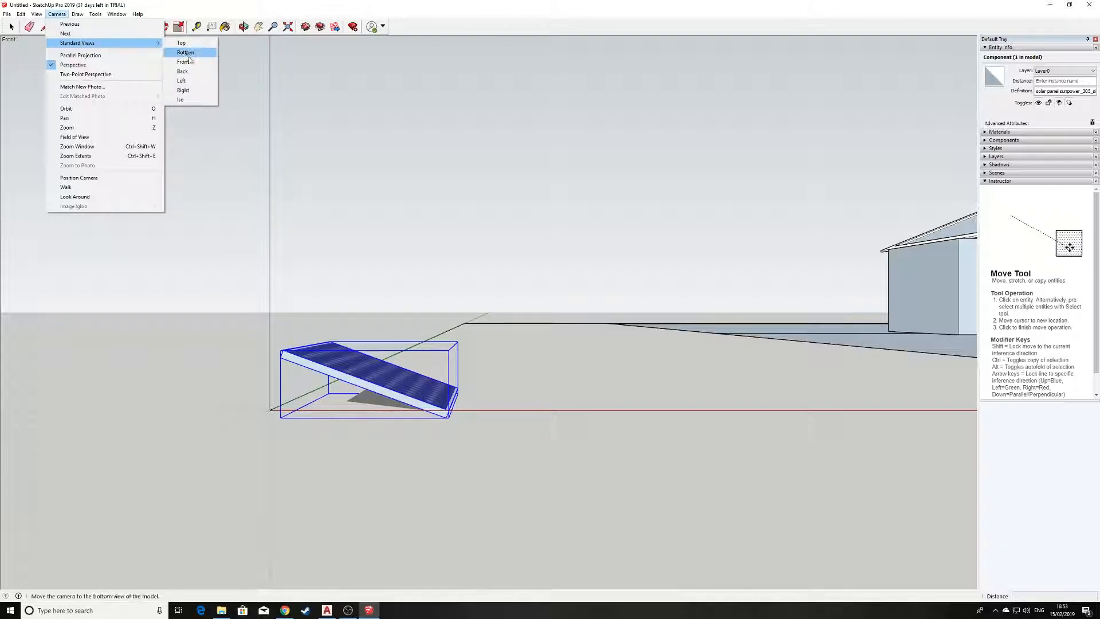
click(190, 63)
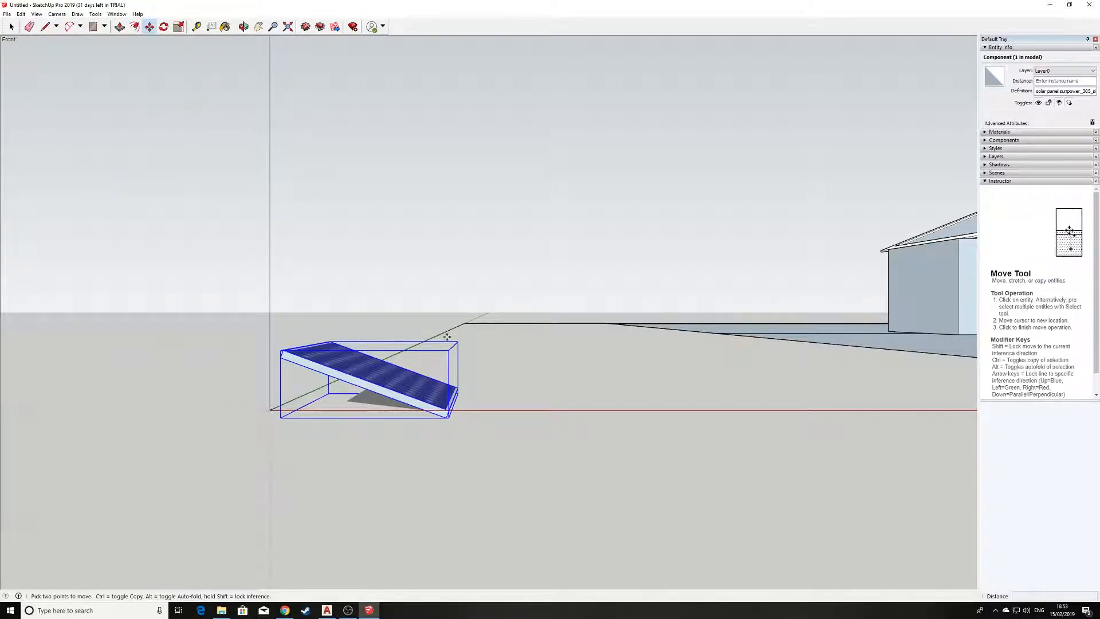
scroll(419, 370, down, 1)
scroll(420, 370, up, 1)
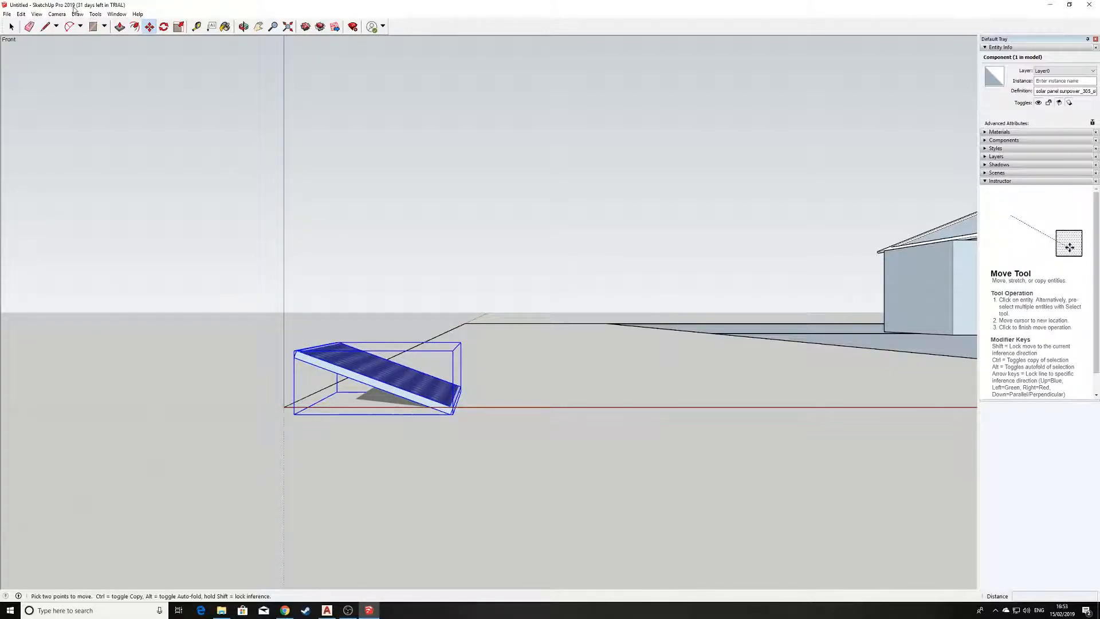
Change the front view to parallel projection and frame the solar panel's side profile closely.
click(56, 13)
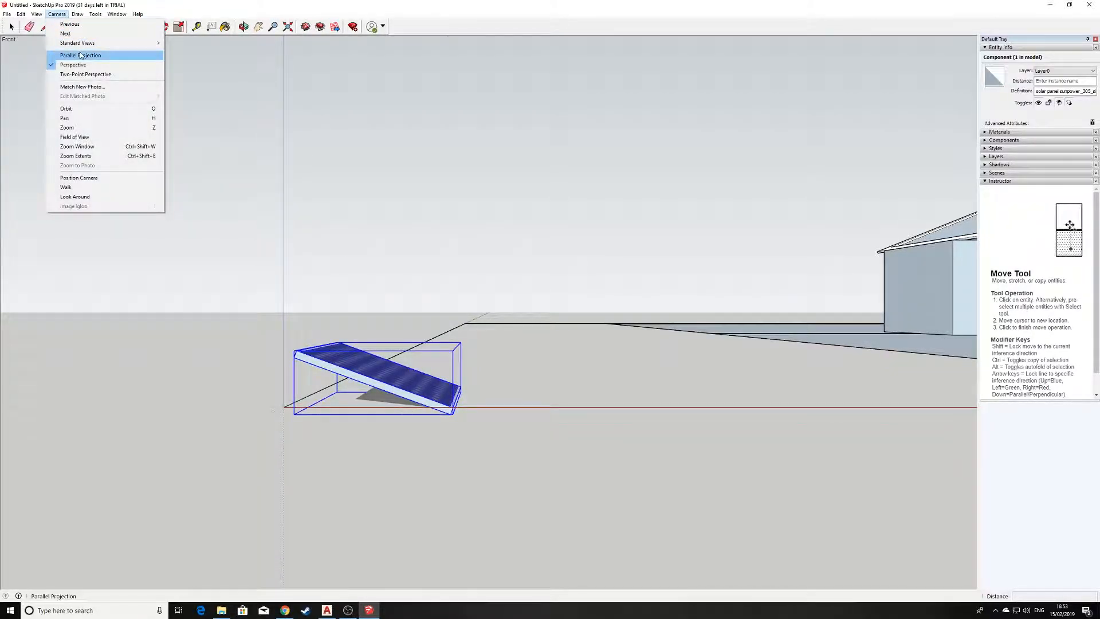
click(81, 55)
scroll(818, 303, down, 4)
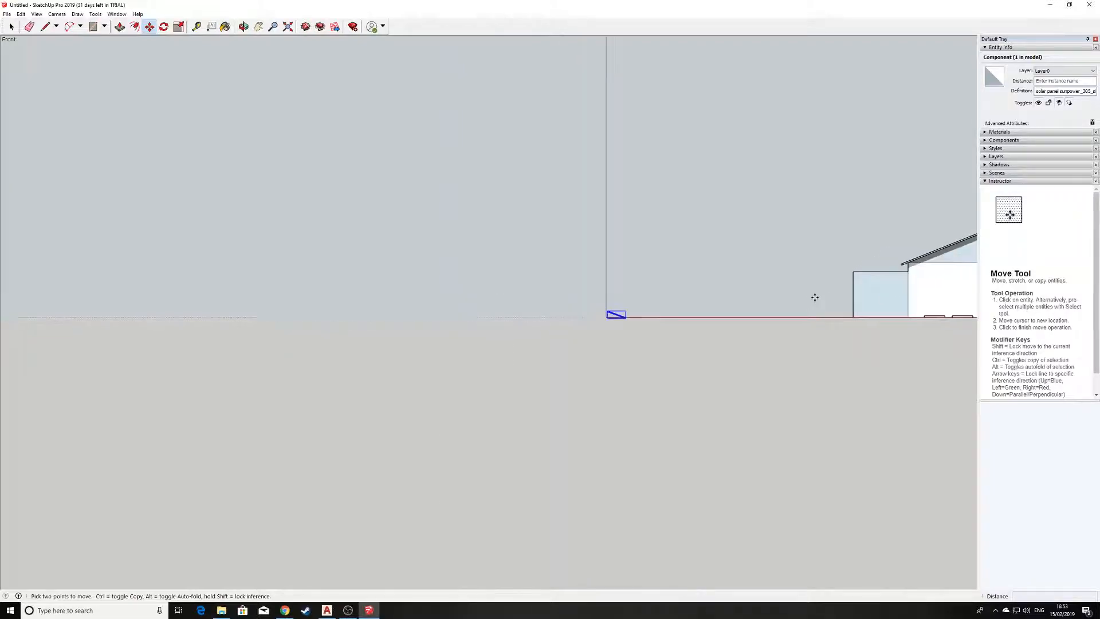
scroll(736, 313, up, 10)
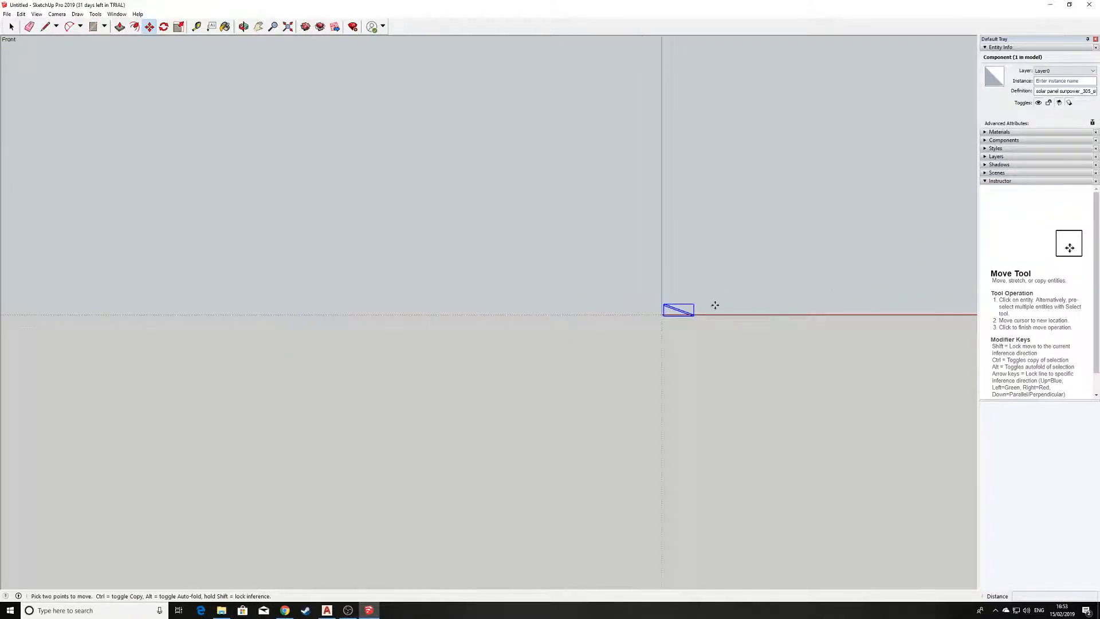
scroll(596, 314, up, 5)
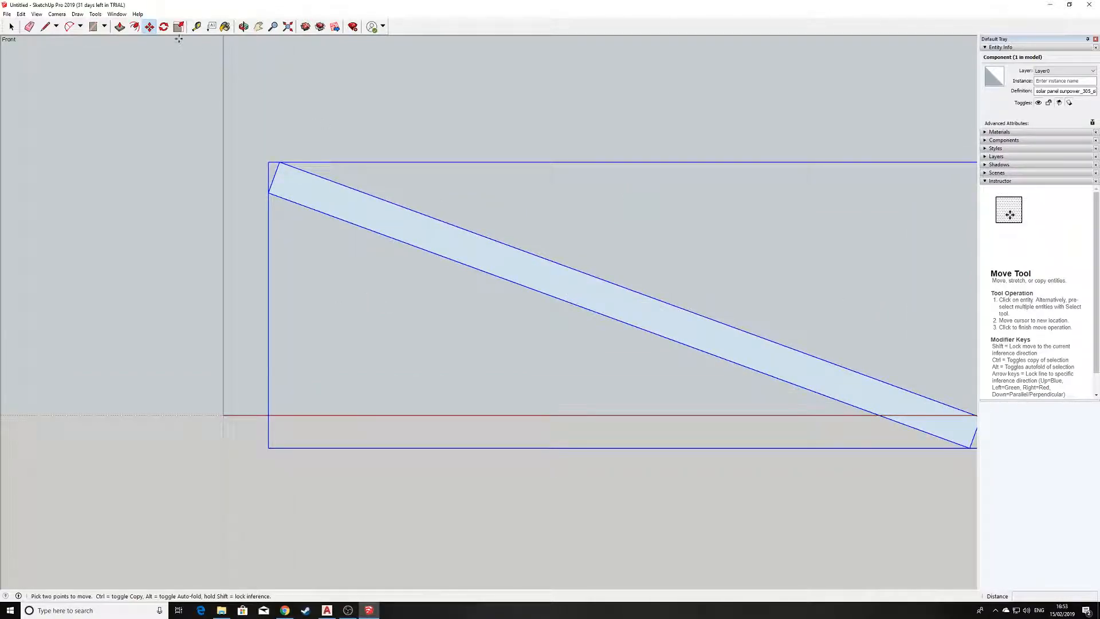
Rotate the solar panel 20 degrees about a point on its lower edge, aligning it horizontally with the red axis.
click(164, 27)
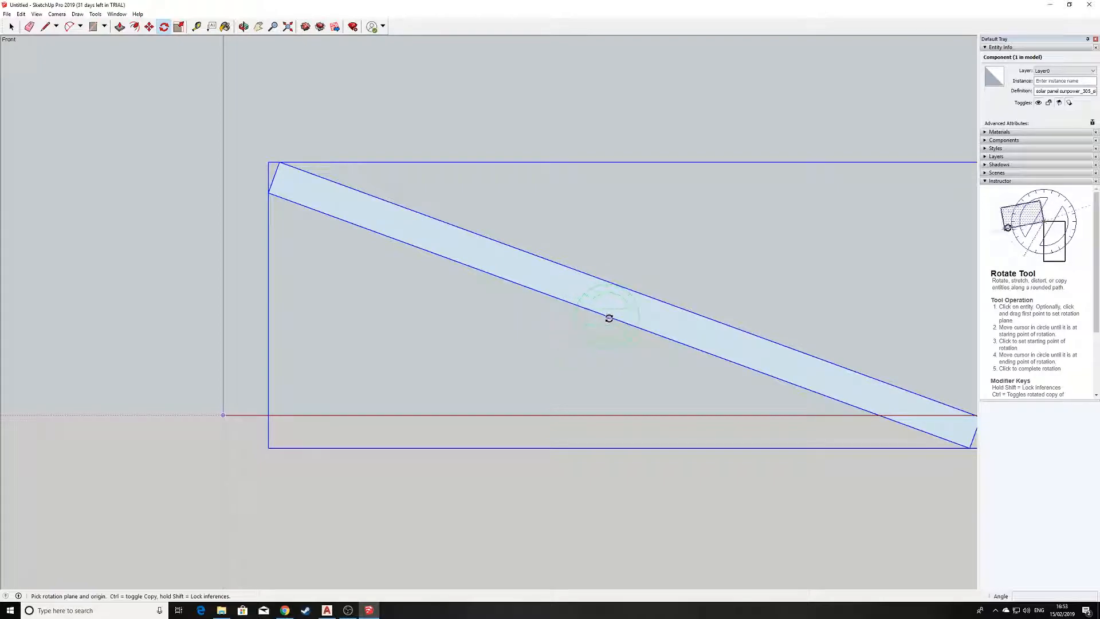
click(620, 322)
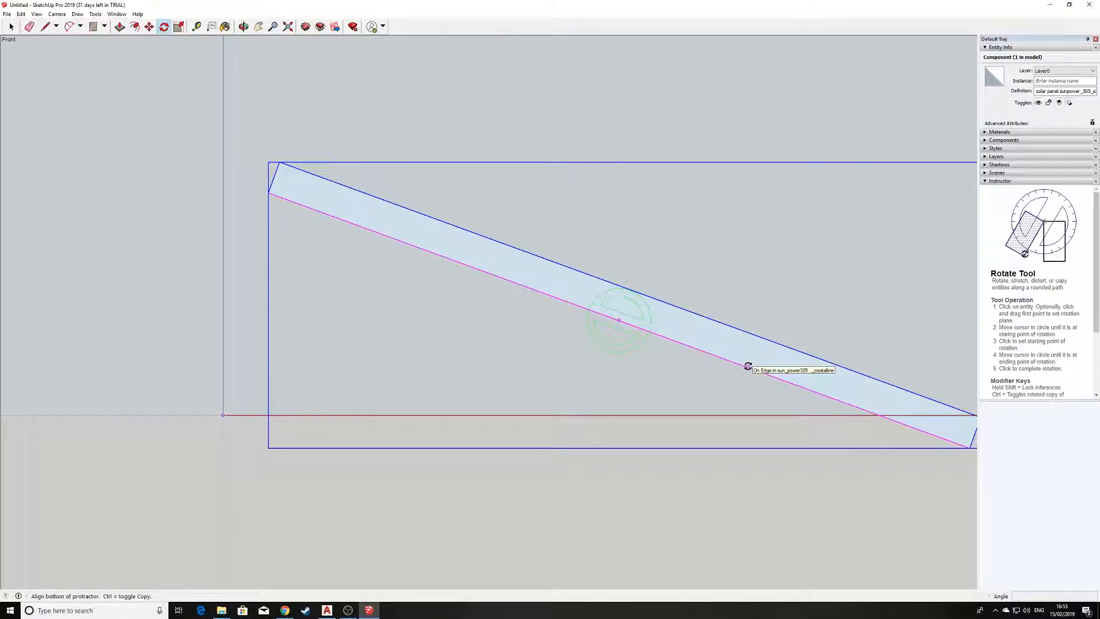
click(691, 344)
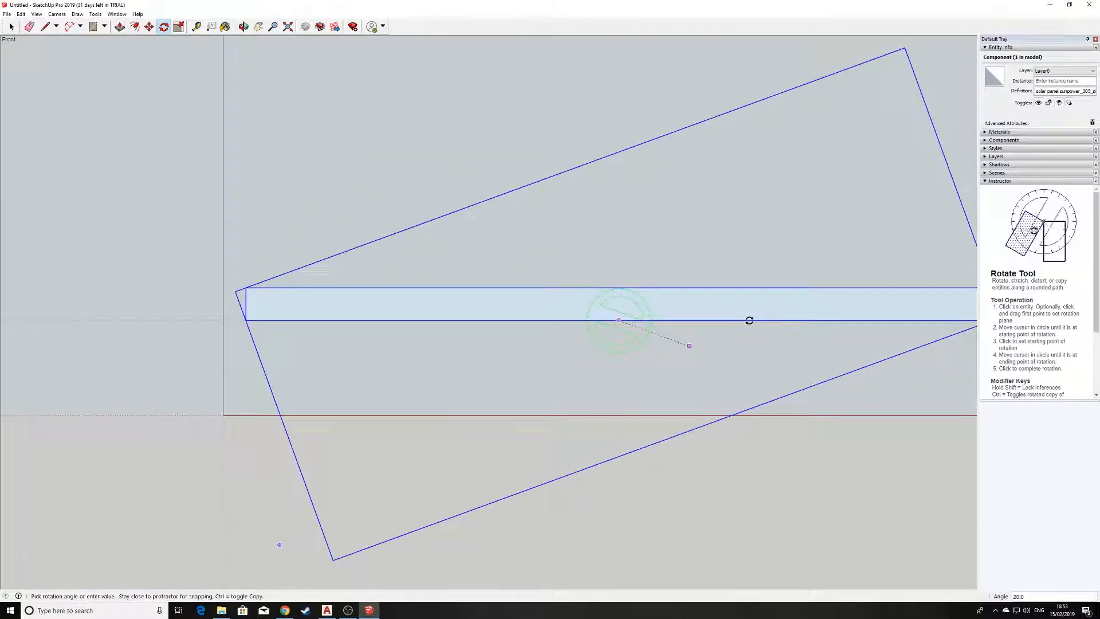
scroll(750, 320, down, 2)
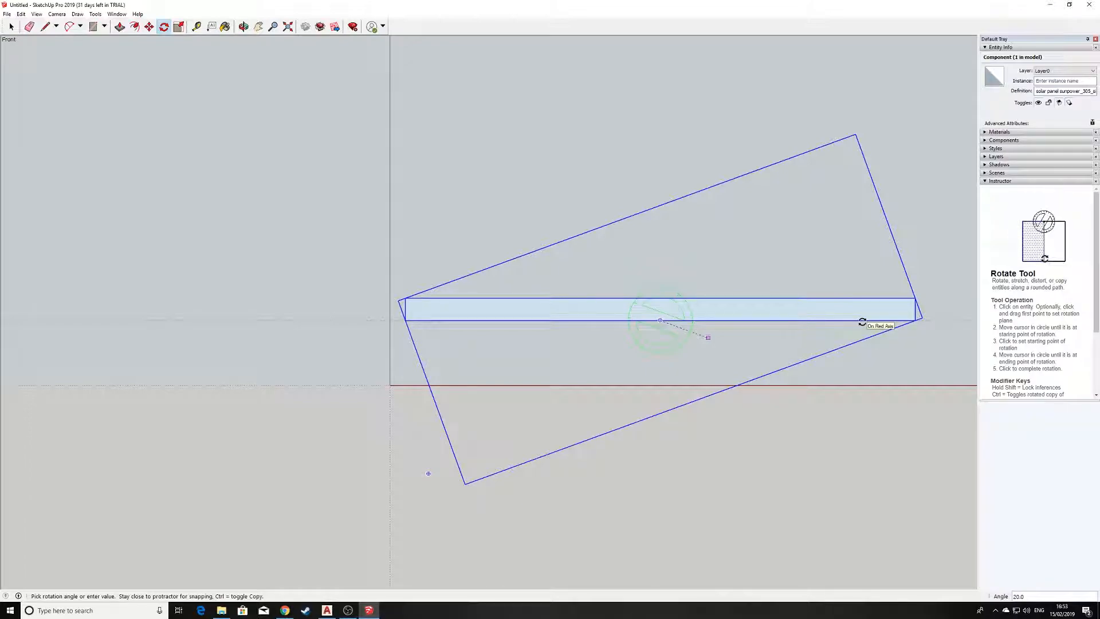
click(862, 321)
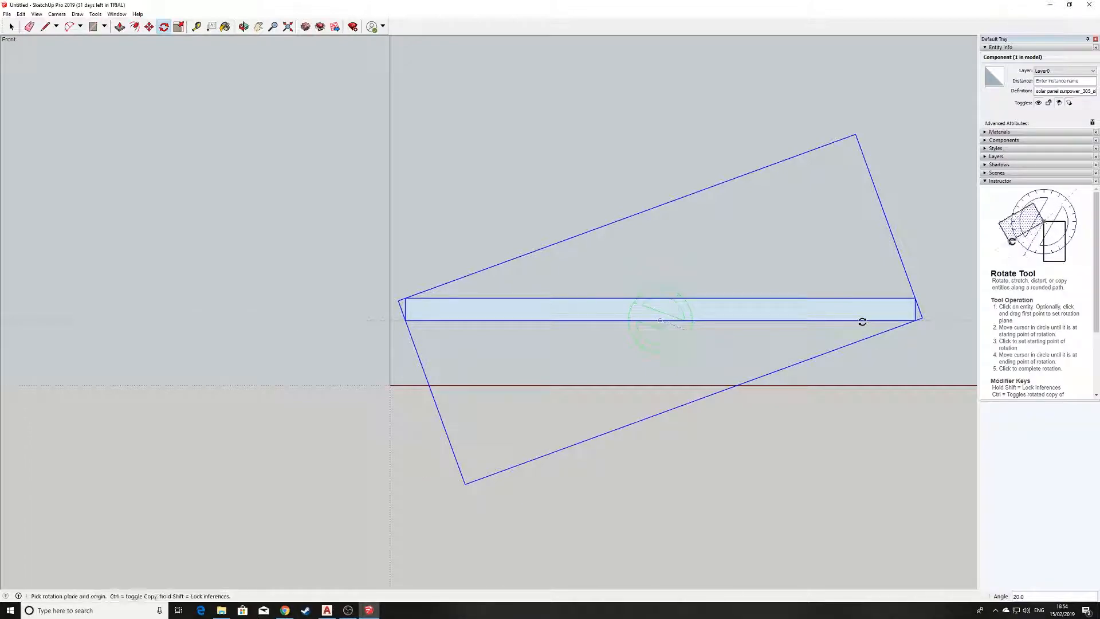
Examine the rotated solar panel in 3D and its position relative to the site and house.
scroll(849, 313, down, 3)
shift+middle_drag(848, 311, 540, 337)
middle_drag(659, 288, 600, 321)
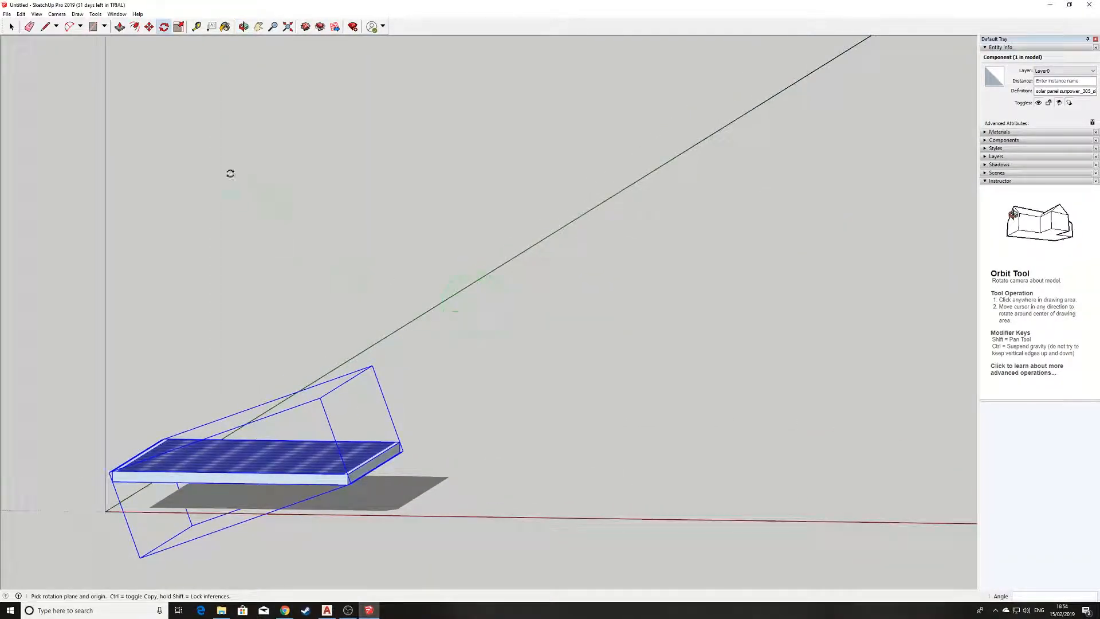
click(148, 27)
scroll(361, 398, down, 5)
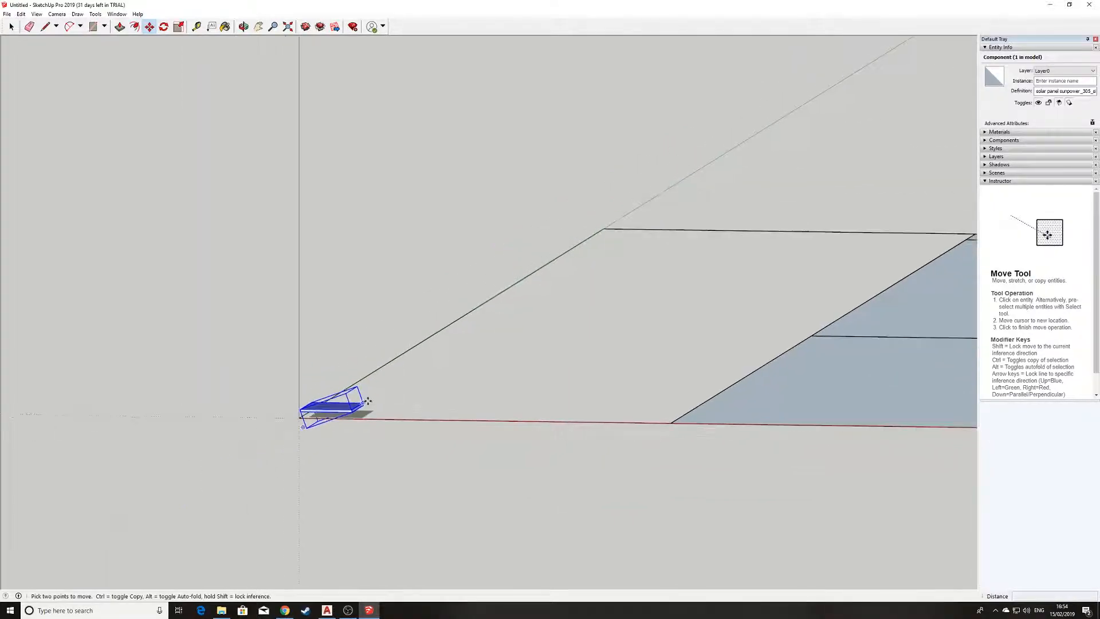
scroll(371, 404, down, 2)
scroll(835, 329, down, 2)
scroll(864, 311, up, 2)
scroll(21, 476, up, 2)
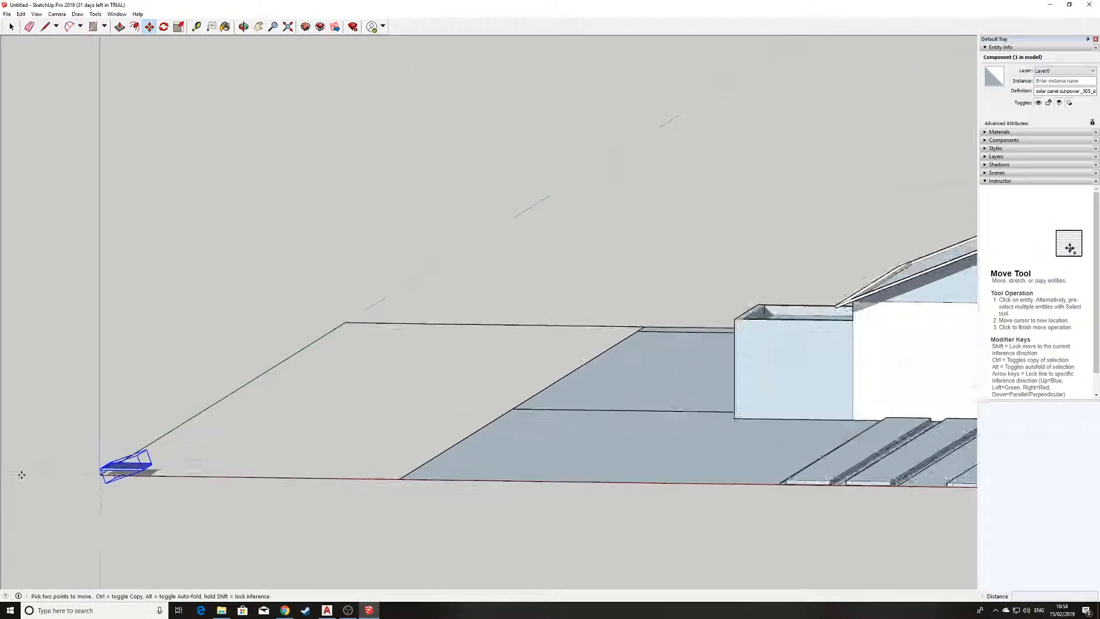
scroll(21, 475, up, 3)
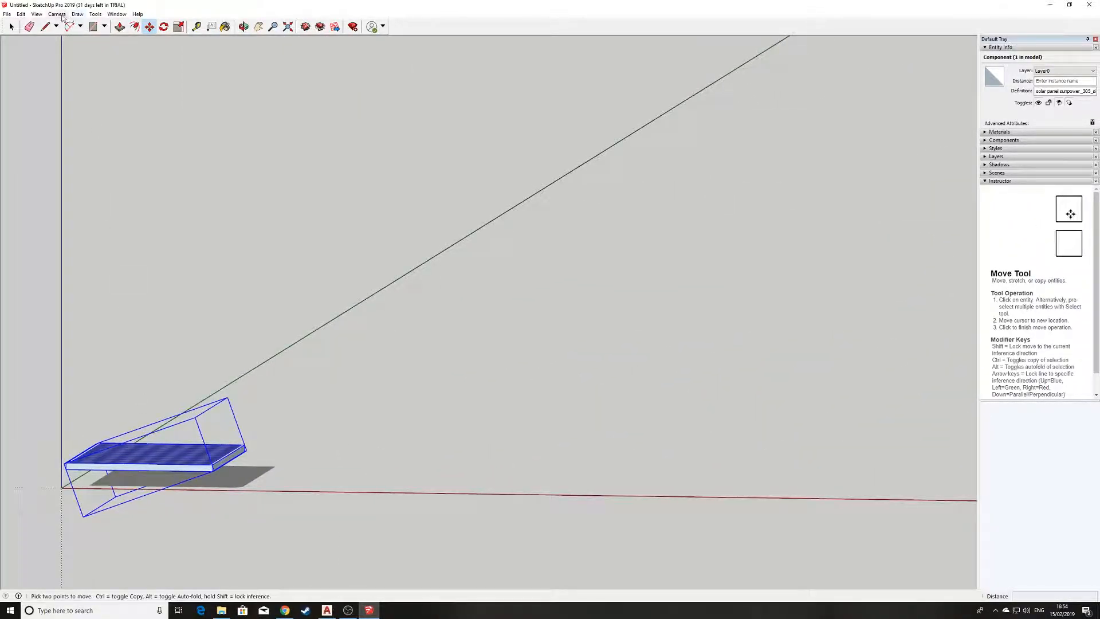
In the standard top view, move the solar panel about 32300 mm onto the roof slope opposite the side annex.
click(62, 15)
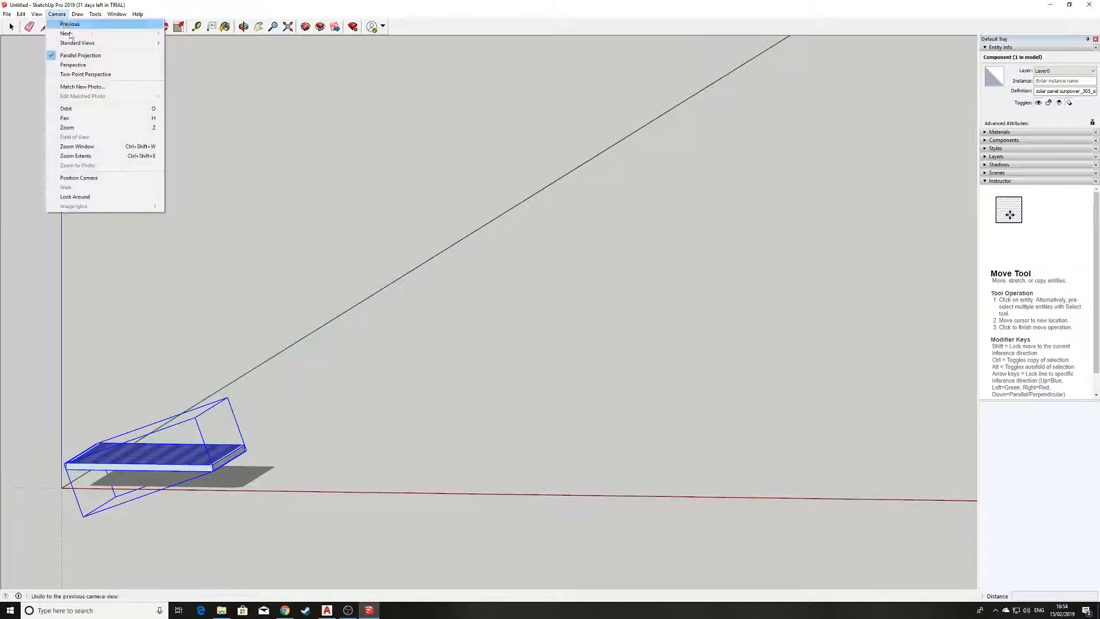
mouse_move(114, 43)
click(178, 52)
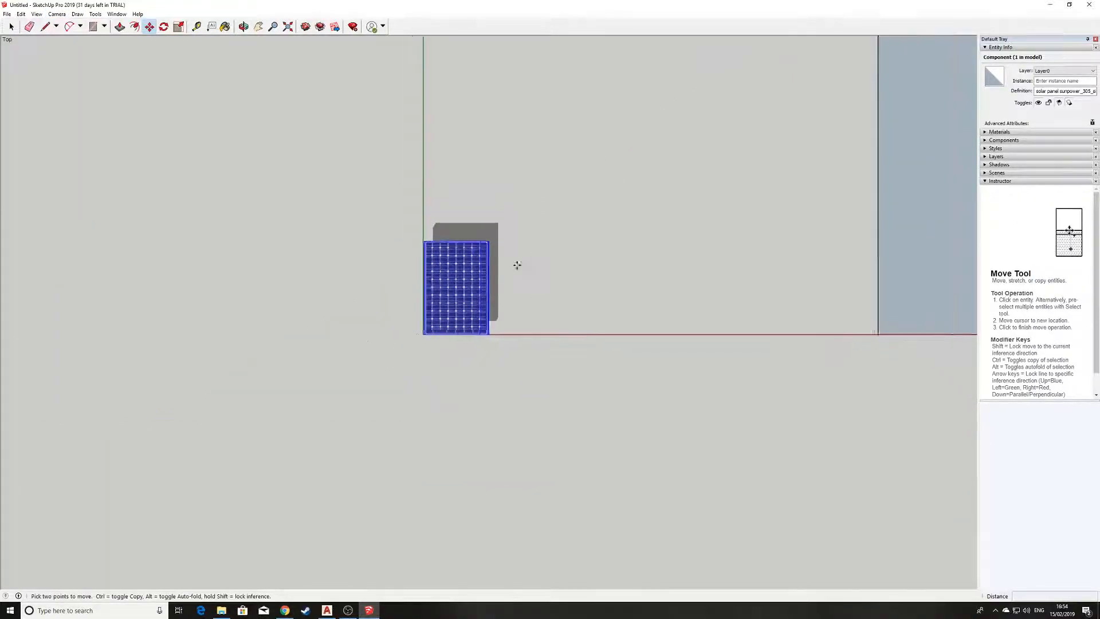
scroll(523, 266, down, 5)
shift+middle_drag(580, 174, 308, 415)
scroll(350, 365, down, 3)
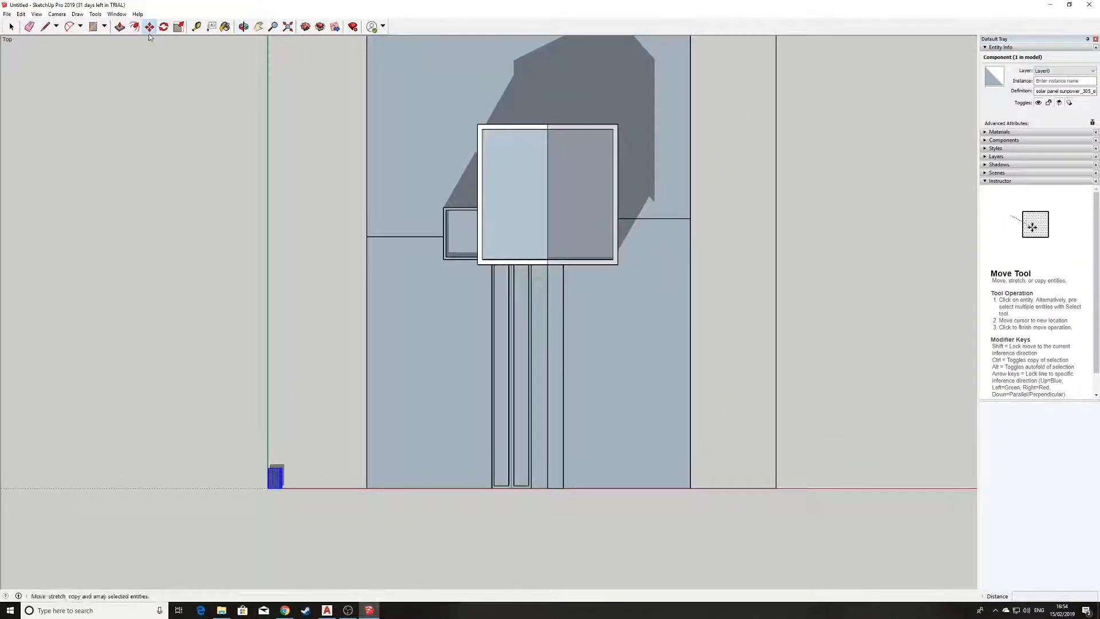
click(273, 477)
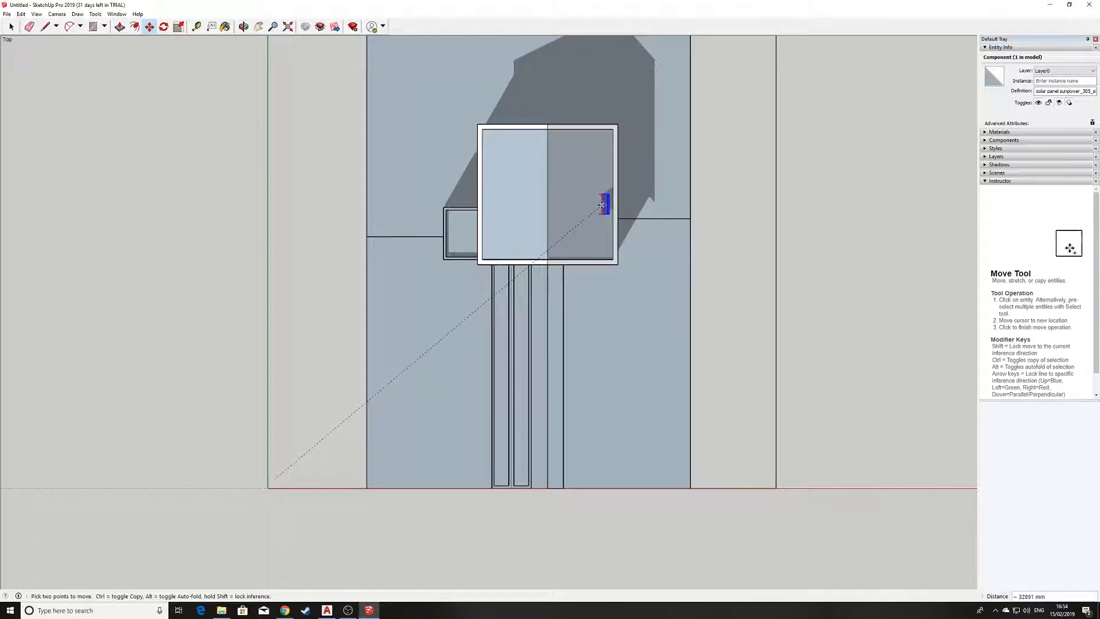
click(590, 204)
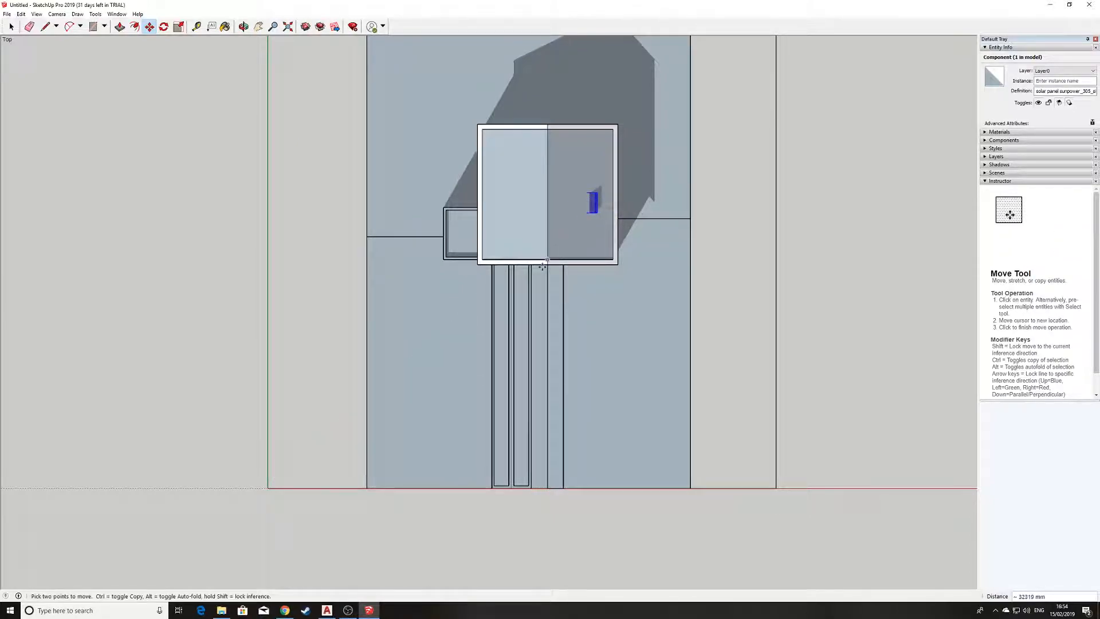
In the standard front view, move the solar panel so its lower uphill corner rests on the roof slope's upper edge.
click(57, 14)
mouse_move(86, 46)
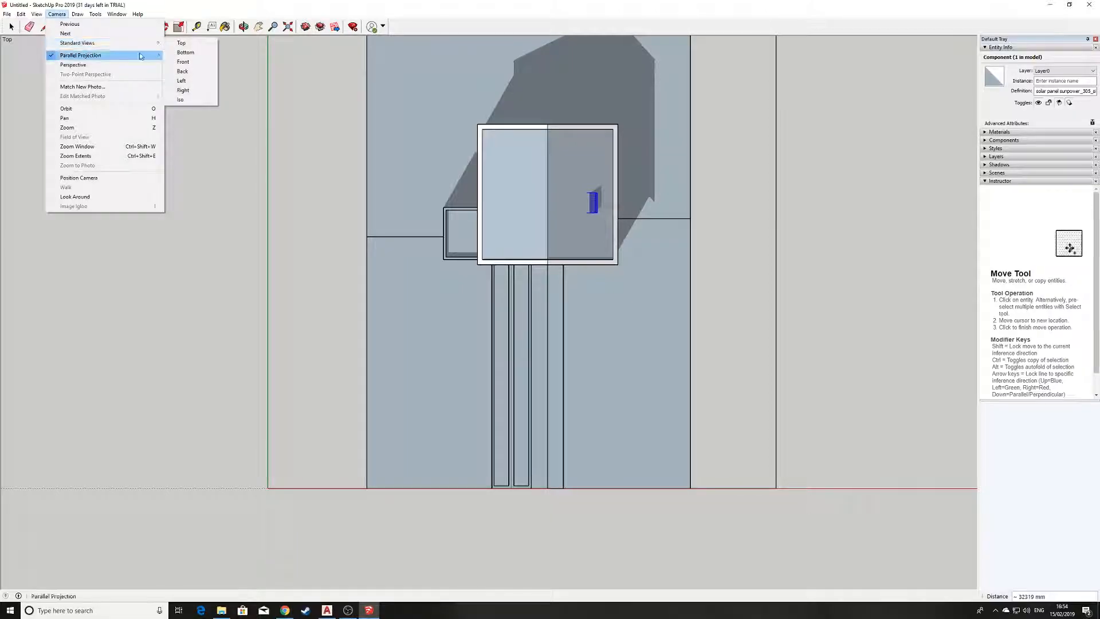
click(189, 63)
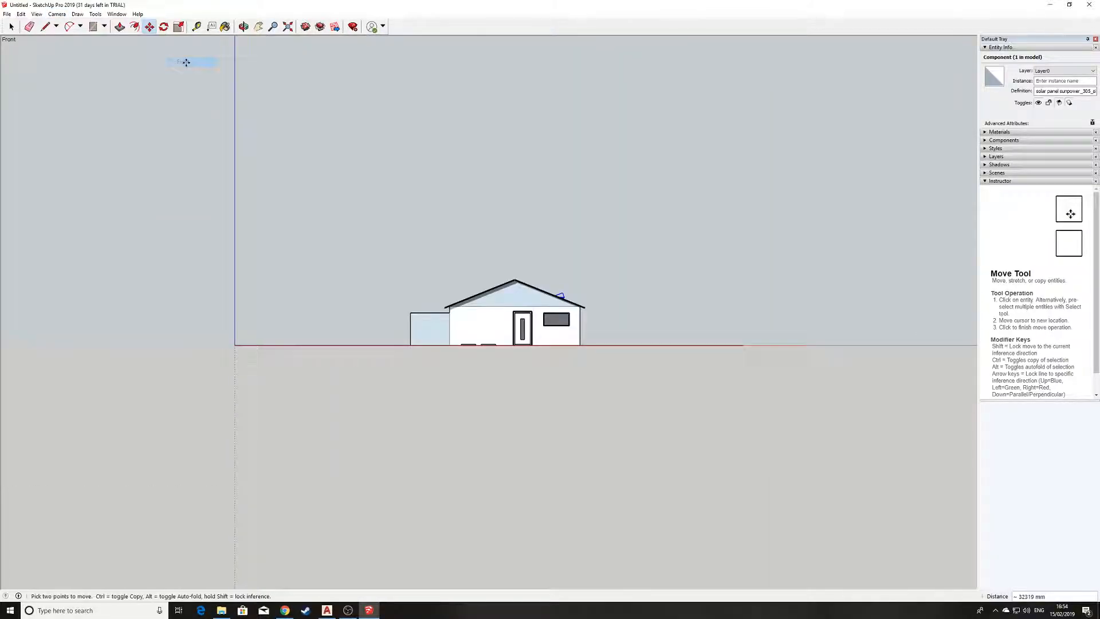
scroll(596, 283, up, 4)
scroll(602, 284, up, 5)
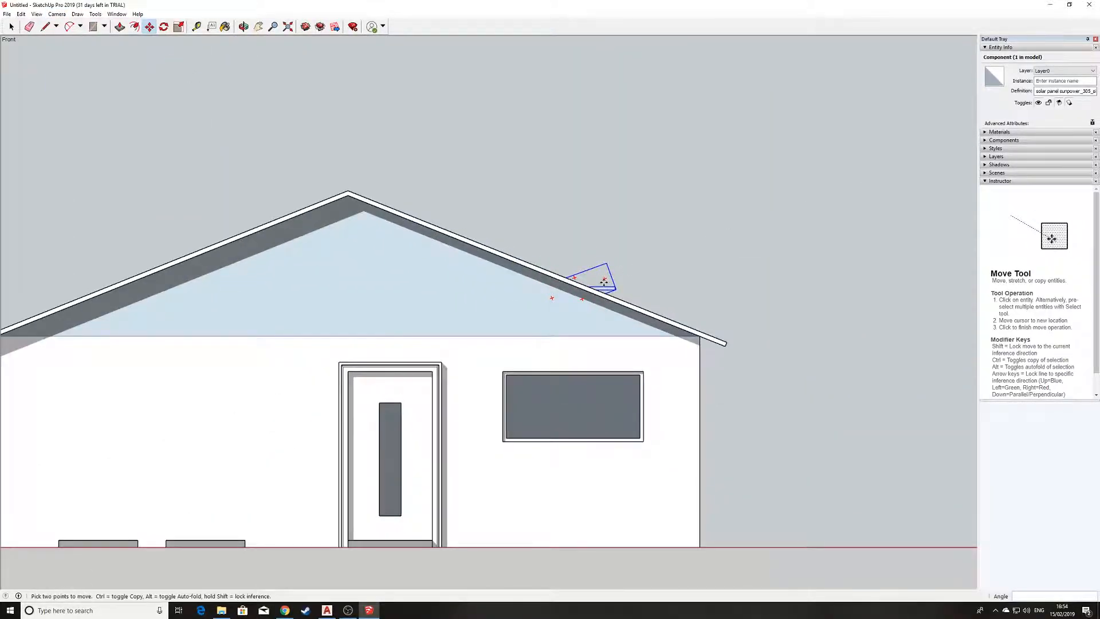
click(586, 291)
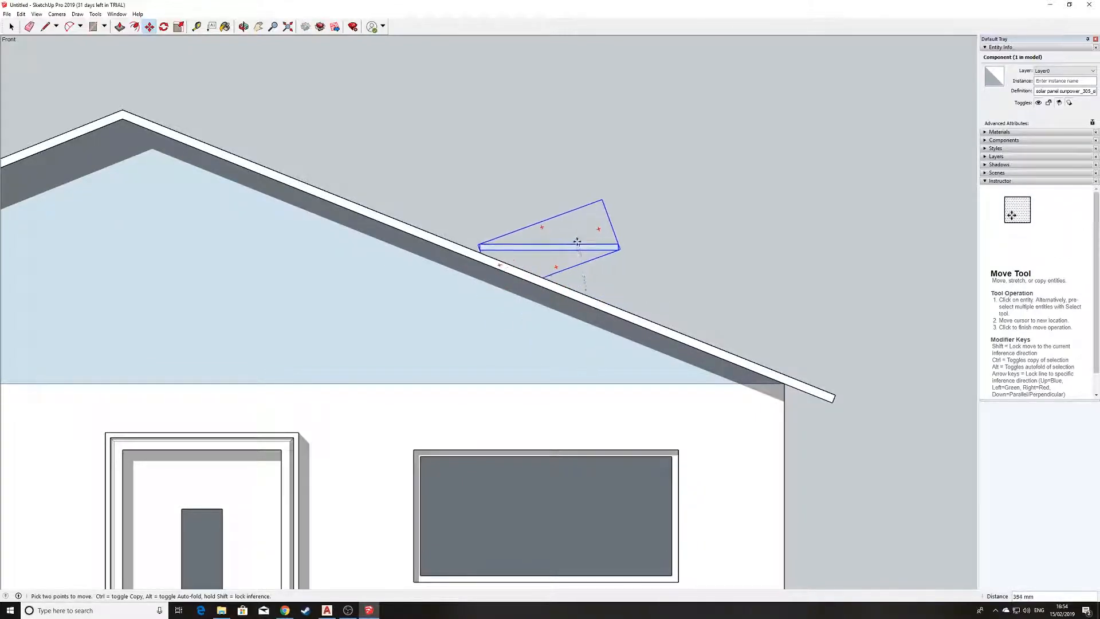
scroll(391, 221, up, 3)
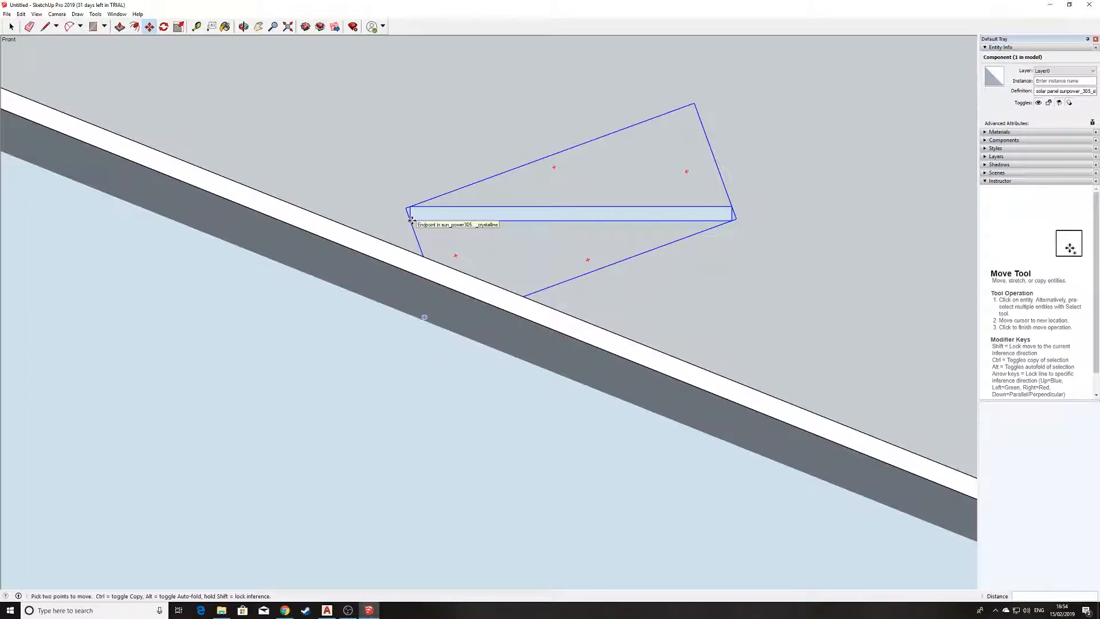
scroll(412, 220, up, 1)
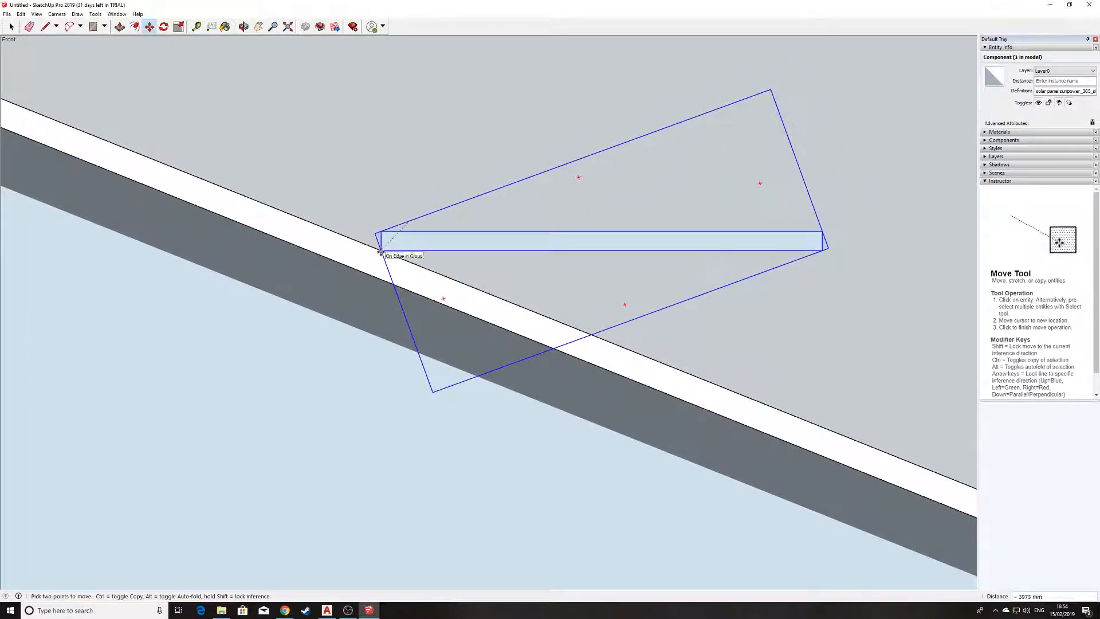
click(381, 251)
Rotate the solar panel about 21.8 degrees around its lower uphill corner so its underside lies along the roof slope.
scroll(381, 251, up, 1)
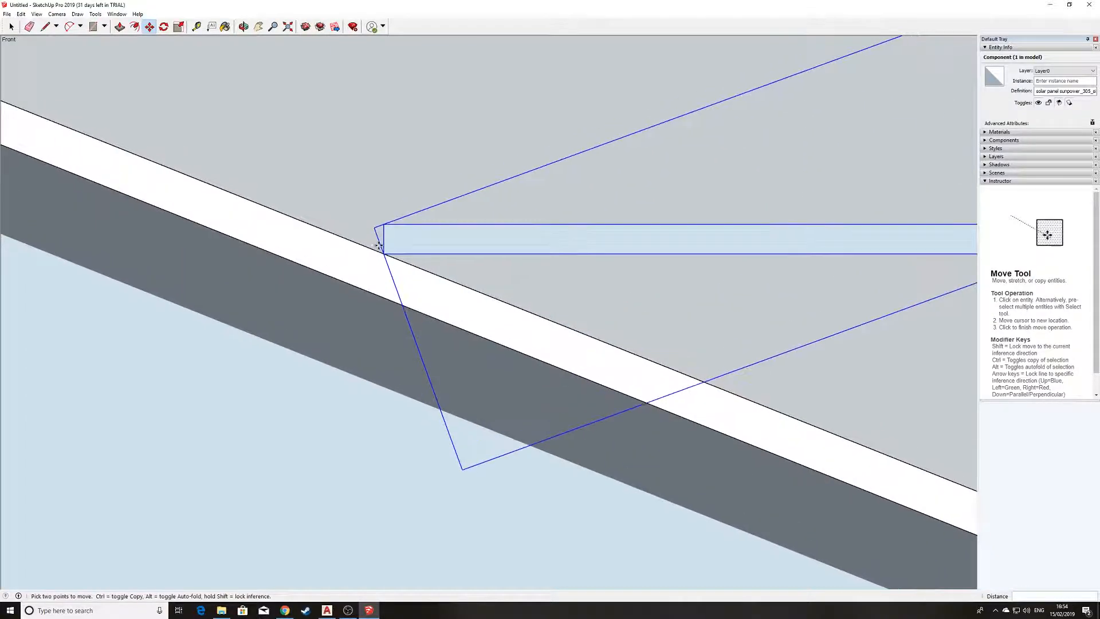
click(164, 27)
click(383, 252)
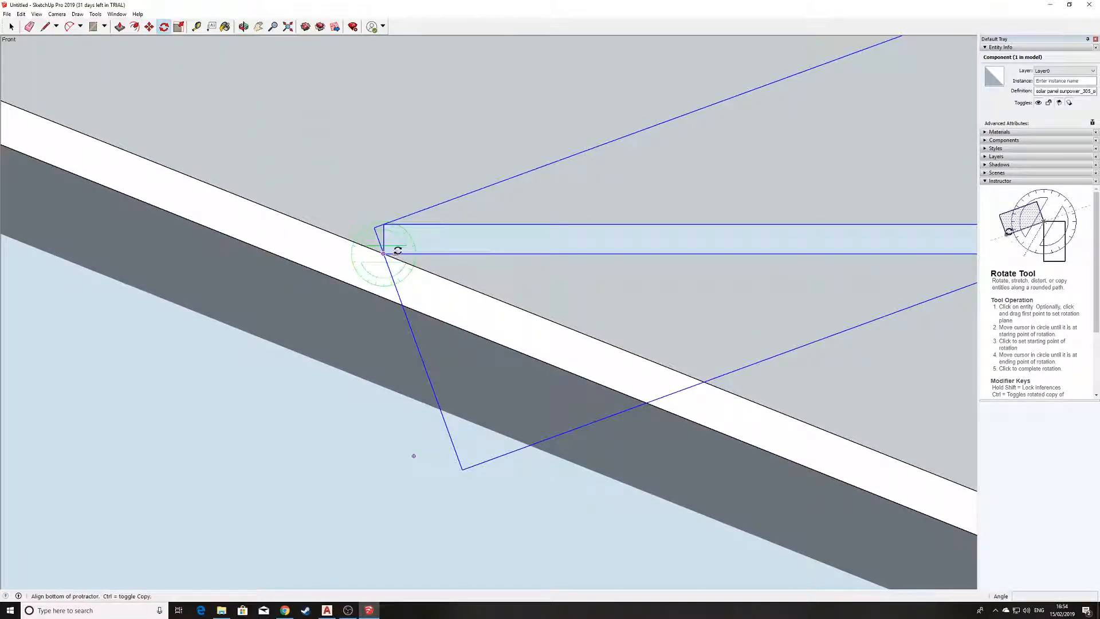
click(563, 254)
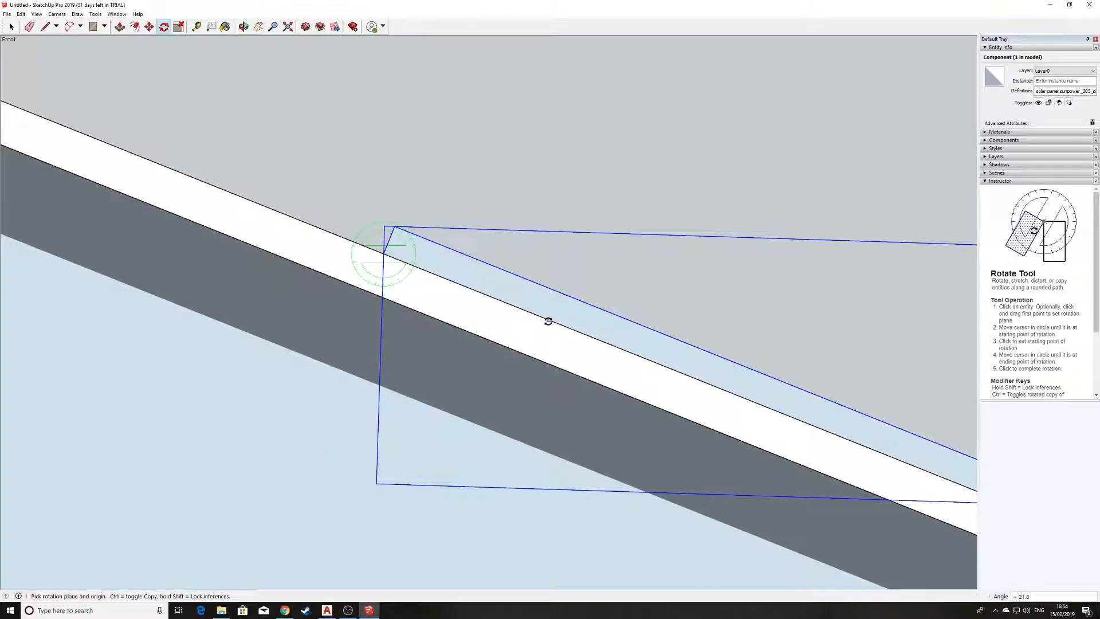
Move the solar panel by its uphill corner from the front roof edge to the inner roof surface's front corner at the ridge.
scroll(602, 280, down, 2)
middle_drag(602, 280, 78, 194)
middle_drag(327, 249, 274, 365)
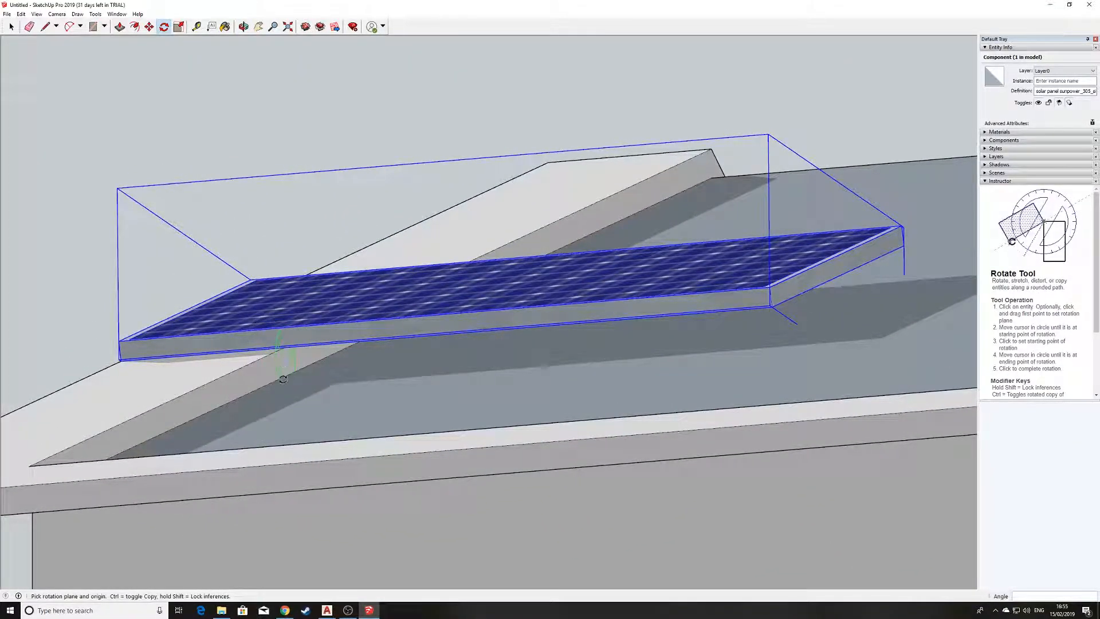
middle_drag(288, 348, 386, 351)
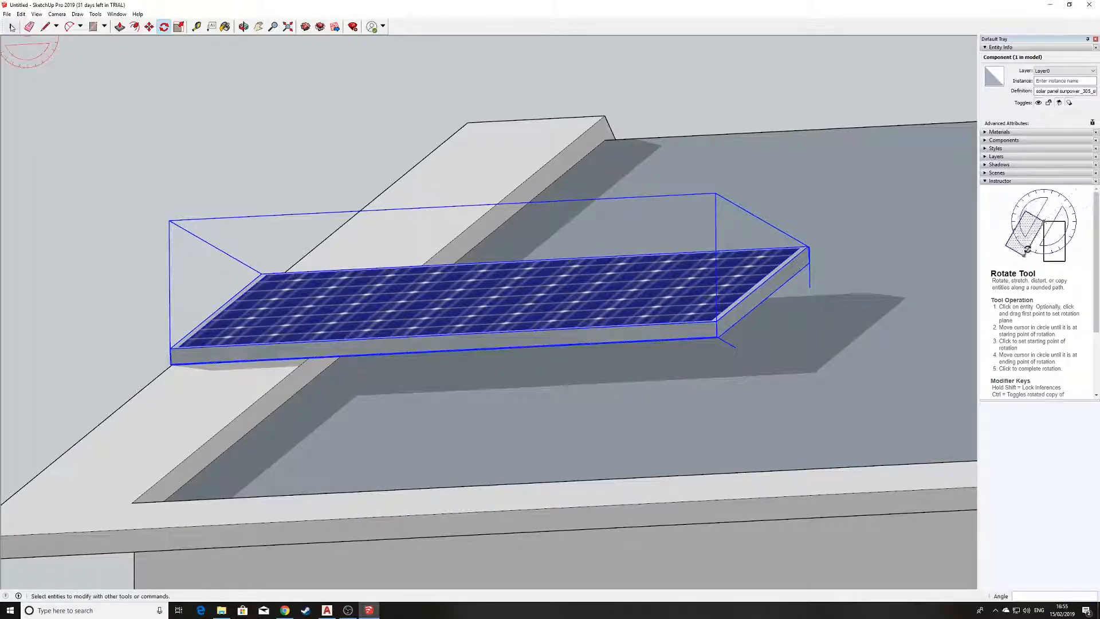
click(149, 29)
middle_drag(221, 278, 485, 343)
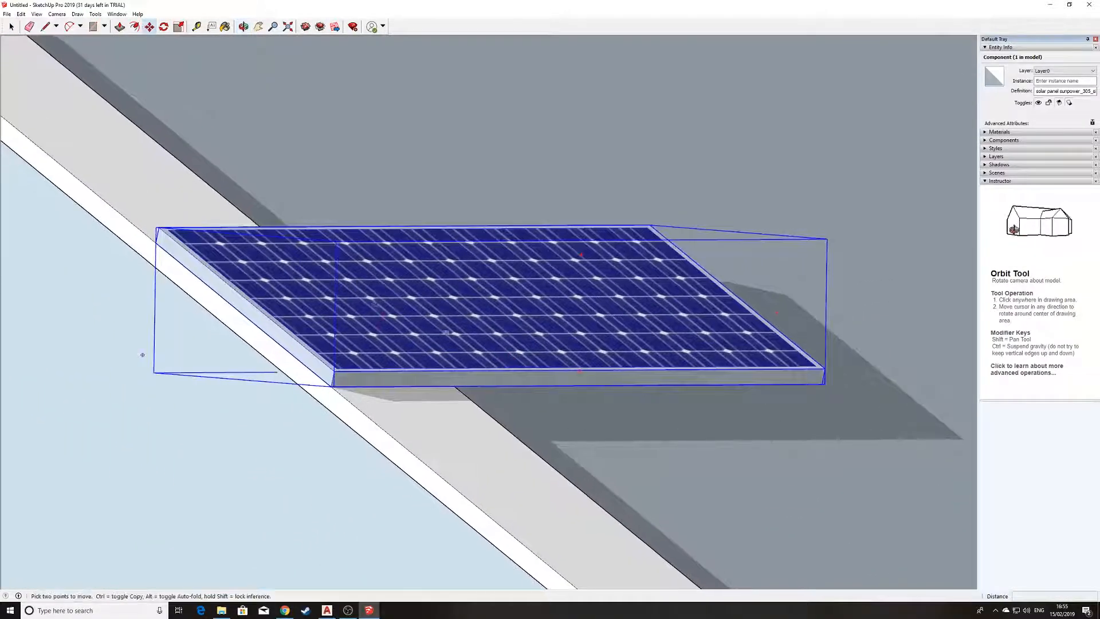
scroll(154, 243, up, 7)
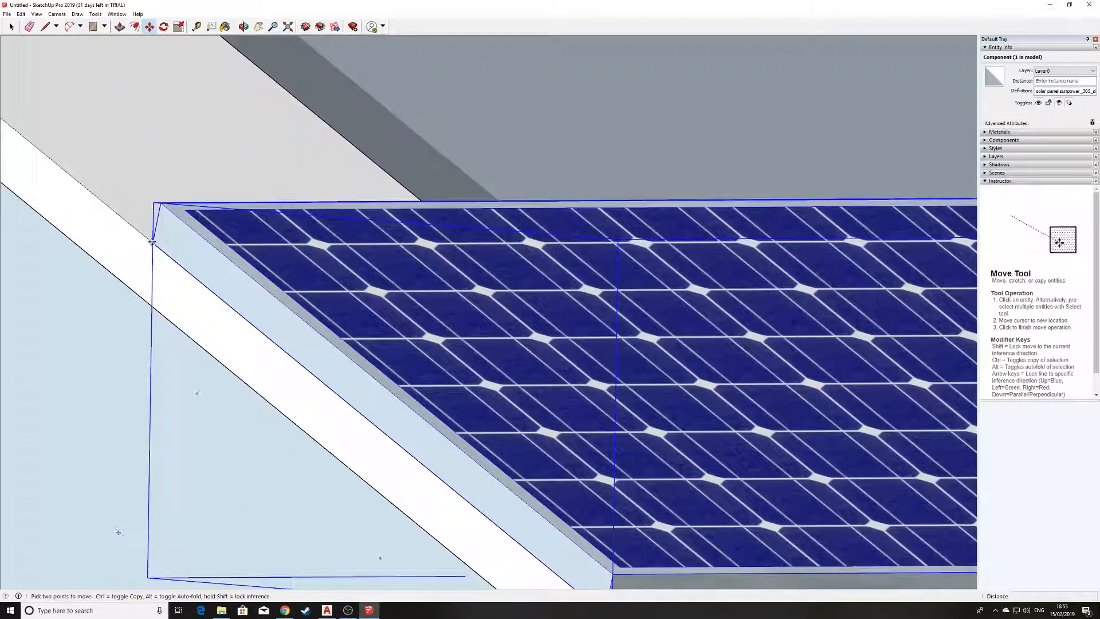
click(152, 241)
scroll(368, 218, down, 2)
middle_drag(369, 218, 669, 142)
scroll(669, 143, down, 2)
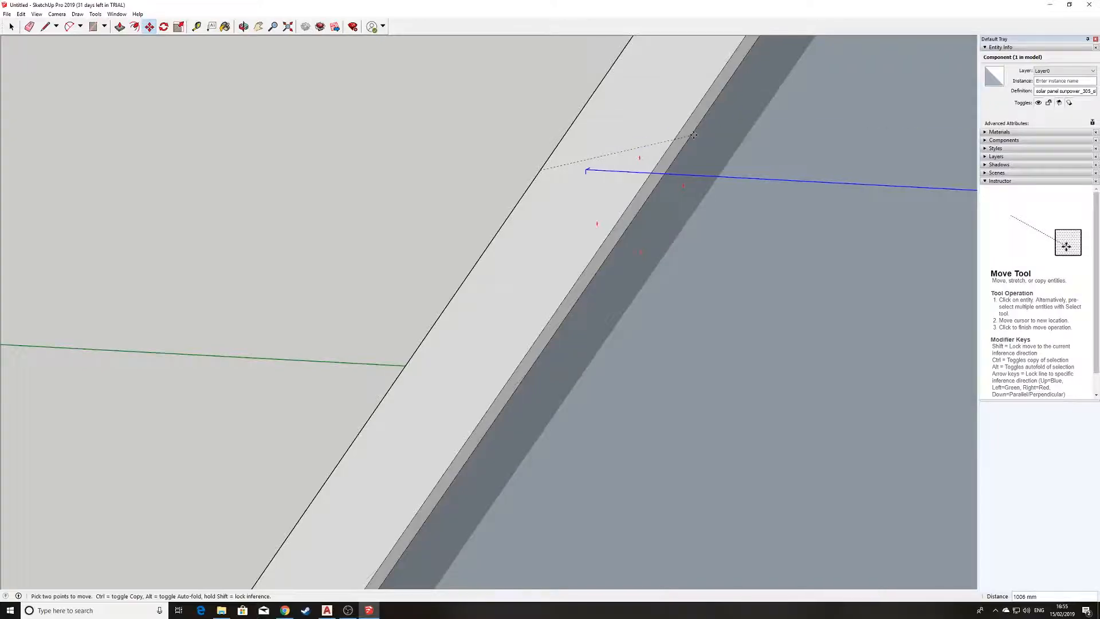
shift+middle_drag(704, 132, 373, 381)
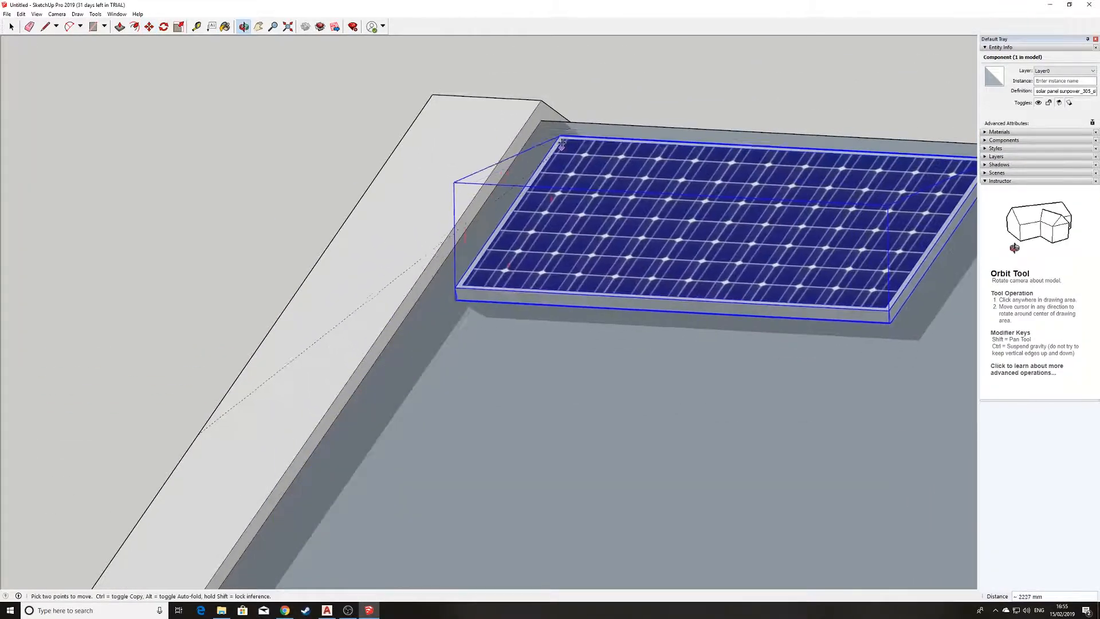
click(545, 119)
Move the solar panel along the ridge away from the front gable, plus about 867 mm down the slope perpendicular to the ridge.
middle_drag(521, 145, 7, 216)
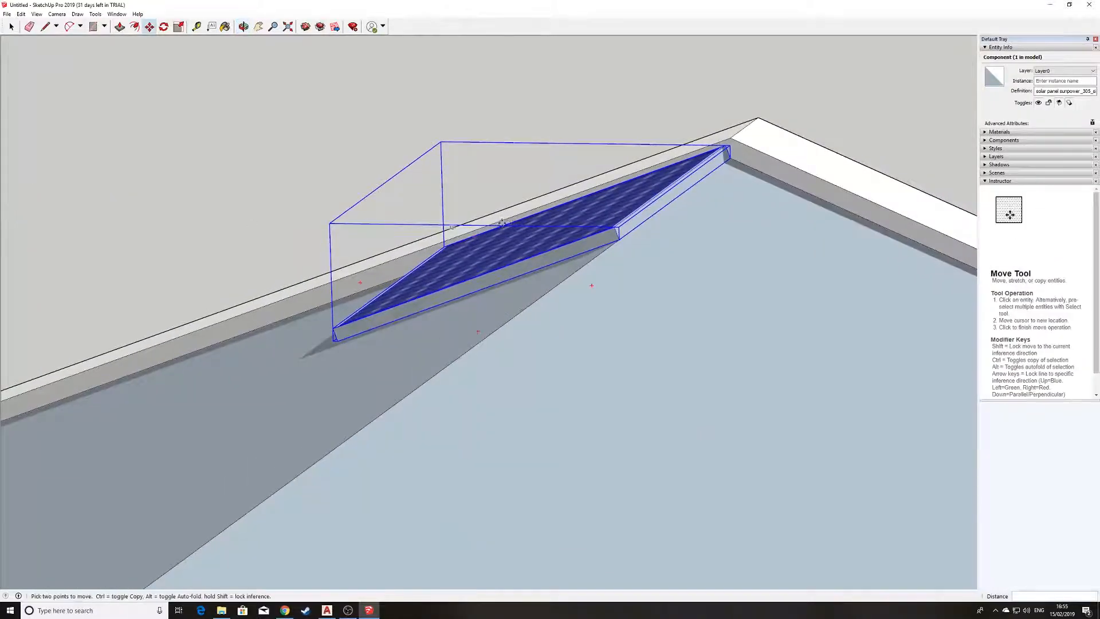
scroll(630, 242, down, 2)
click(617, 237)
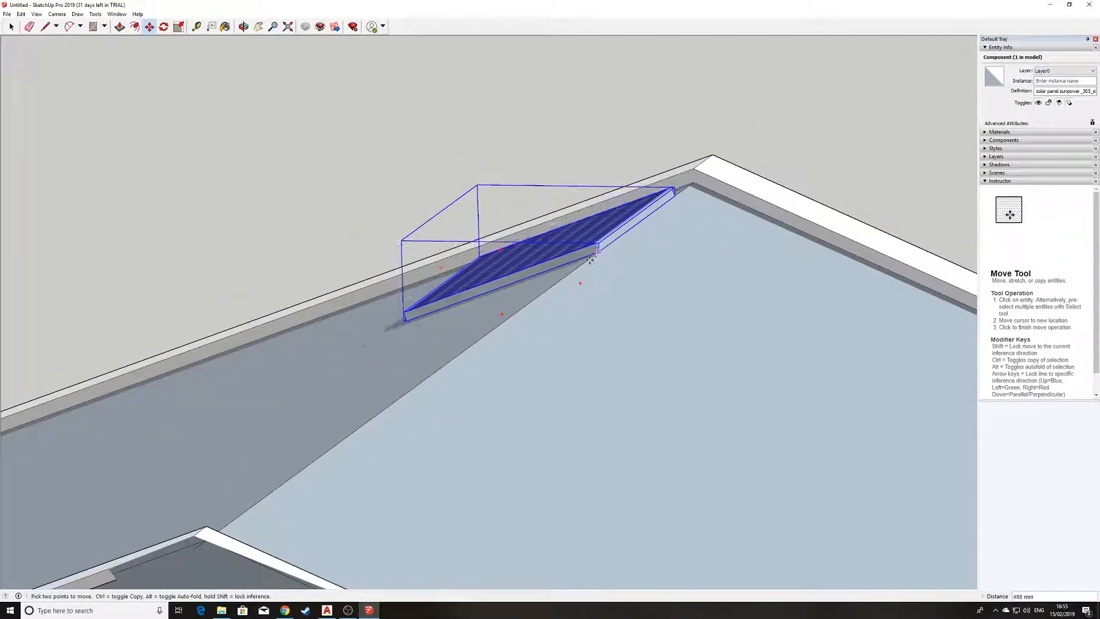
click(495, 325)
middle_drag(413, 315, 675, 441)
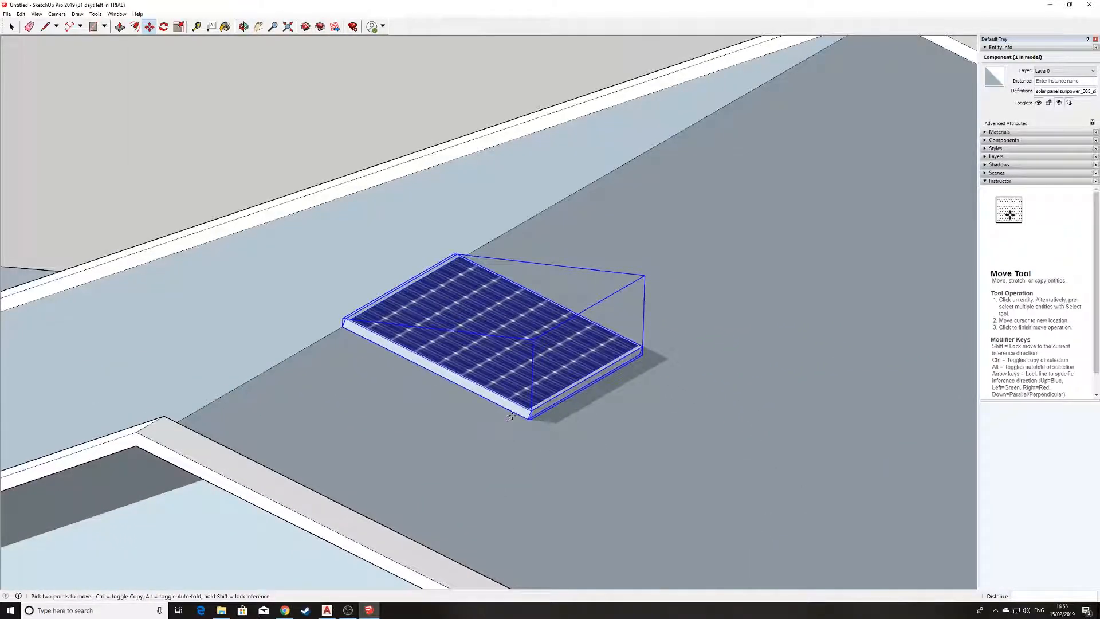
click(528, 421)
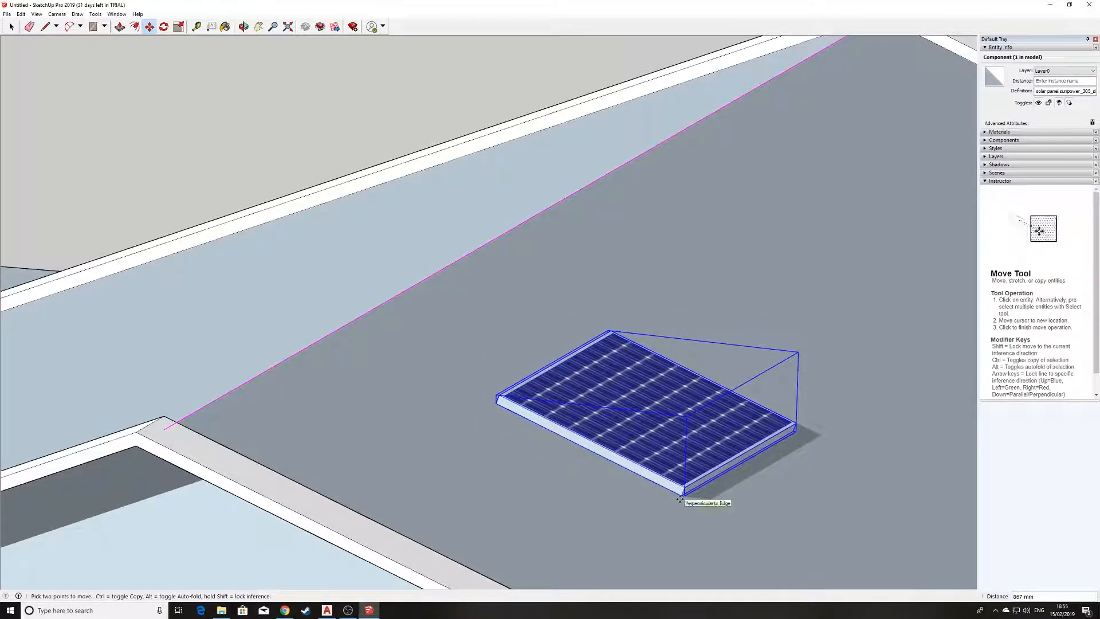
click(680, 499)
Examine the solar panel's seating on the roof slope and its position relative to the whole house.
middle_drag(680, 498, 338, 384)
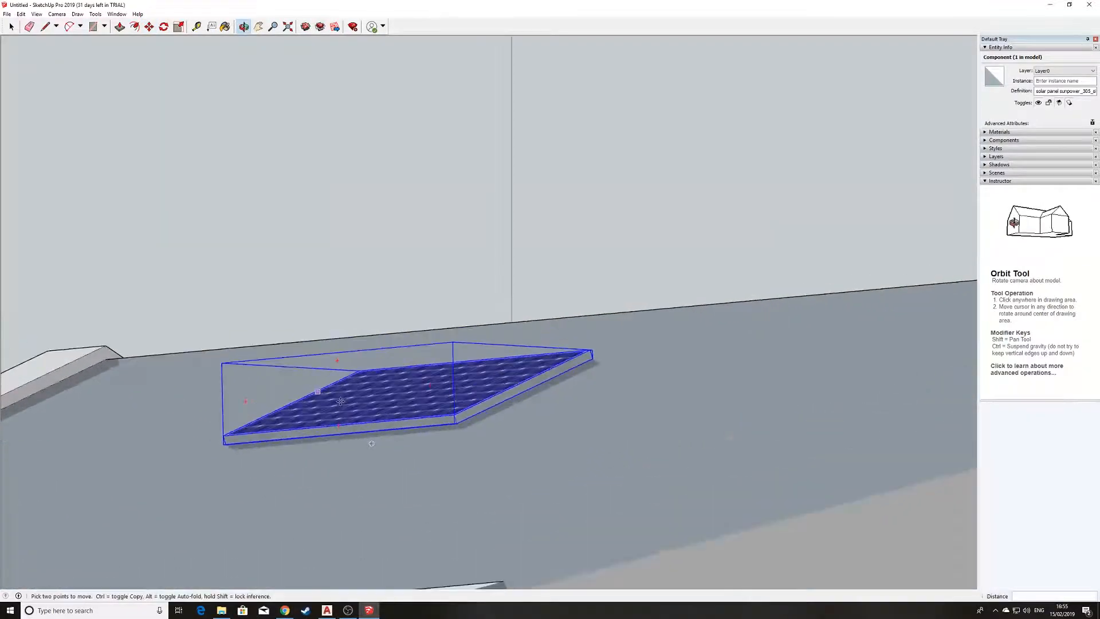
scroll(398, 408, down, 4)
middle_drag(397, 408, 673, 302)
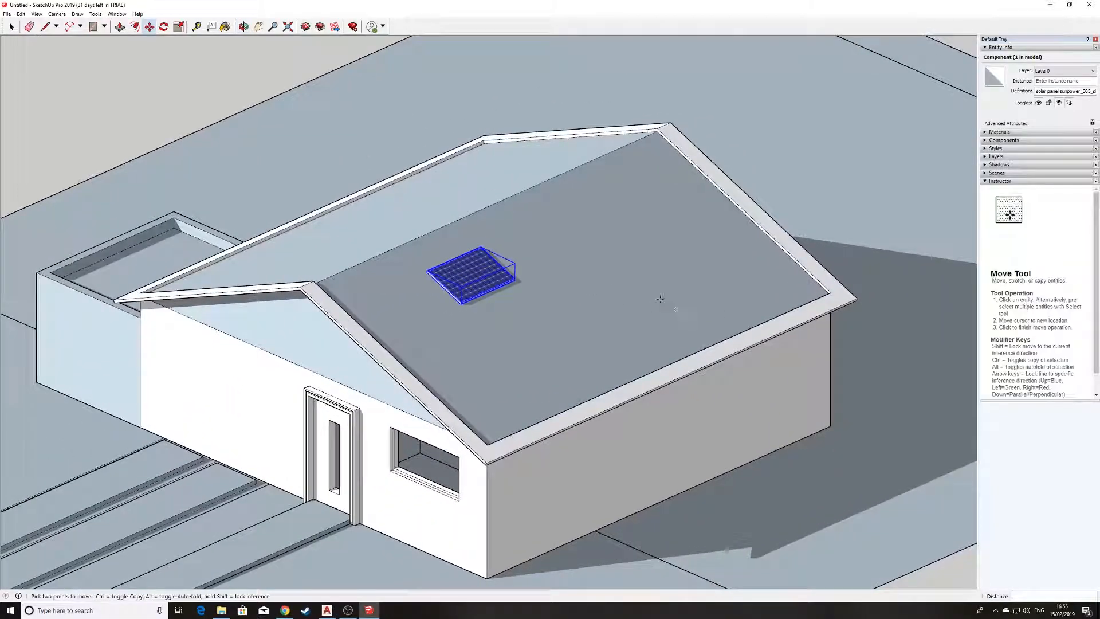
scroll(404, 289, up, 3)
scroll(404, 289, up, 1)
scroll(646, 256, down, 3)
middle_drag(646, 256, 634, 181)
scroll(553, 249, up, 2)
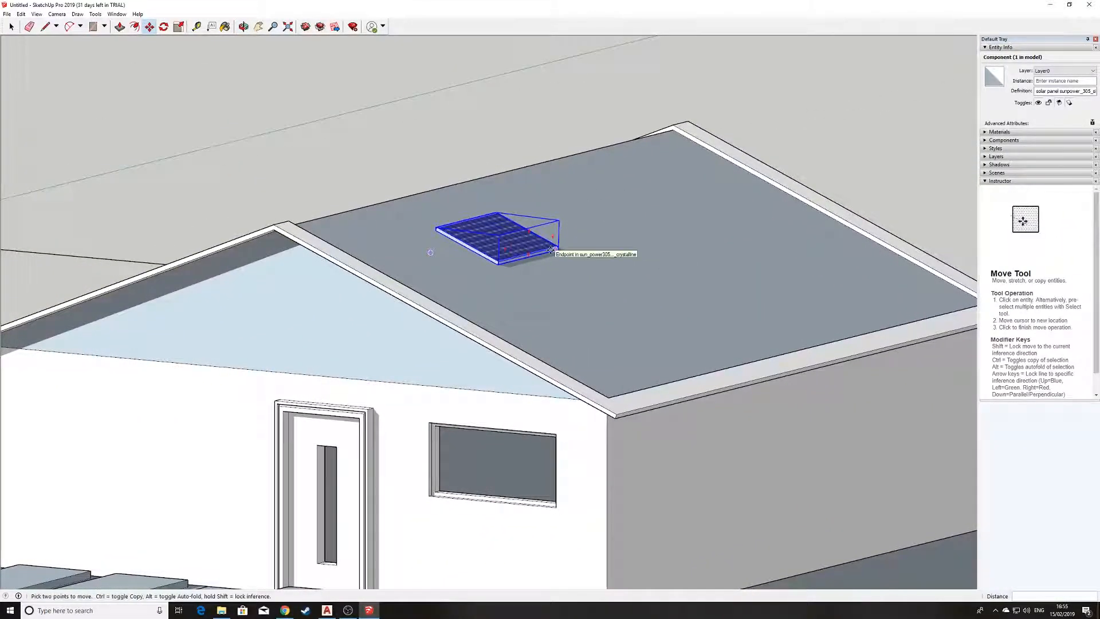
scroll(552, 250, down, 3)
middle_drag(552, 249, 576, 352)
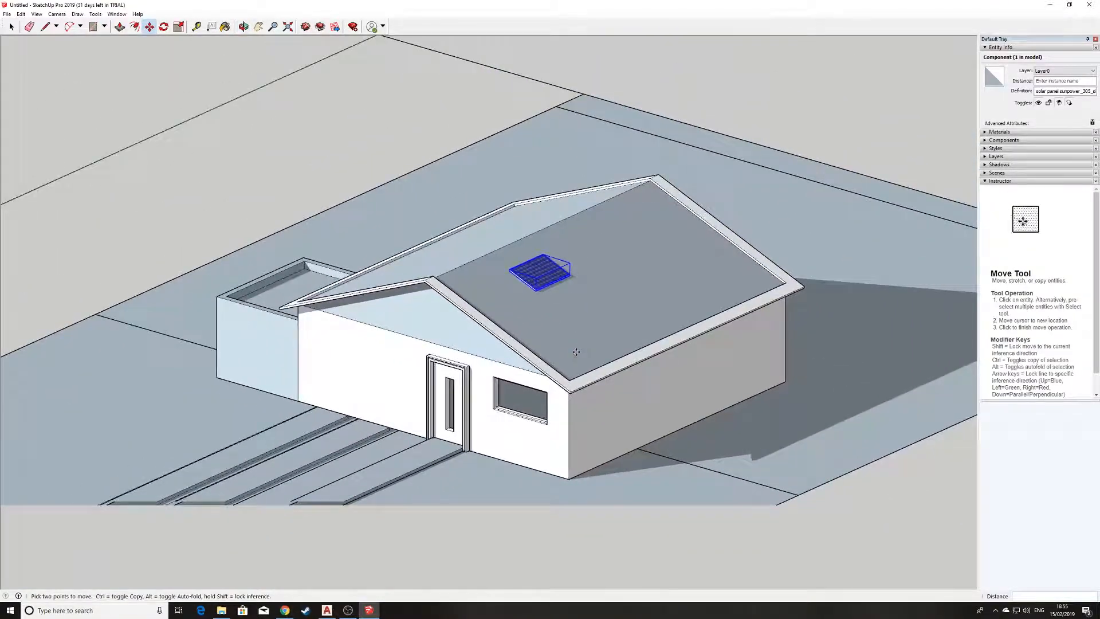
scroll(577, 352, down, 2)
scroll(682, 452, up, 2)
scroll(683, 444, down, 2)
scroll(739, 458, up, 1)
scroll(737, 449, up, 2)
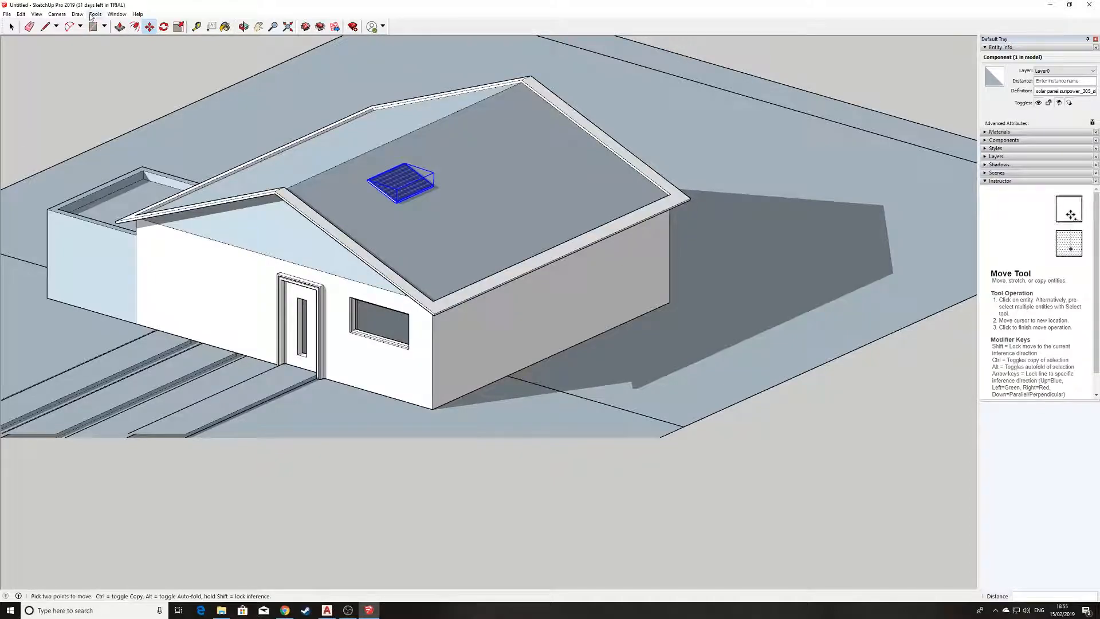
Search 3D Warehouse for "fence".
click(310, 27)
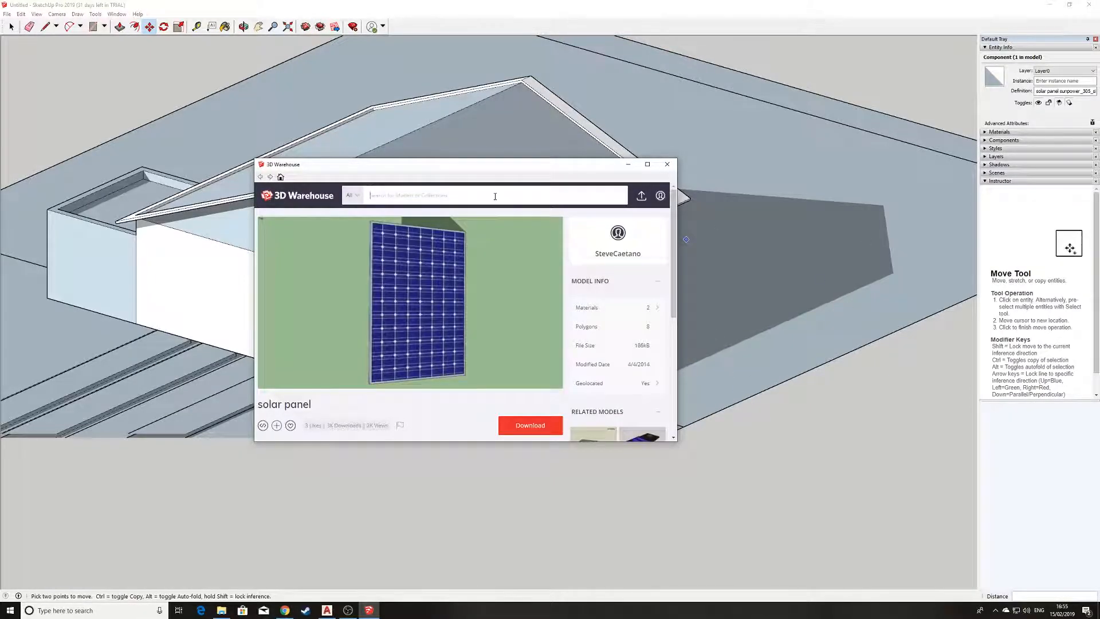
text(fence)
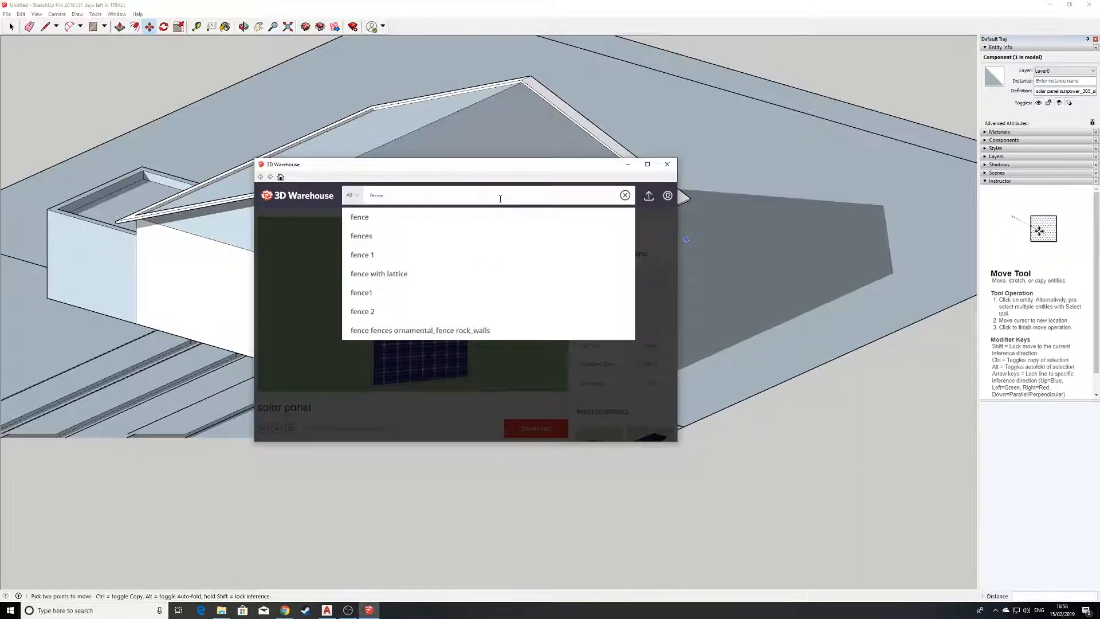
key(Return)
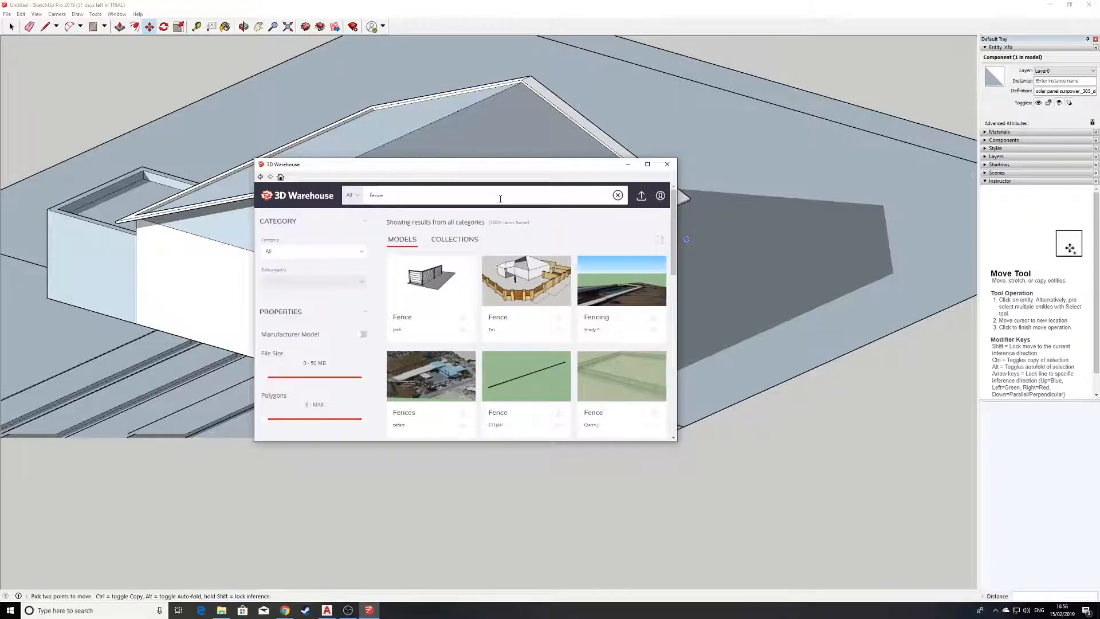
Find the wooden Fence model with the curved top between two posts and load it directly into the SketchUp model.
scroll(544, 303, down, 10)
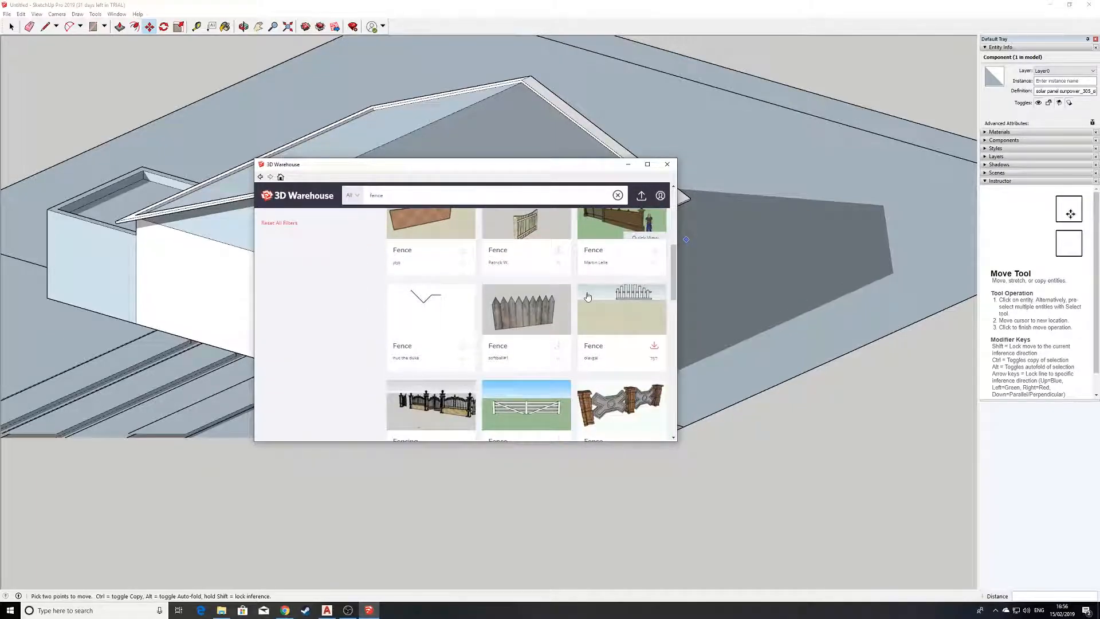
scroll(575, 303, down, 10)
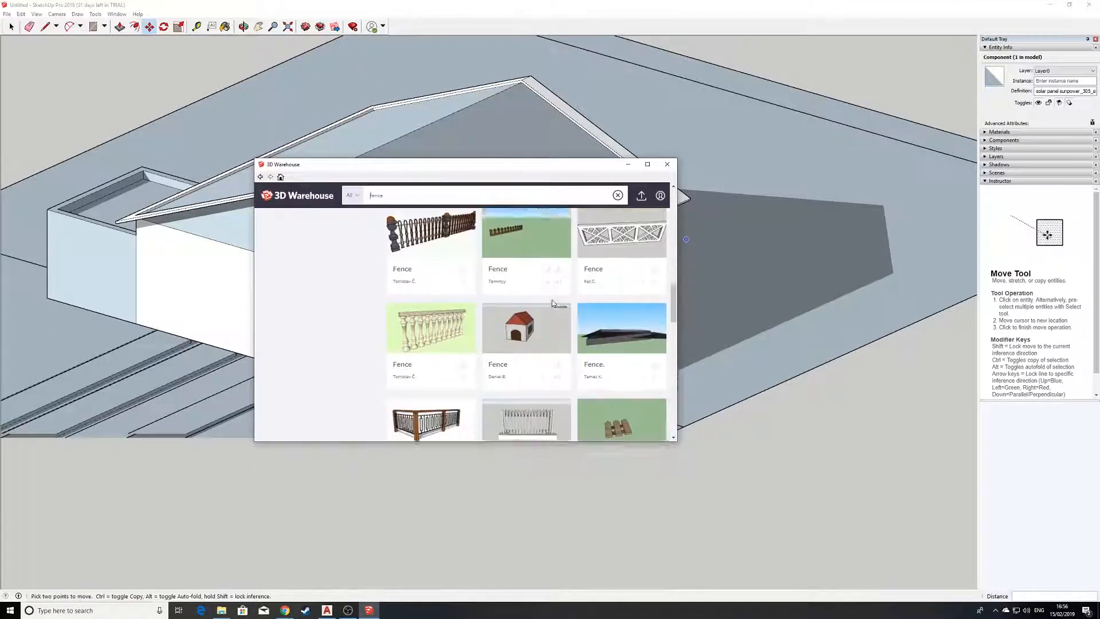
scroll(553, 304, down, 10)
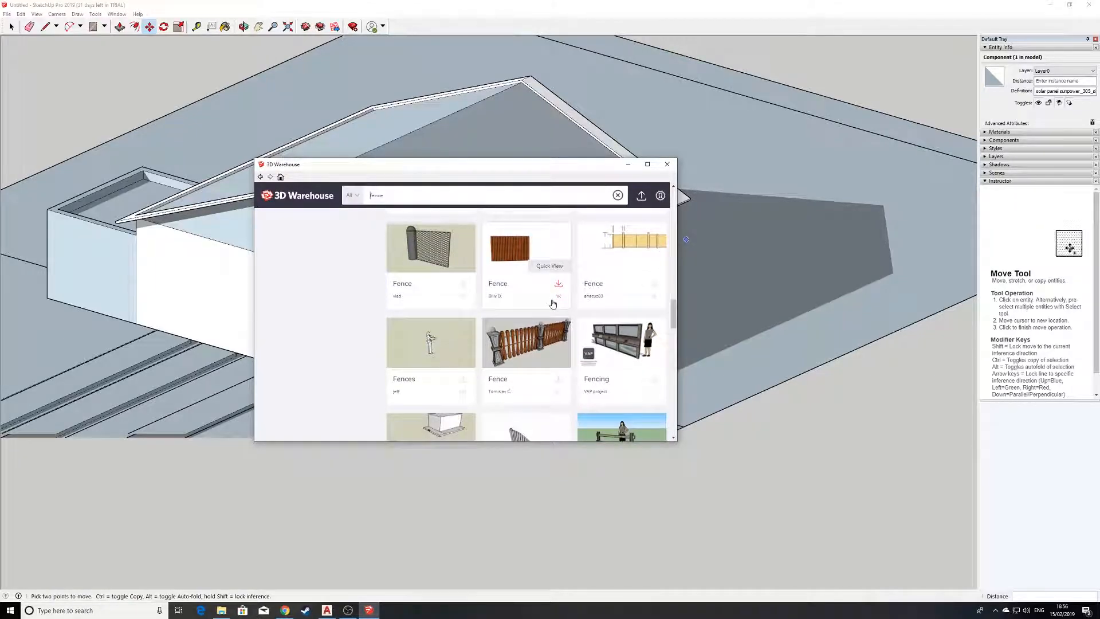
scroll(553, 303, down, 8)
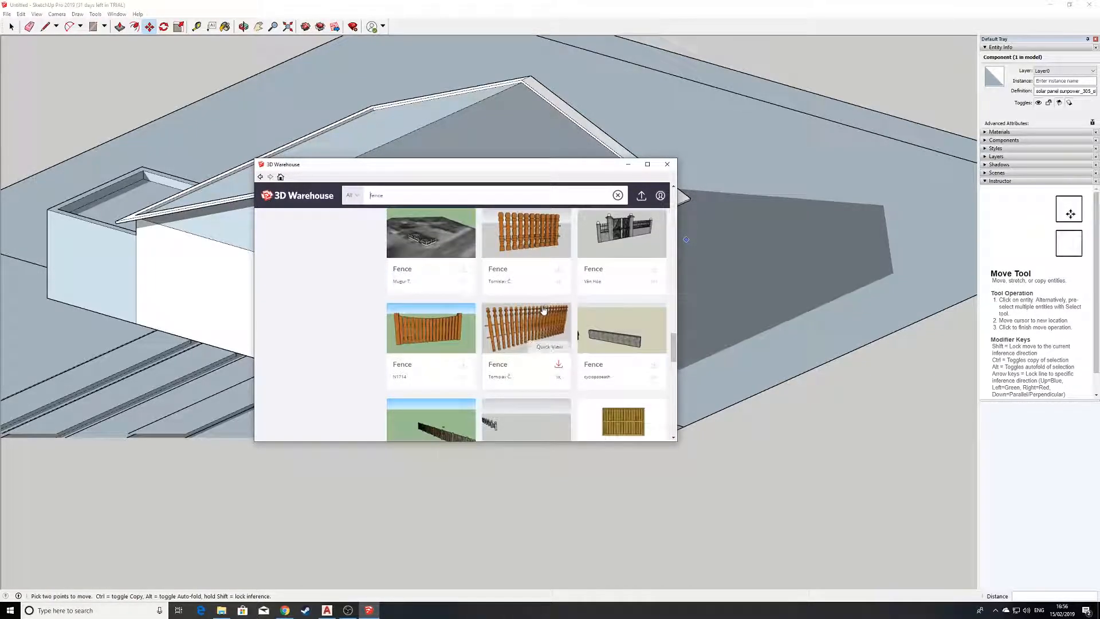
scroll(516, 304, up, 1)
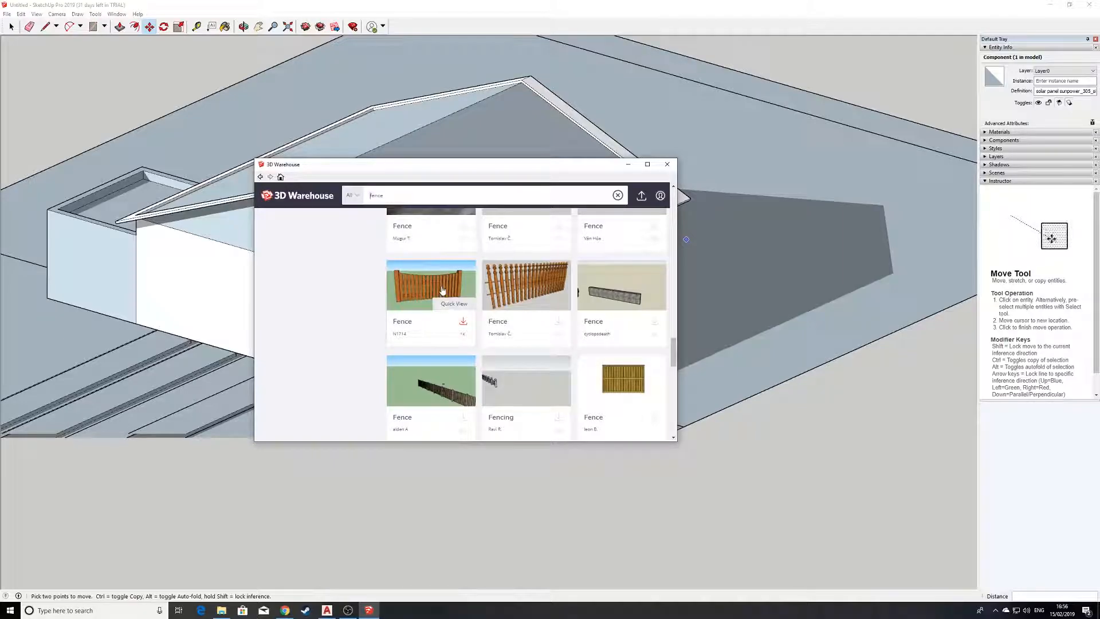
click(454, 287)
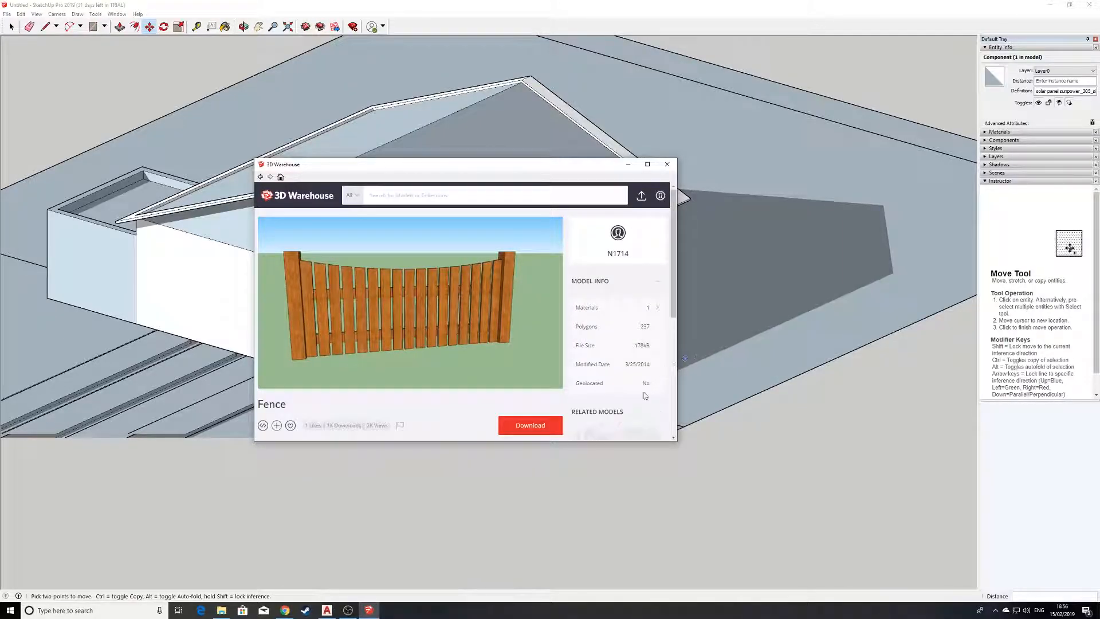
click(530, 426)
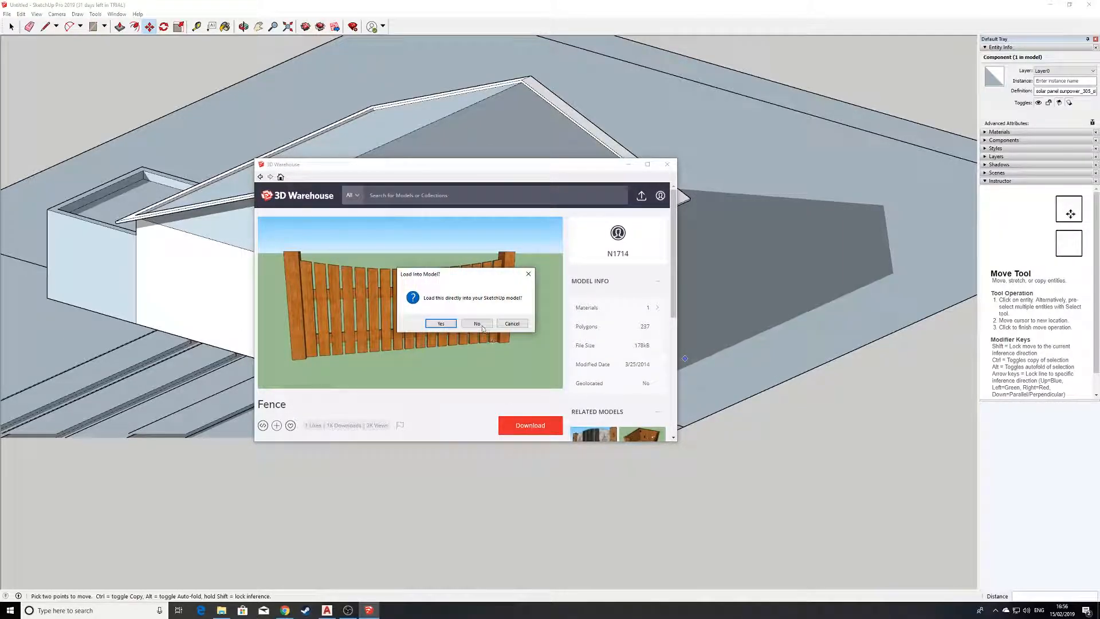
click(448, 326)
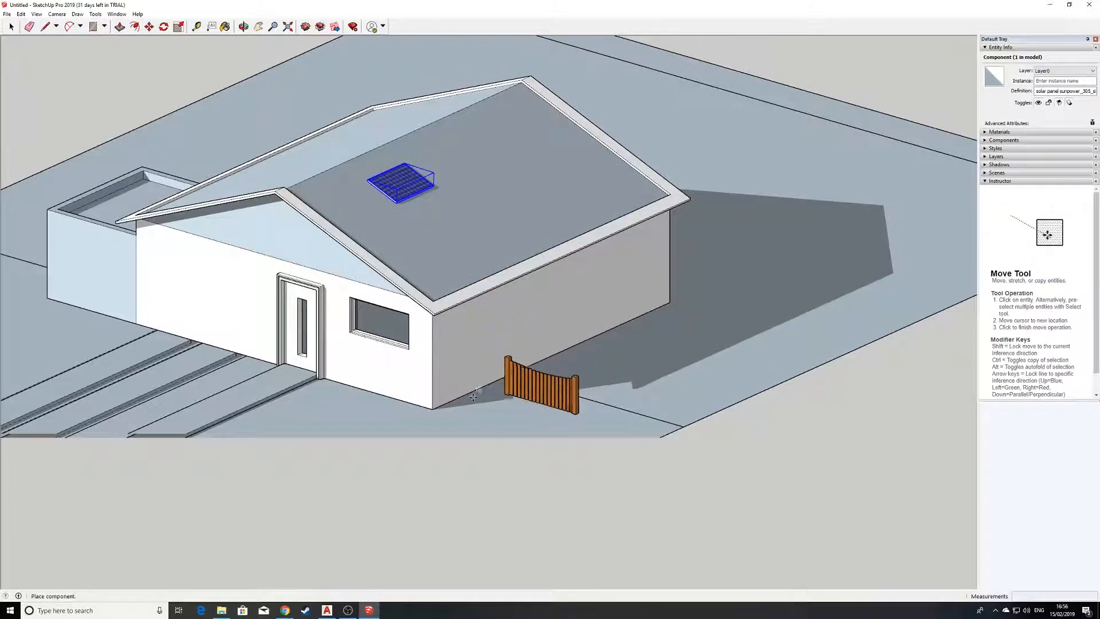
Place the imported fence component on the site line running out from the house's side wall.
scroll(488, 390, up, 3)
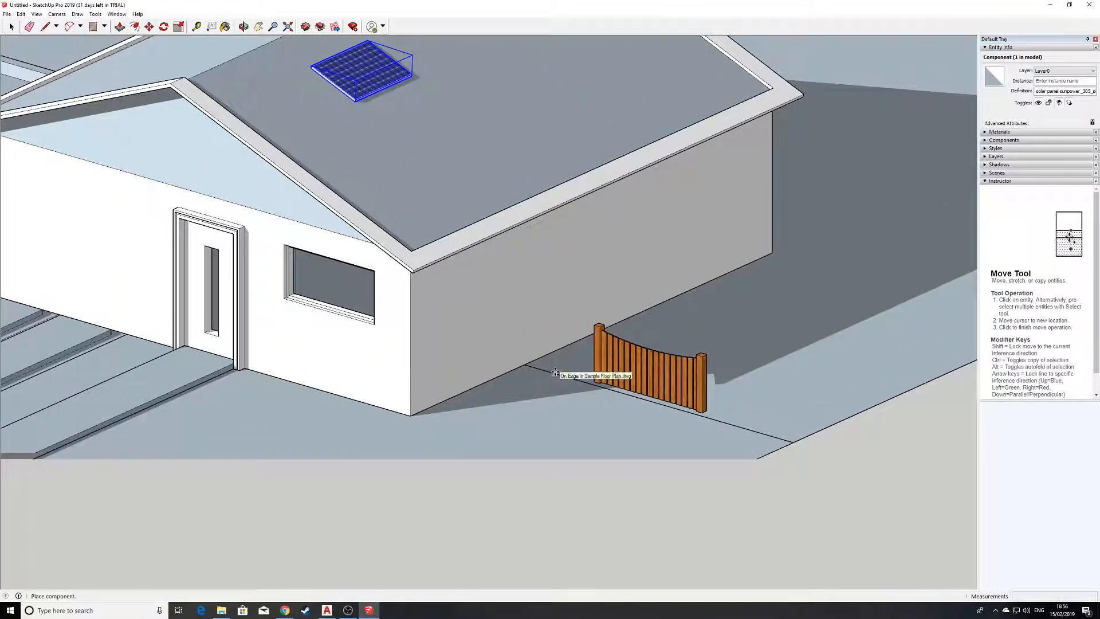
click(564, 375)
middle_drag(564, 375, 508, 342)
key(m)
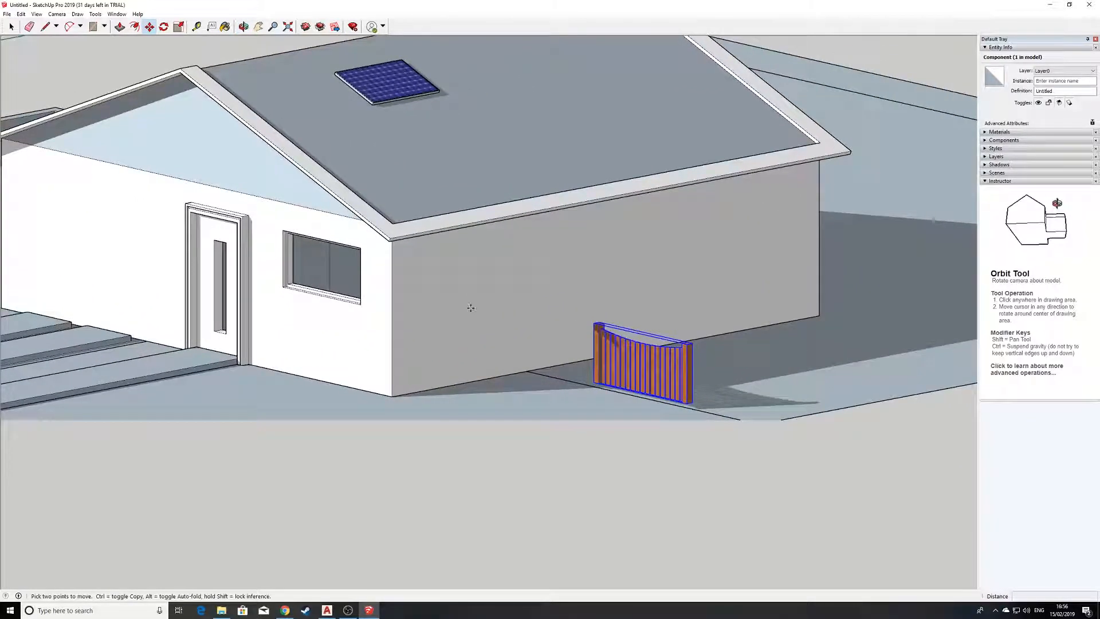
middle_drag(625, 410, 496, 386)
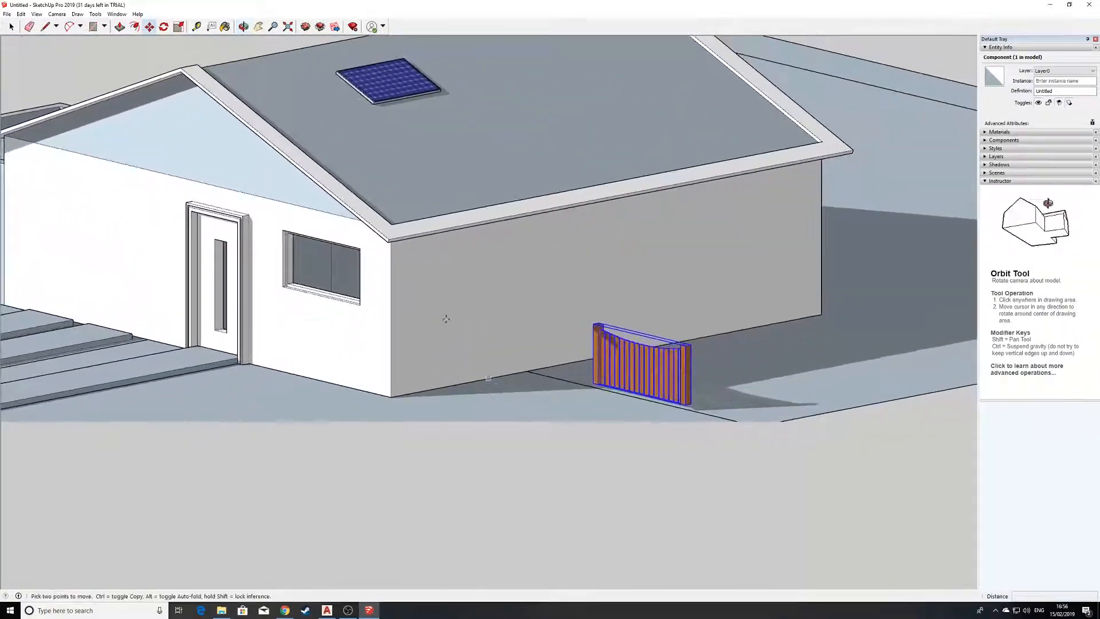
Switch the camera from parallel projection to Perspective.
click(64, 15)
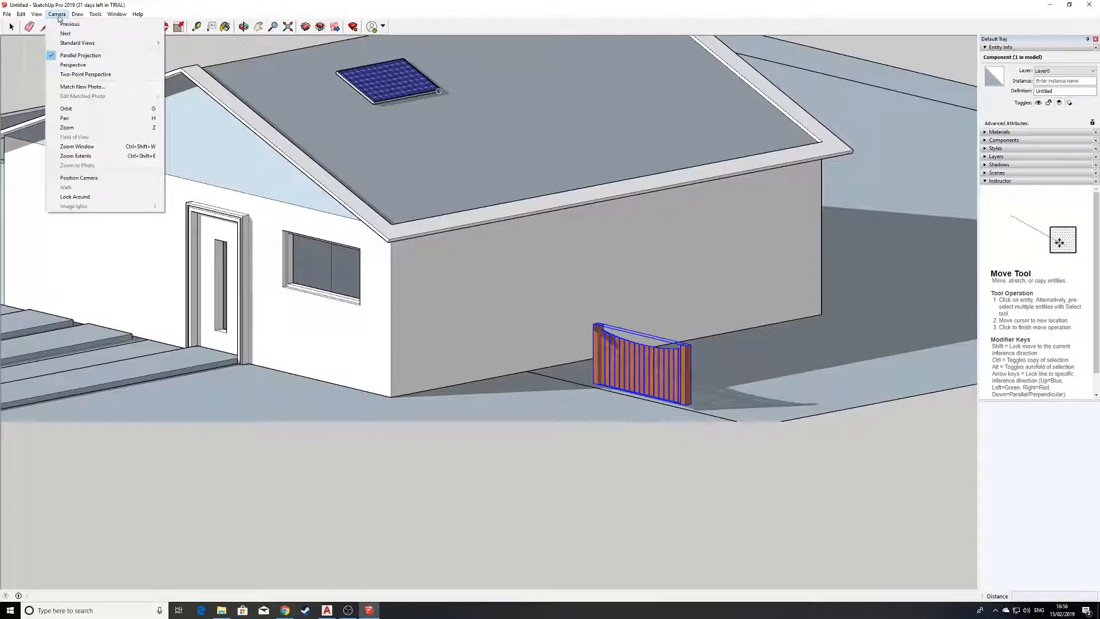
mouse_move(35, 15)
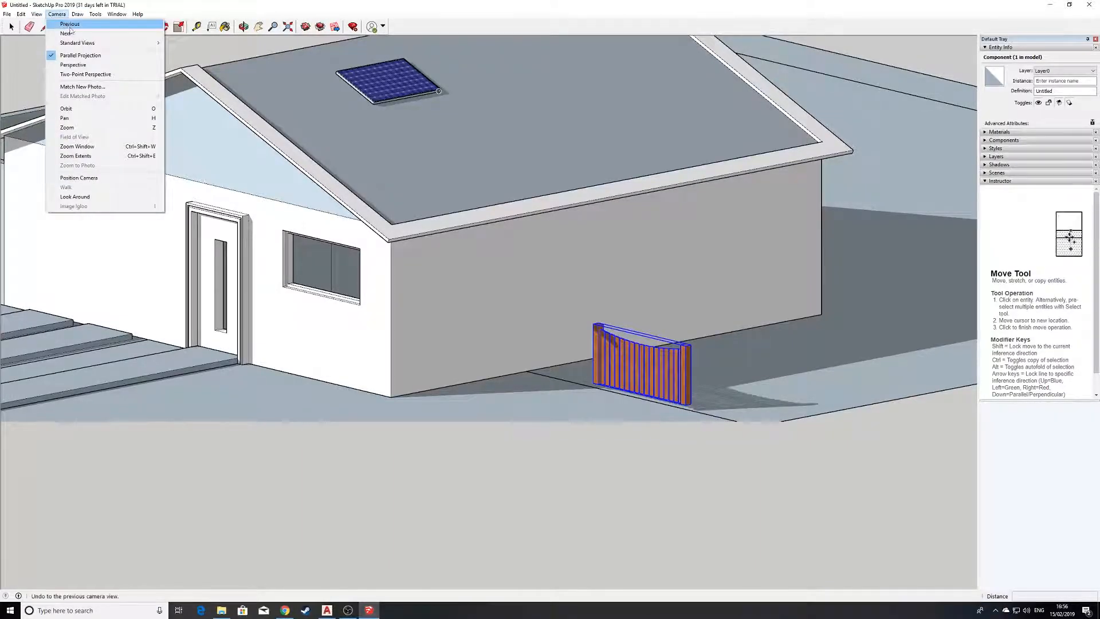
click(91, 64)
scroll(596, 384, down, 8)
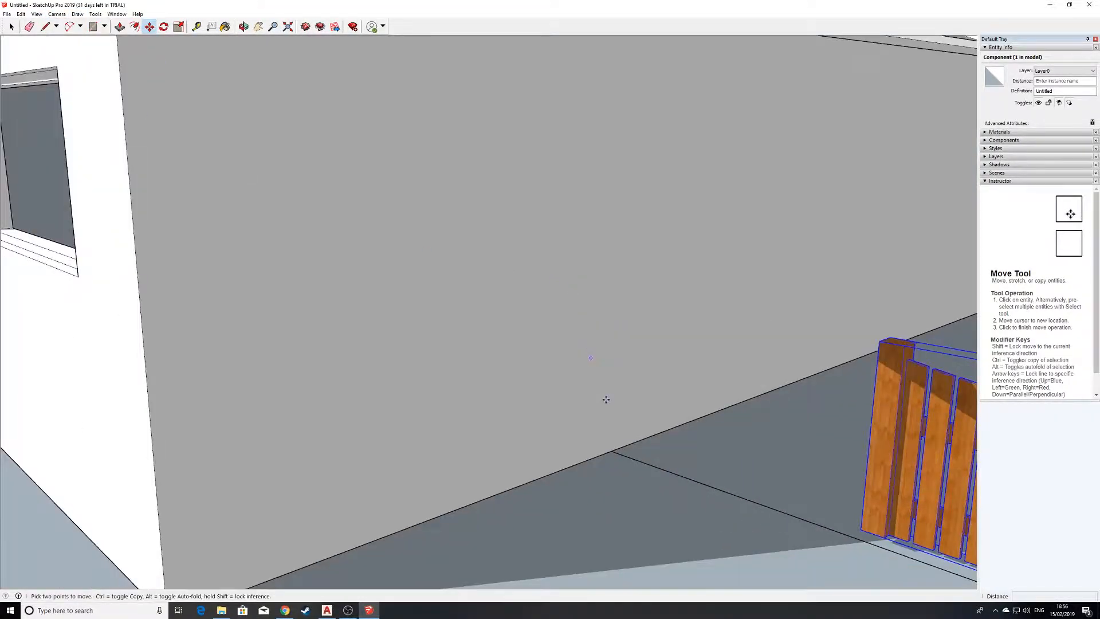
Scale the fence vertically by about 2.42 to match the height of the front door frame's top corner.
middle_drag(626, 416, 792, 377)
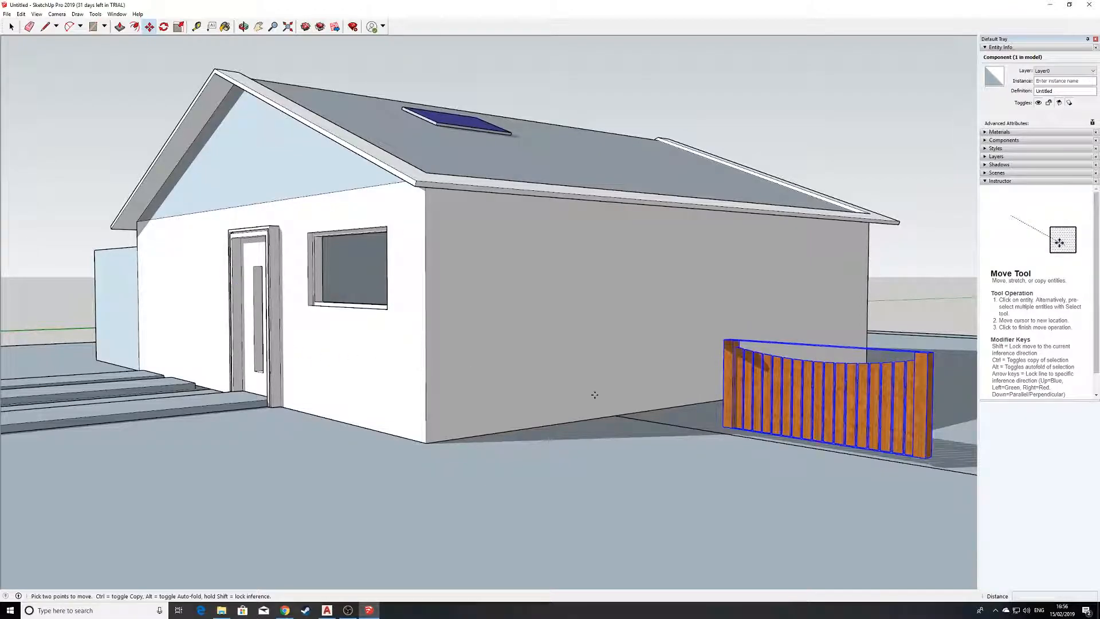
scroll(787, 434, up, 2)
shift+middle_drag(748, 410, 551, 367)
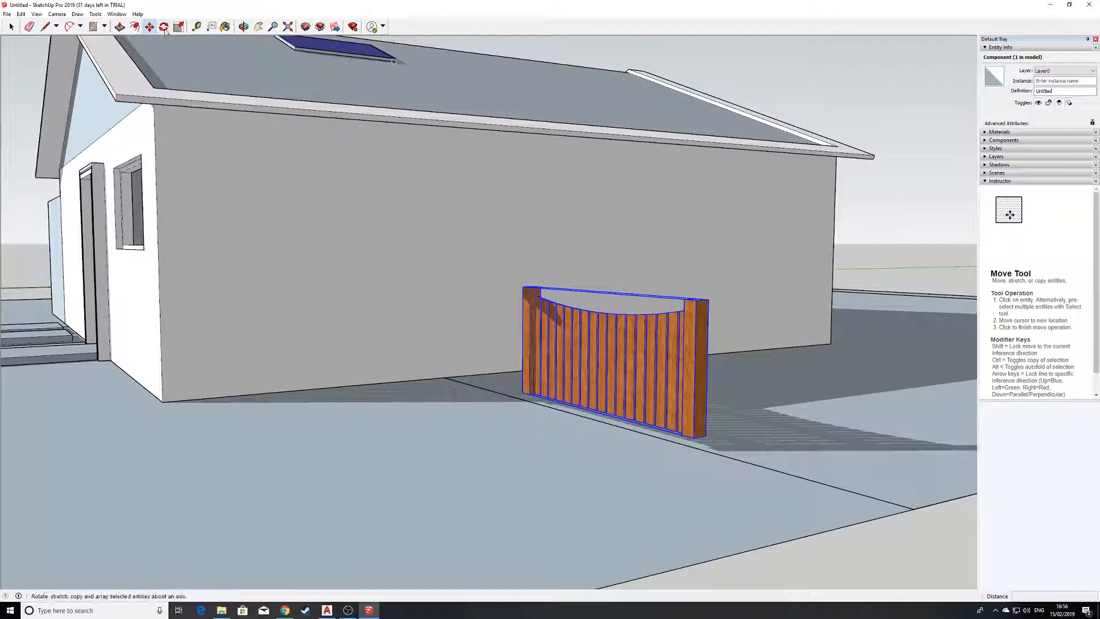
click(179, 26)
middle_drag(625, 294, 601, 441)
scroll(600, 465, up, 3)
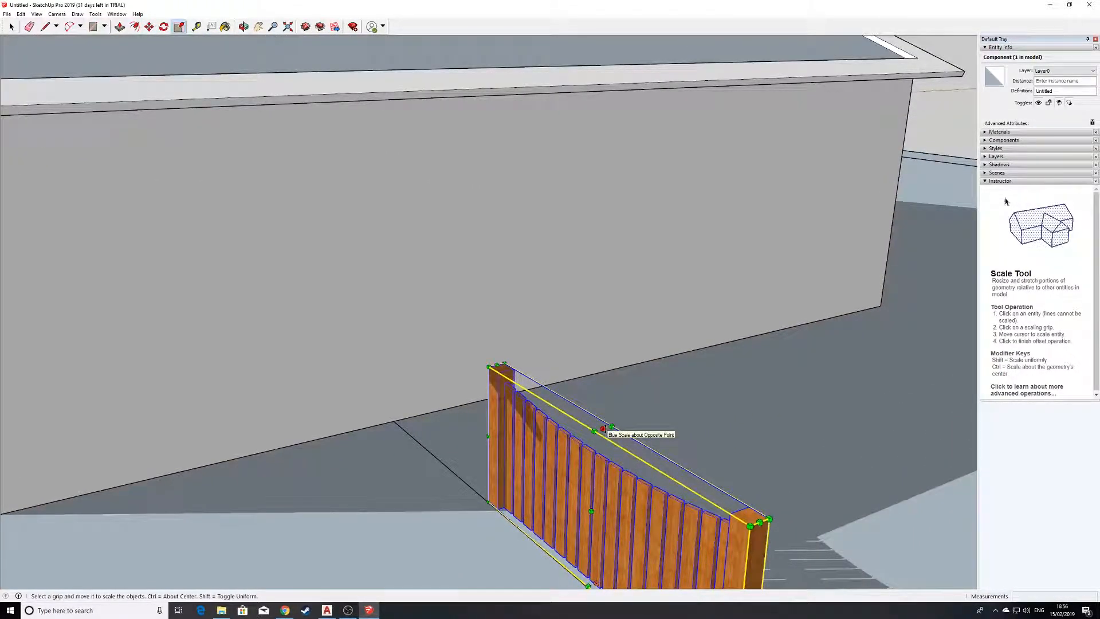
click(603, 429)
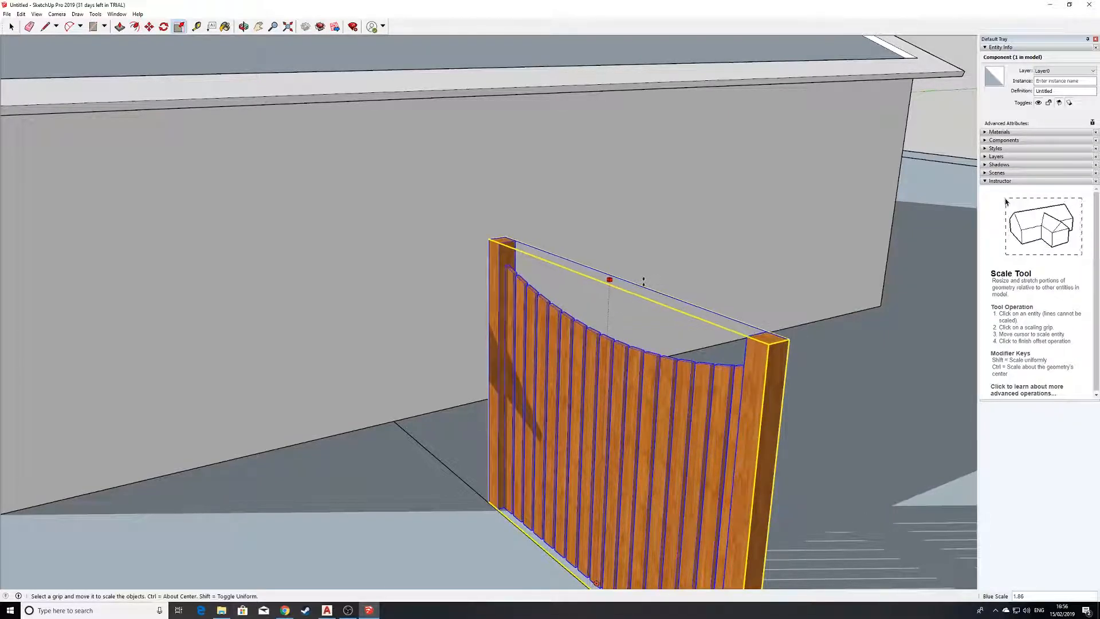
scroll(638, 260, down, 3)
middle_drag(638, 260, 579, 204)
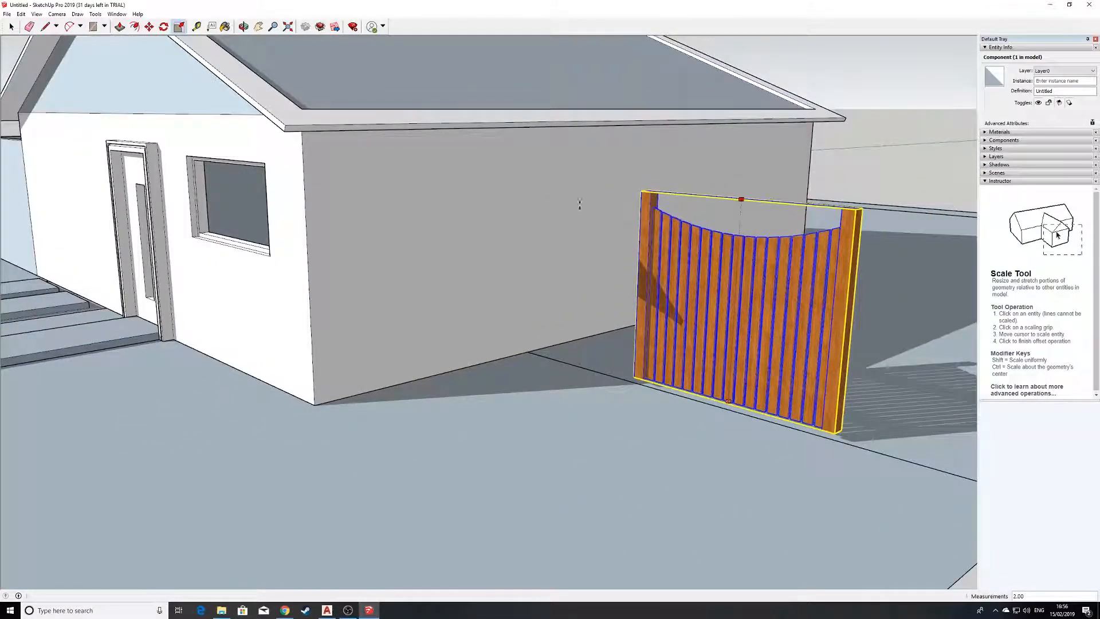
click(156, 143)
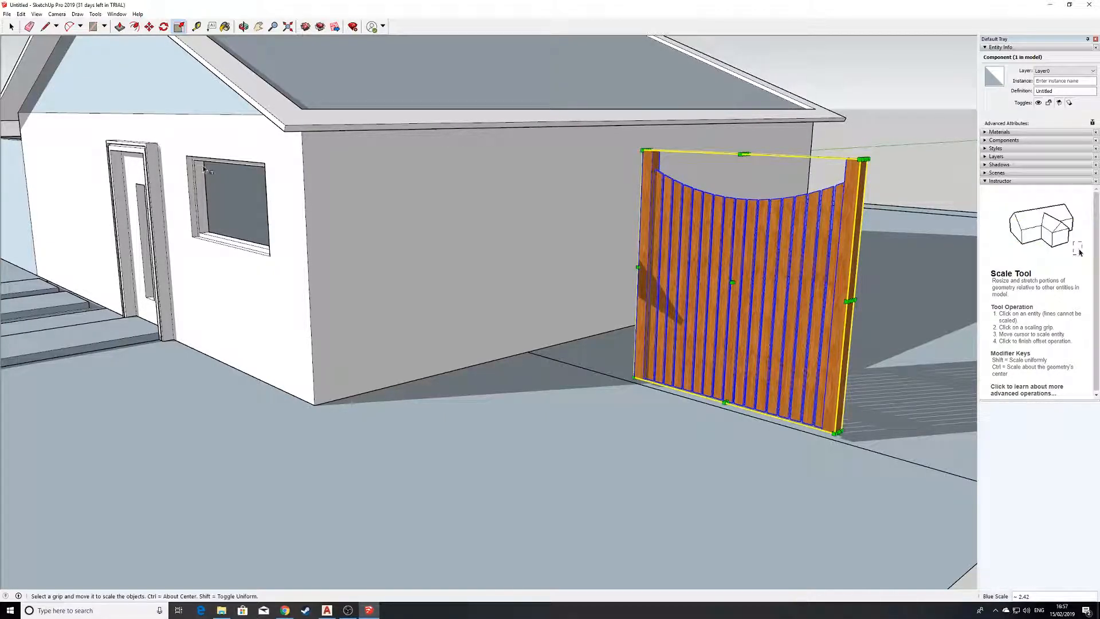
Move the fence by its bottom post corner to the point where the site line meets the house's side wall.
middle_drag(608, 277, 538, 283)
scroll(538, 283, up, 3)
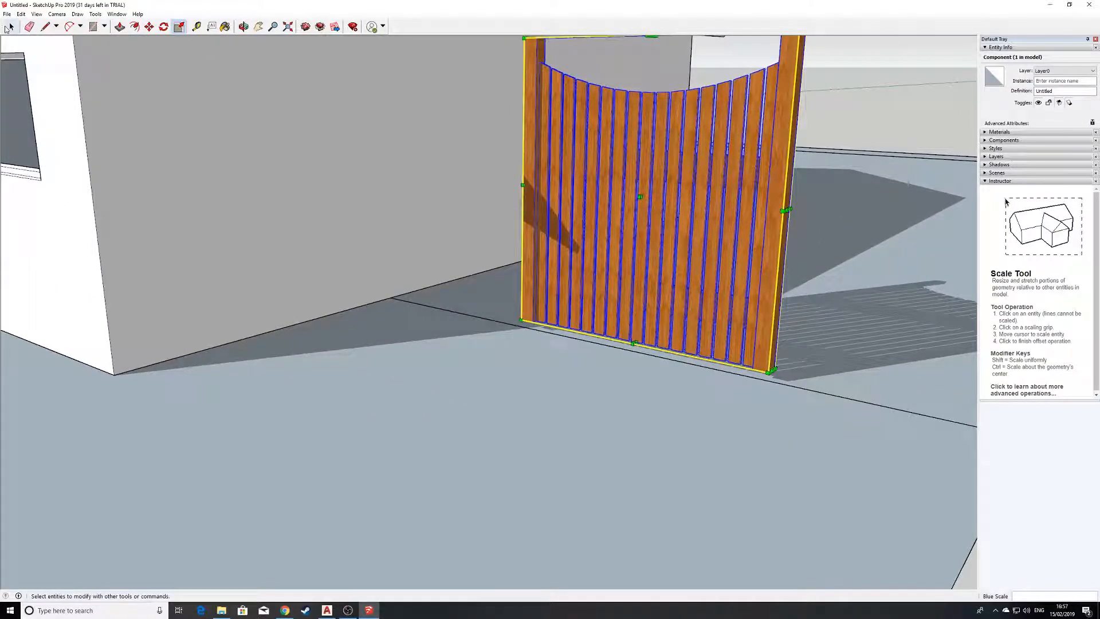
click(10, 27)
click(150, 29)
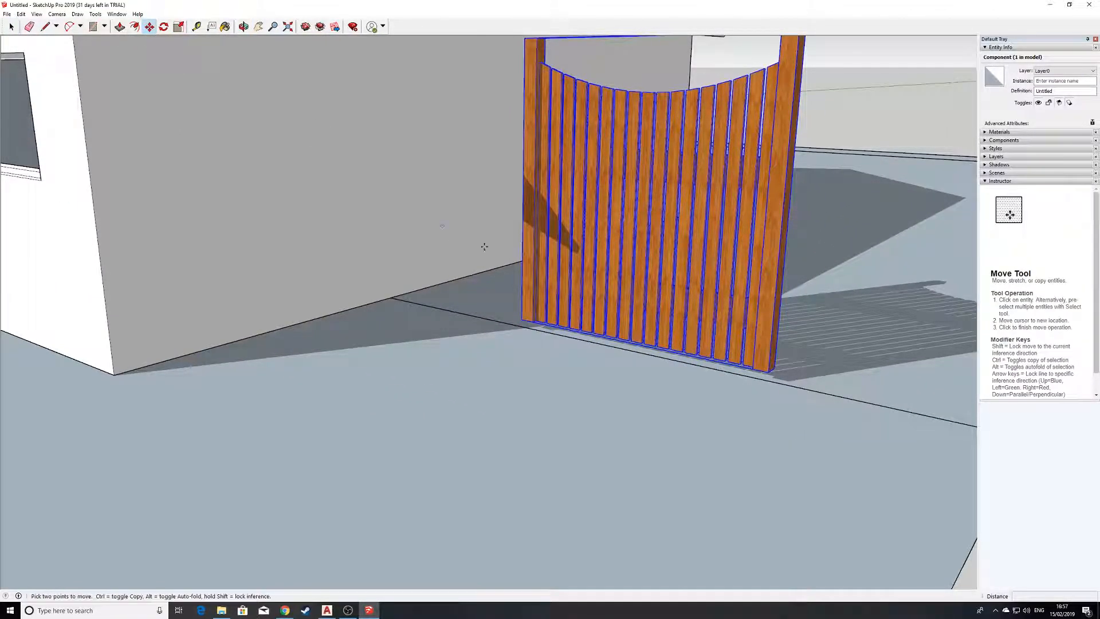
scroll(525, 312, up, 4)
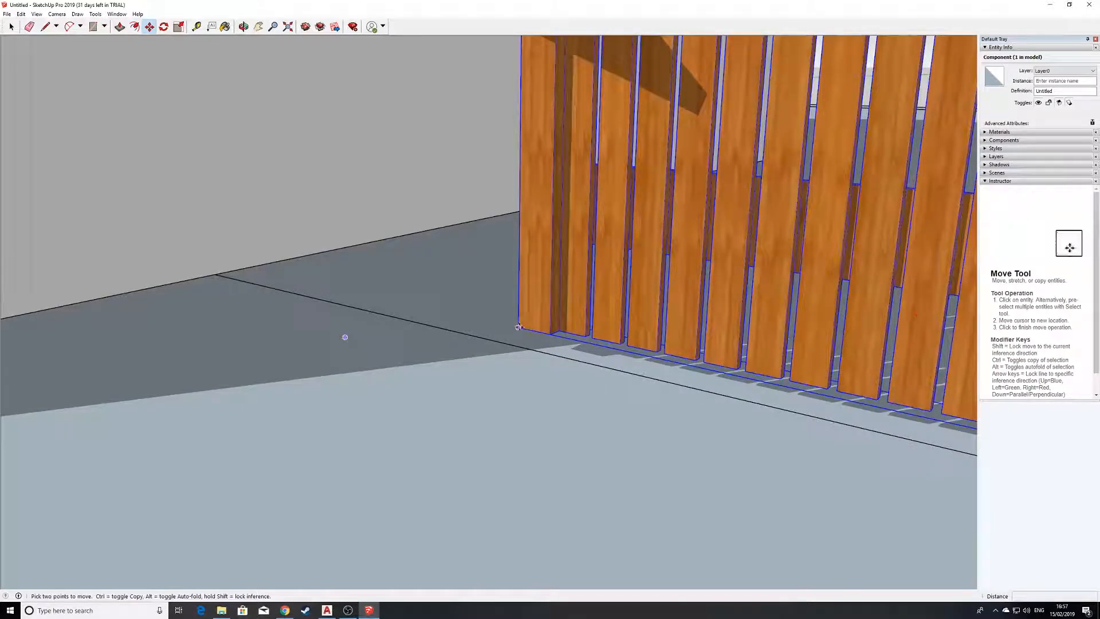
click(520, 327)
click(214, 275)
Copy the fence panel along the site line so that the copy starts at the far post of the original.
scroll(573, 333, down, 6)
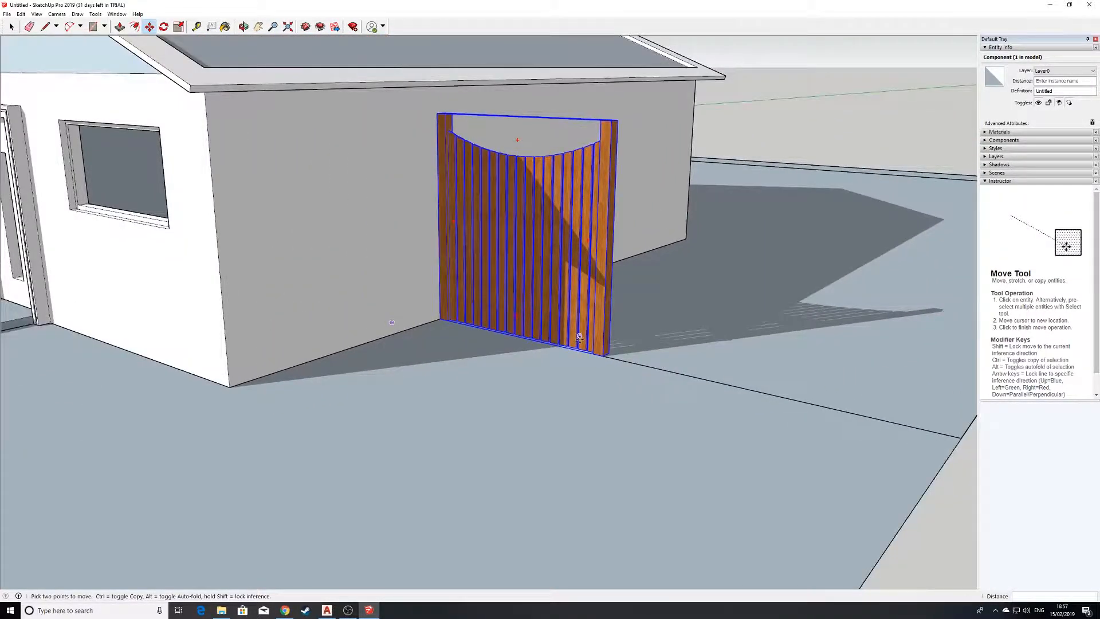
middle_drag(580, 339, 488, 313)
scroll(536, 371, down, 3)
scroll(439, 335, up, 4)
scroll(489, 310, up, 3)
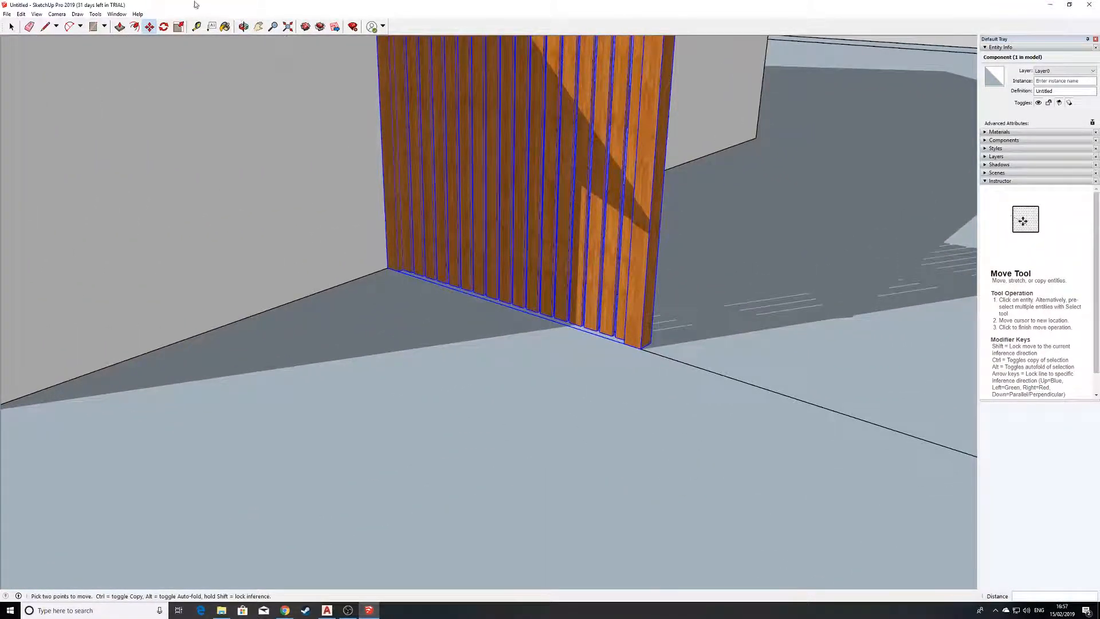
scroll(607, 317, down, 7)
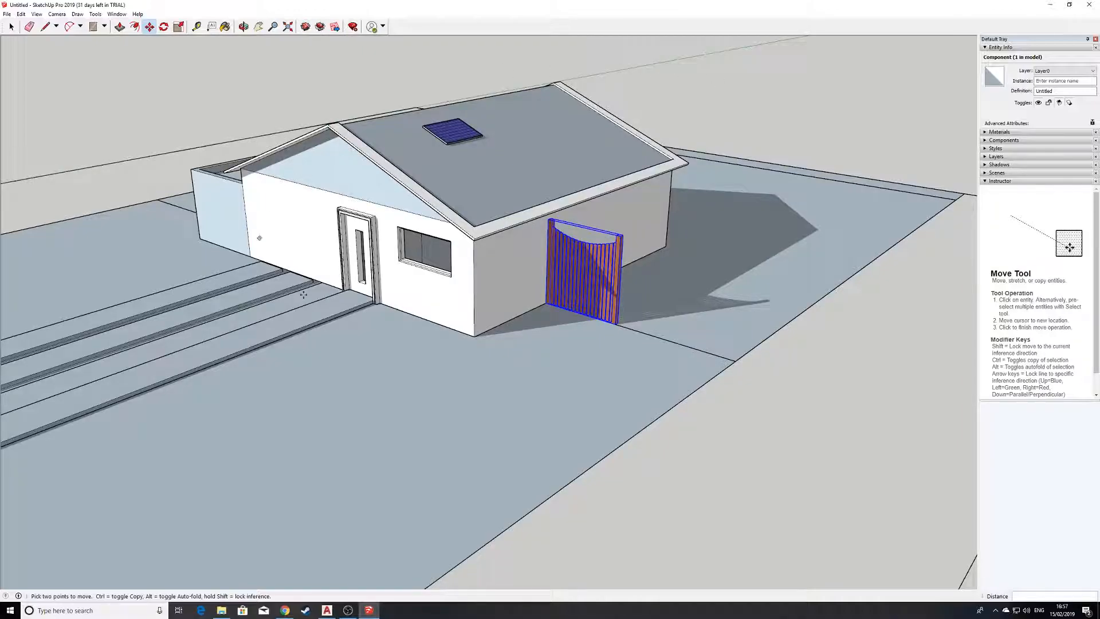
scroll(344, 278, up, 7)
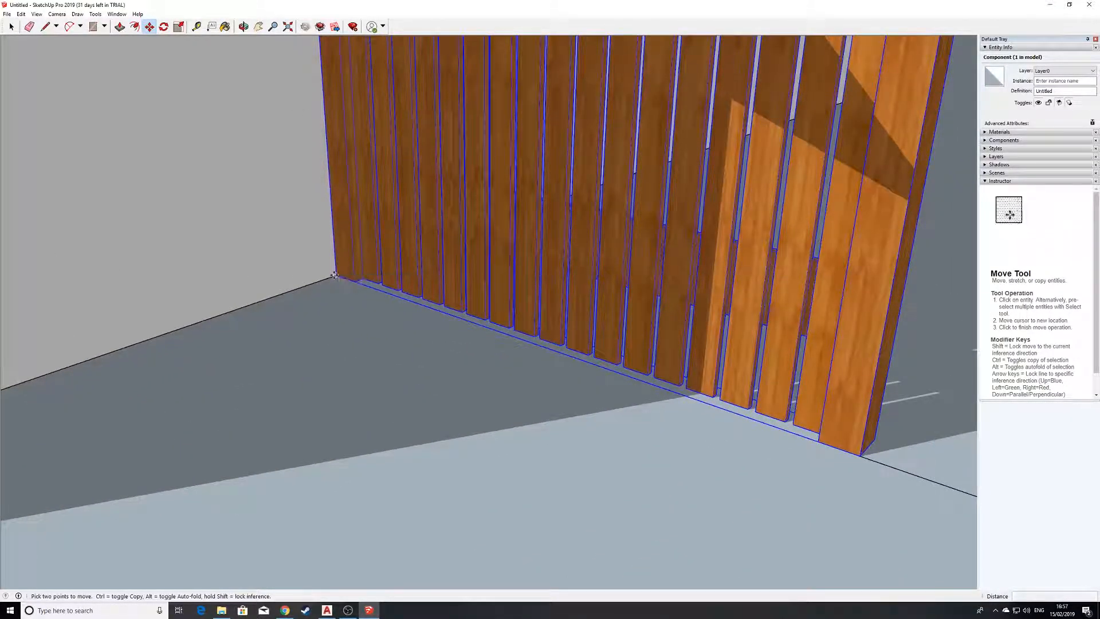
click(335, 275)
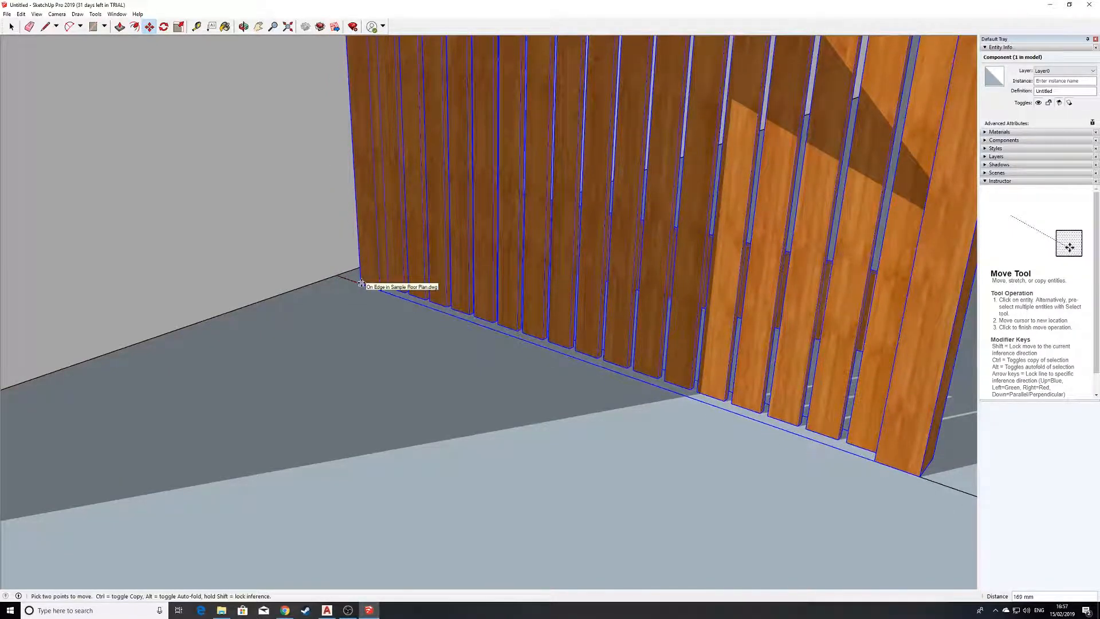
key(ctrl)
scroll(630, 394, down, 1)
scroll(630, 394, up, 5)
scroll(690, 396, down, 1)
click(690, 396)
Examine how the two fence panels sit between the house wall and the site boundary, and their relation to the whole plot.
scroll(692, 373, down, 5)
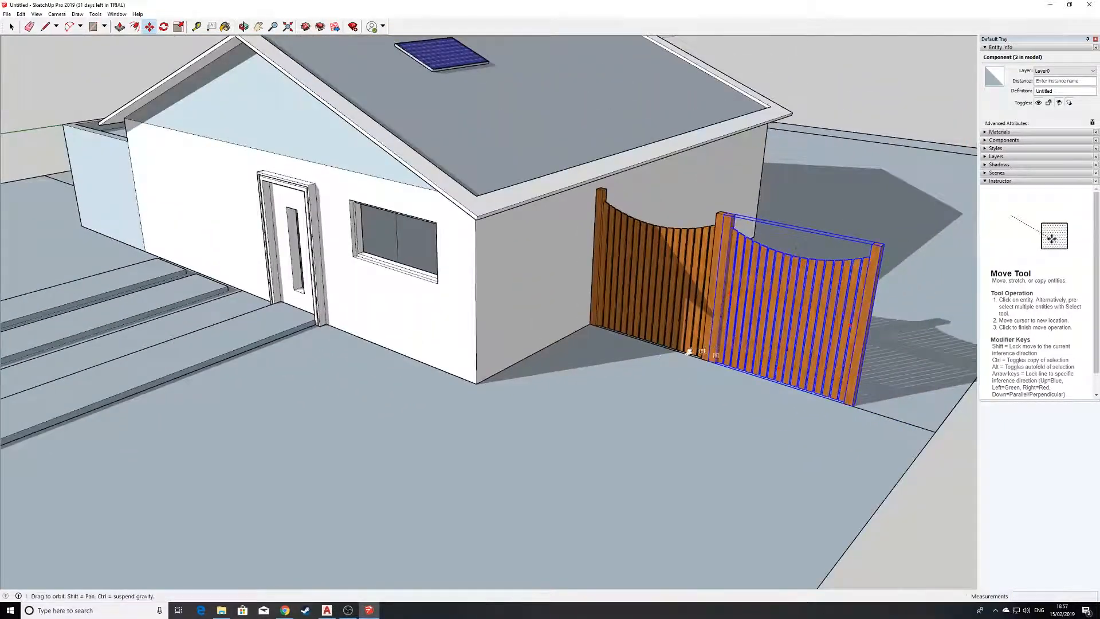
middle_drag(695, 350, 466, 315)
scroll(467, 315, up, 1)
scroll(447, 324, down, 5)
middle_drag(573, 321, 774, 299)
scroll(507, 295, up, 3)
shift+middle_drag(508, 295, 575, 344)
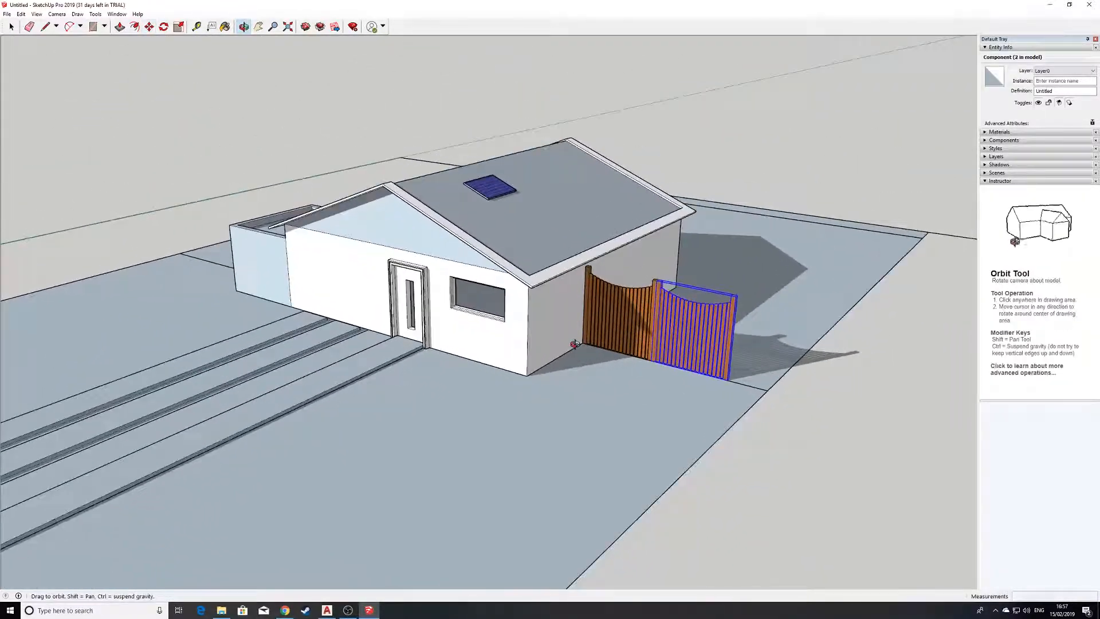
scroll(495, 288, up, 5)
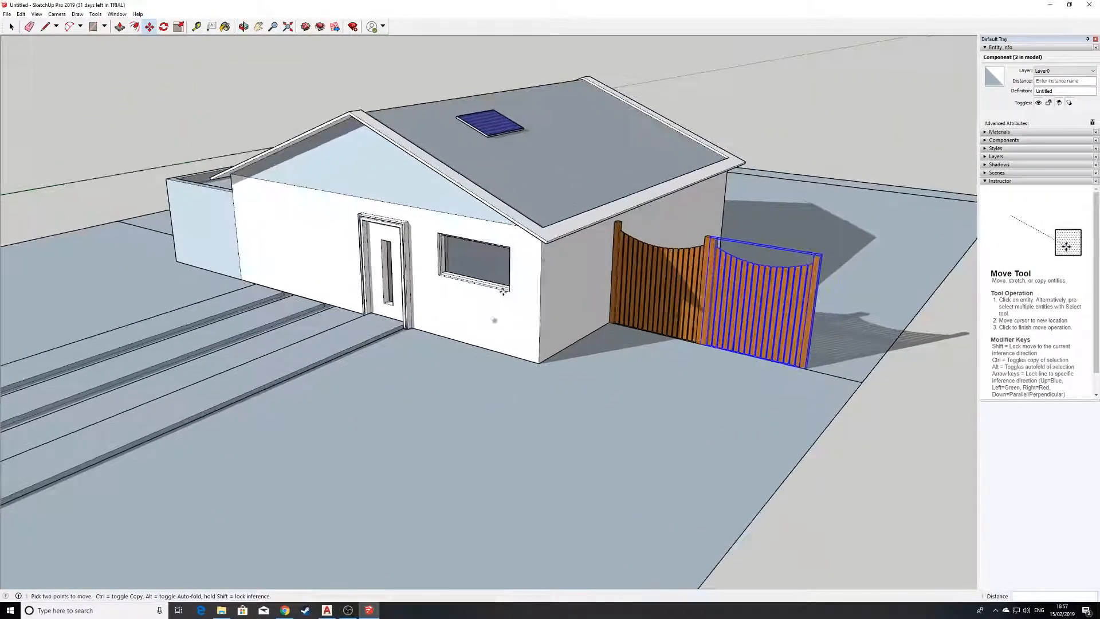
scroll(363, 347, down, 4)
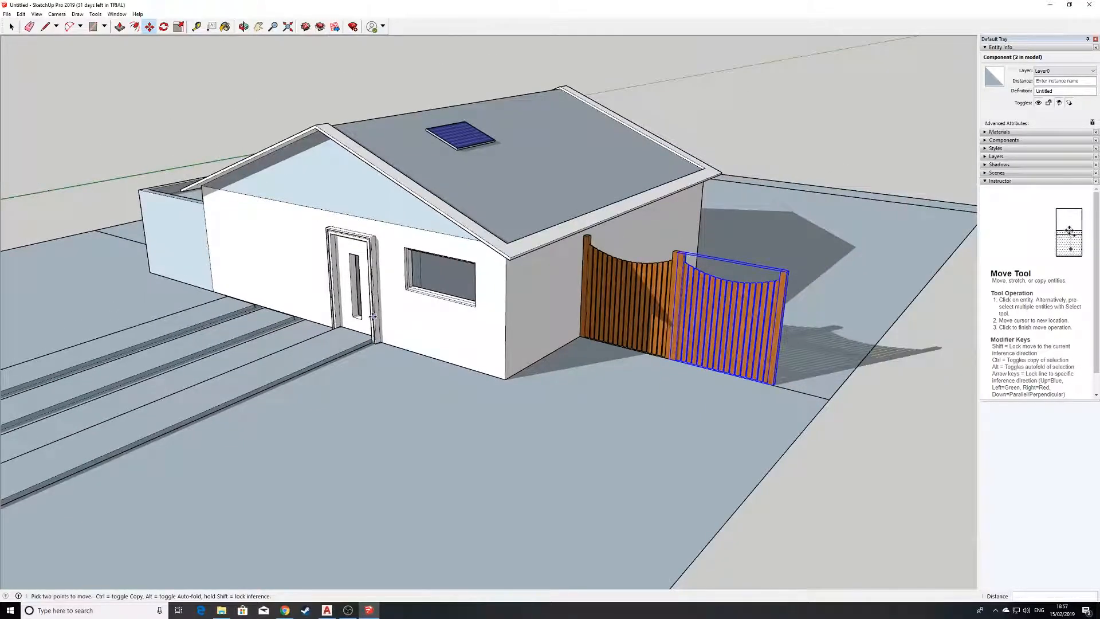
scroll(467, 277, down, 2)
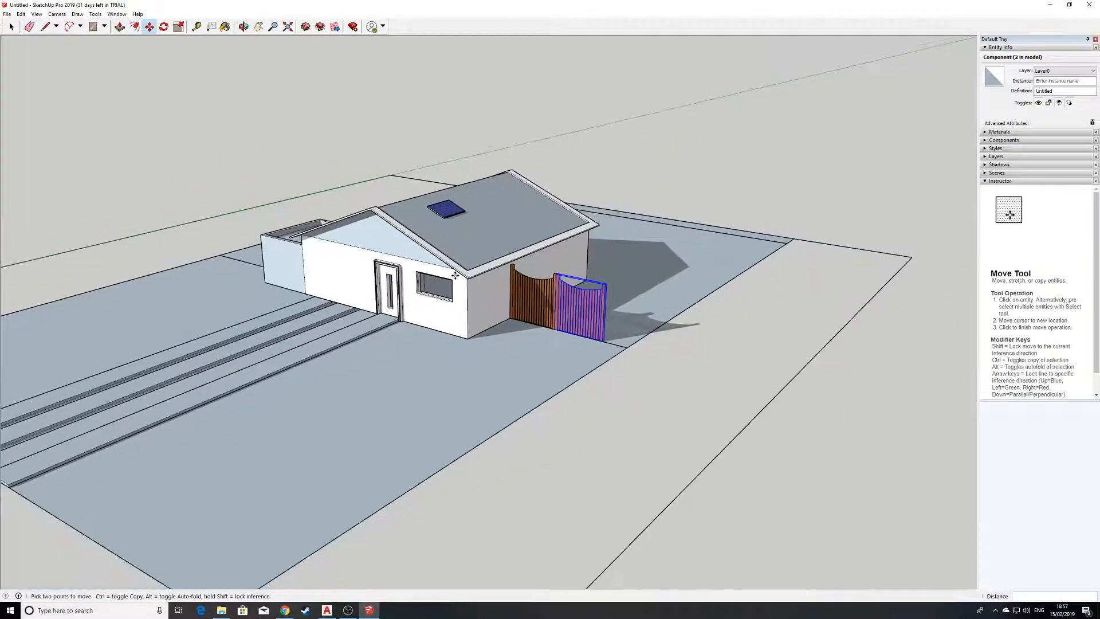
scroll(392, 291, down, 2)
scroll(362, 303, up, 4)
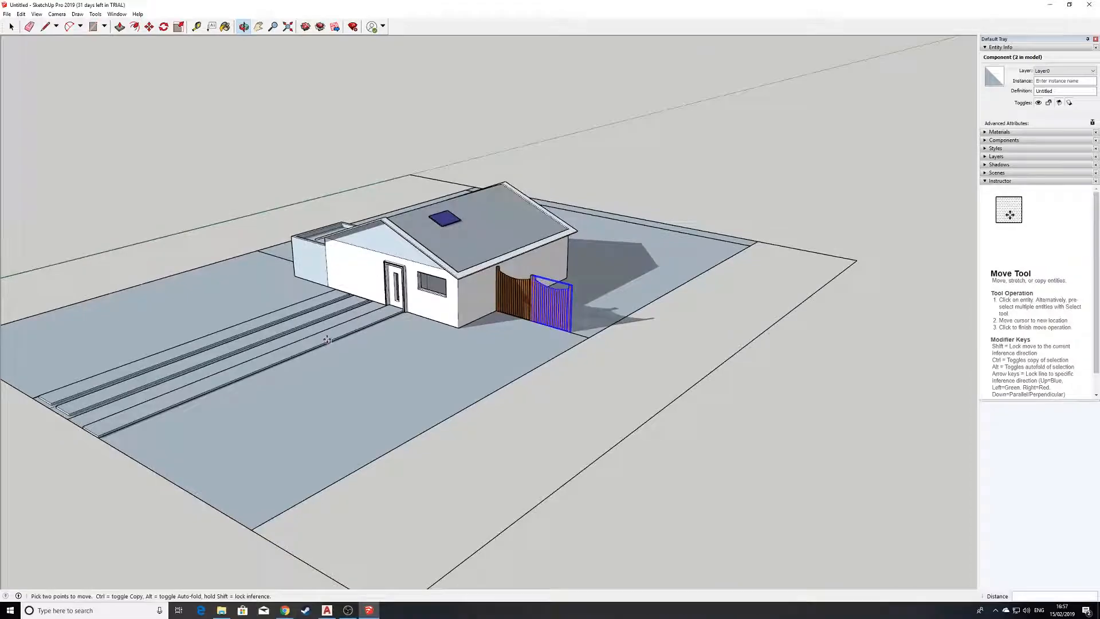
scroll(436, 298, up, 3)
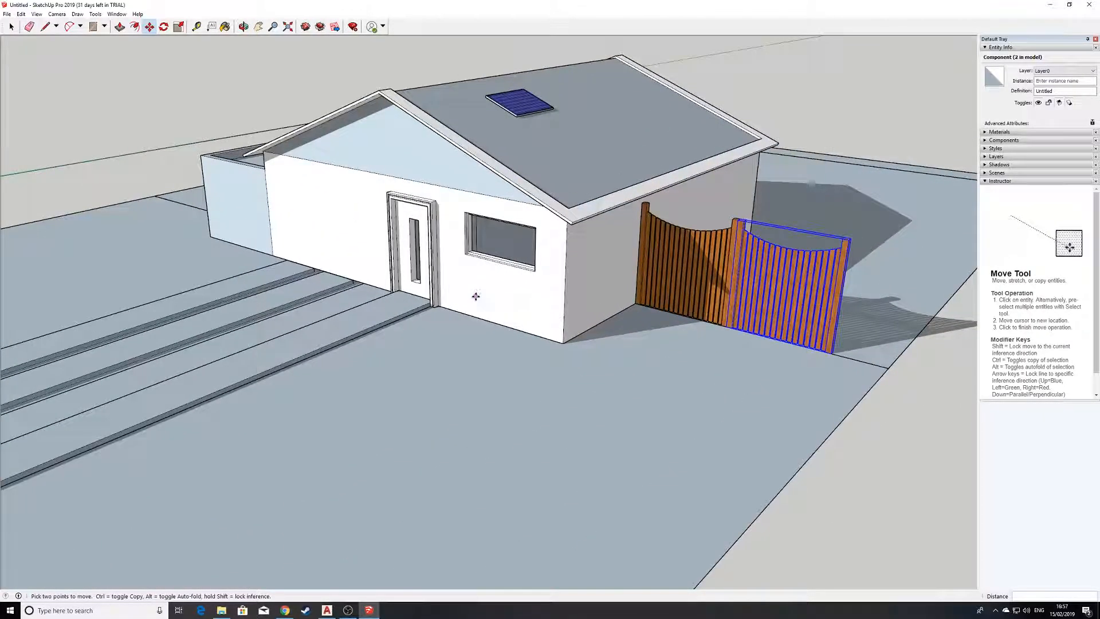
mouse_move(490, 253)
middle_down()
mouse_move(408, 246)
mouse_move(504, 265)
middle_up()
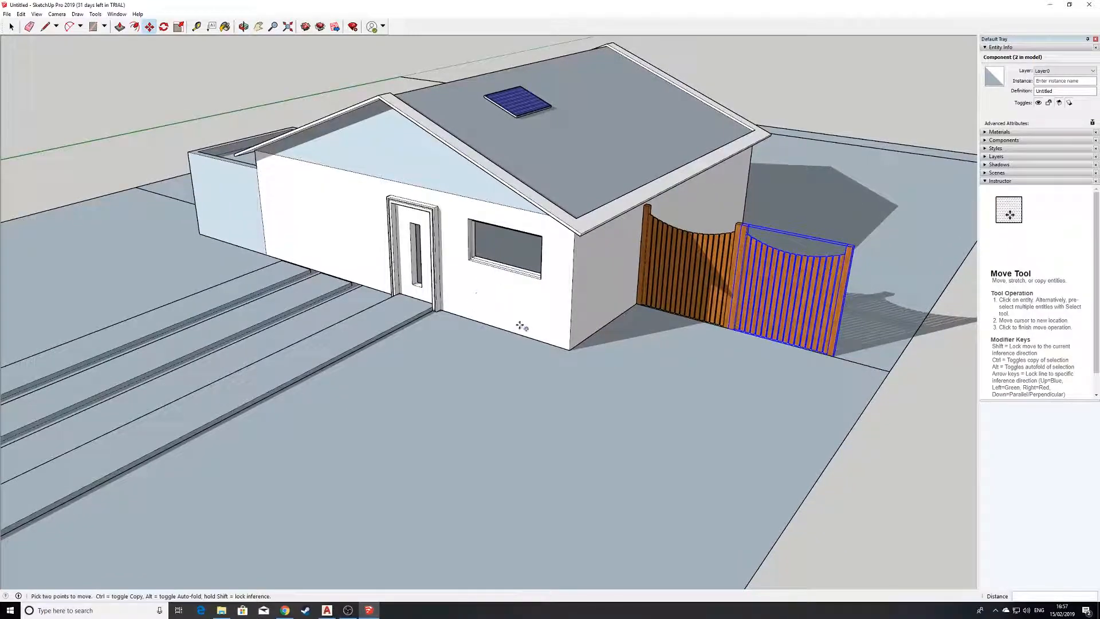
scroll(482, 344, down, 2)
mouse_move(471, 341)
middle_down()
mouse_move(468, 259)
mouse_move(560, 261)
mouse_move(484, 311)
mouse_move(485, 330)
middle_up()
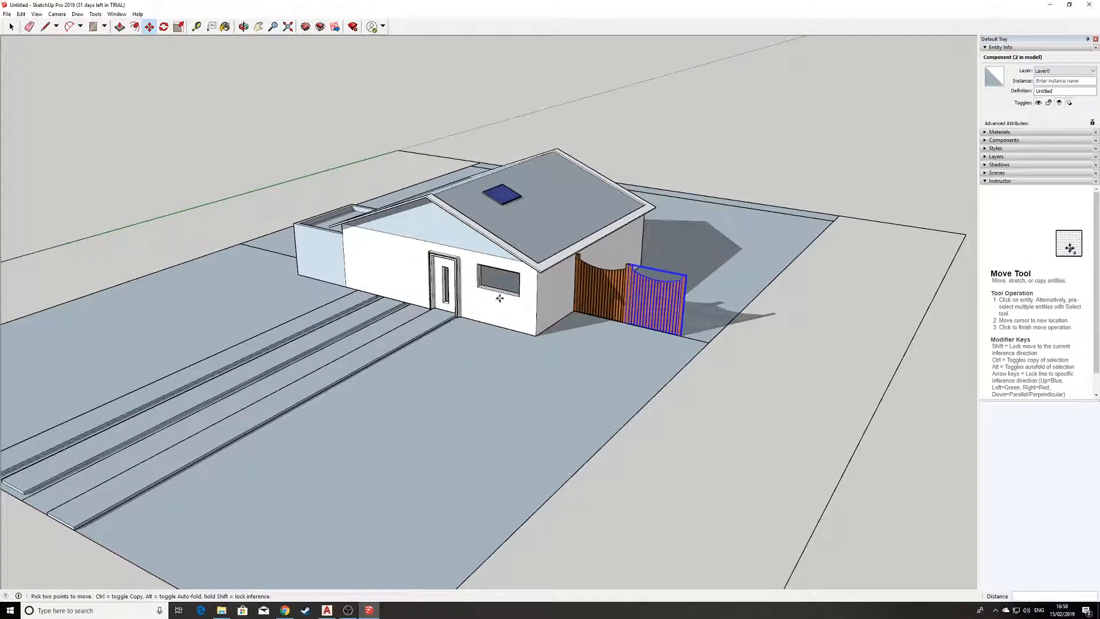
scroll(500, 298, up, 1)
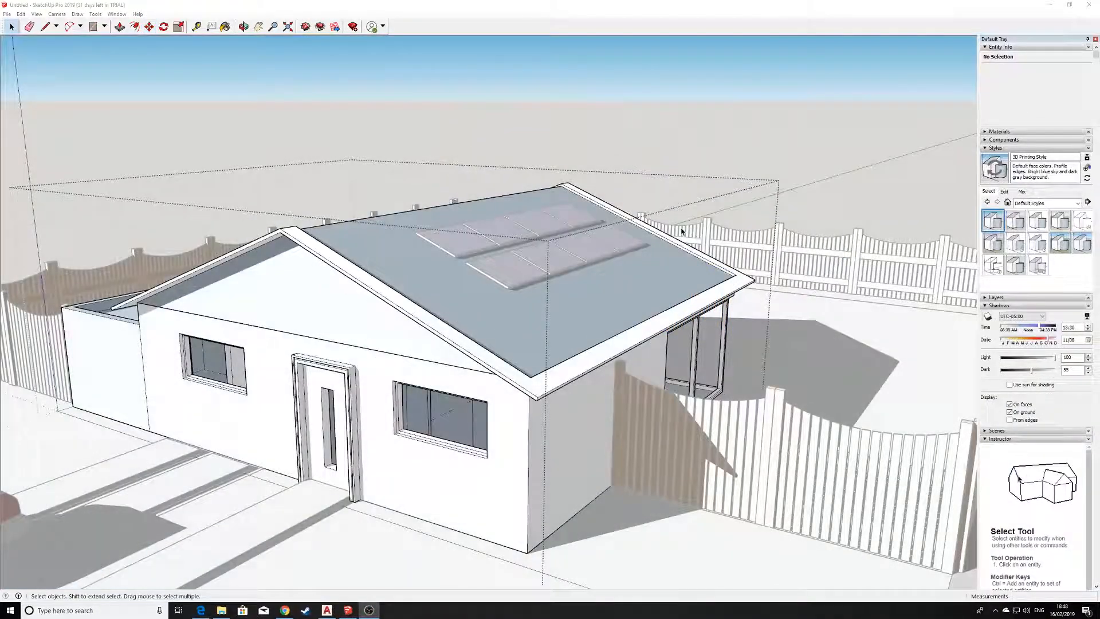
Examine the completed model, covering the fenced garden, solar panel array, driveway with car, front facade and front window.
scroll(459, 227, down, 4)
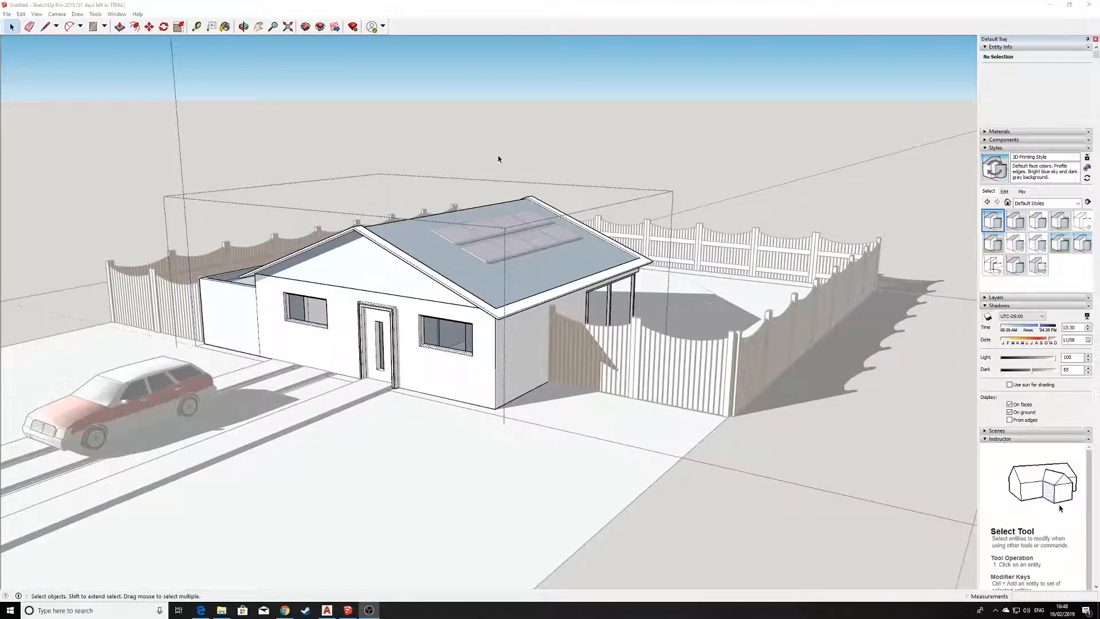
click(499, 159)
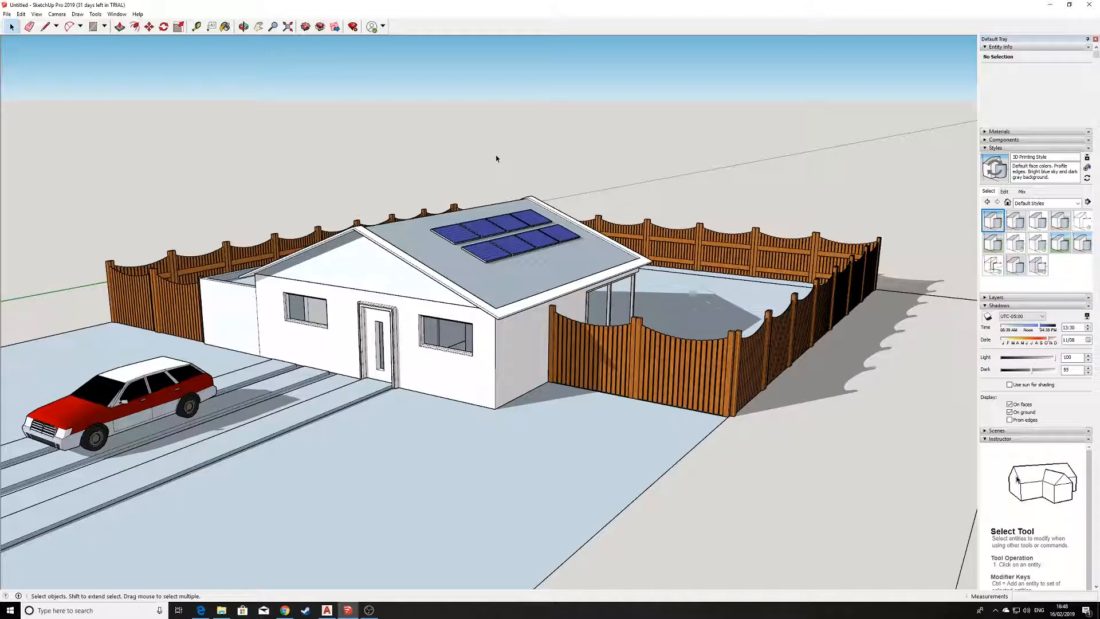
middle_drag(466, 264, 635, 127)
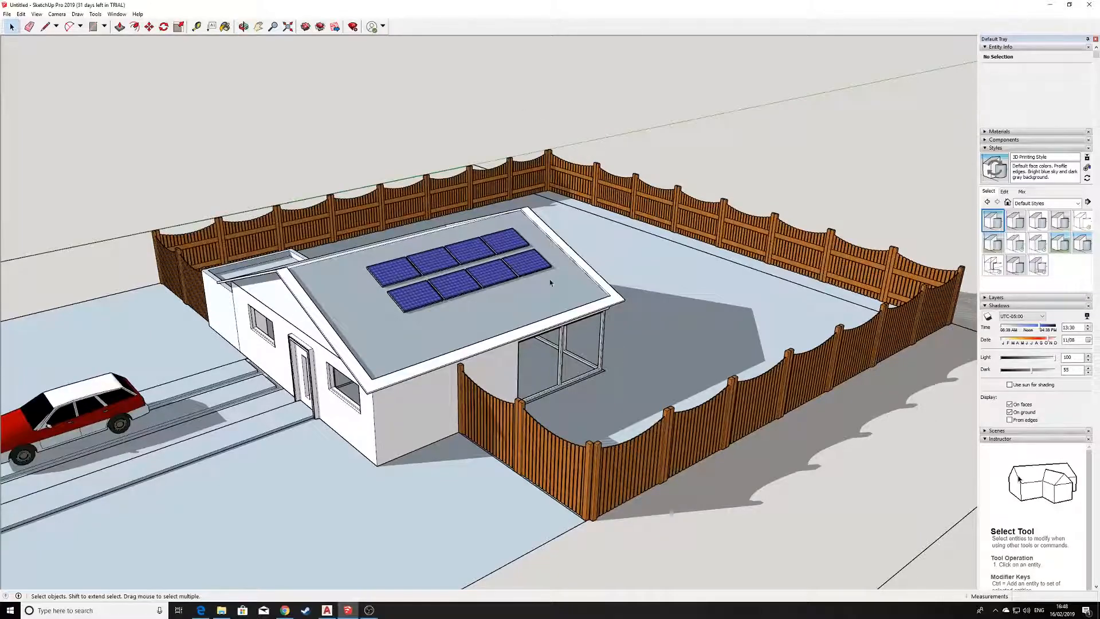
middle_drag(208, 436, 462, 341)
scroll(408, 339, up, 6)
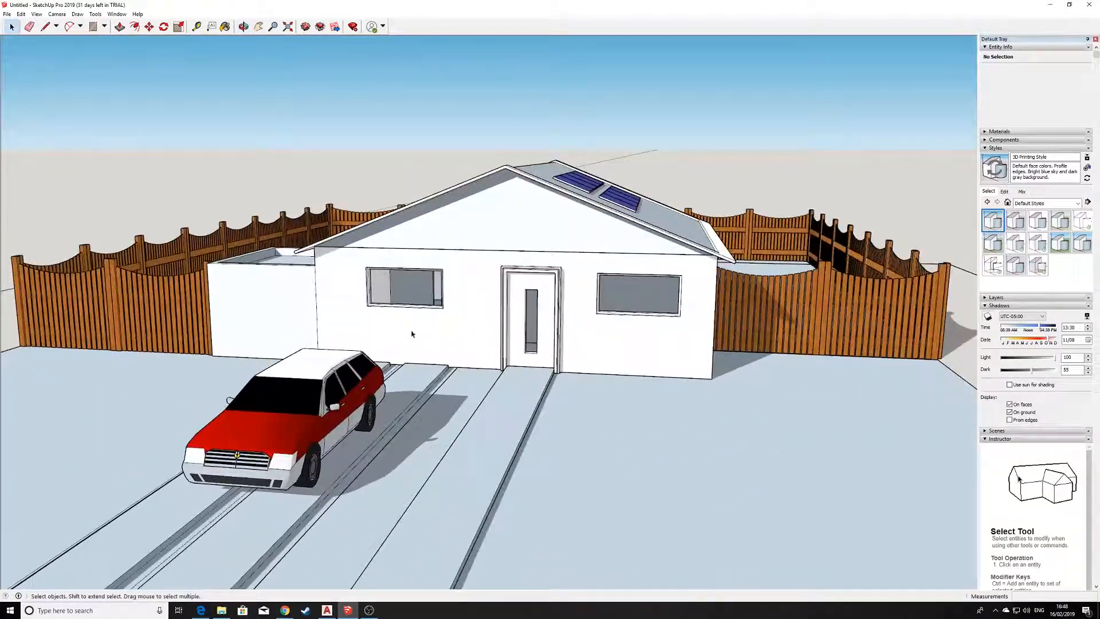
middle_drag(555, 305, 733, 299)
scroll(418, 260, up, 10)
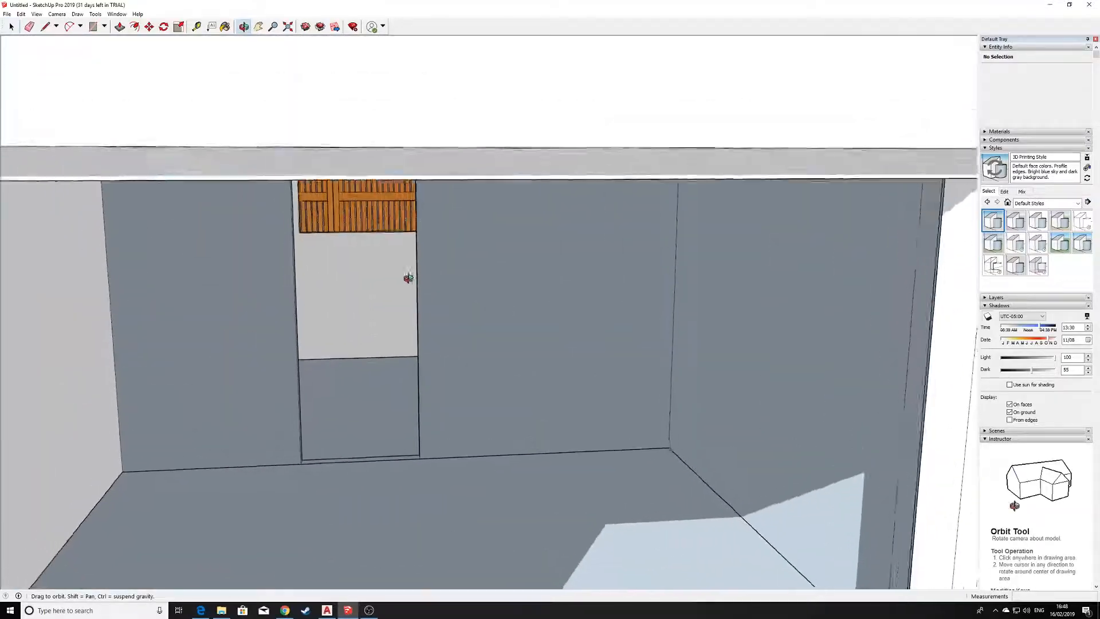
middle_drag(408, 278, 555, 290)
scroll(602, 296, down, 10)
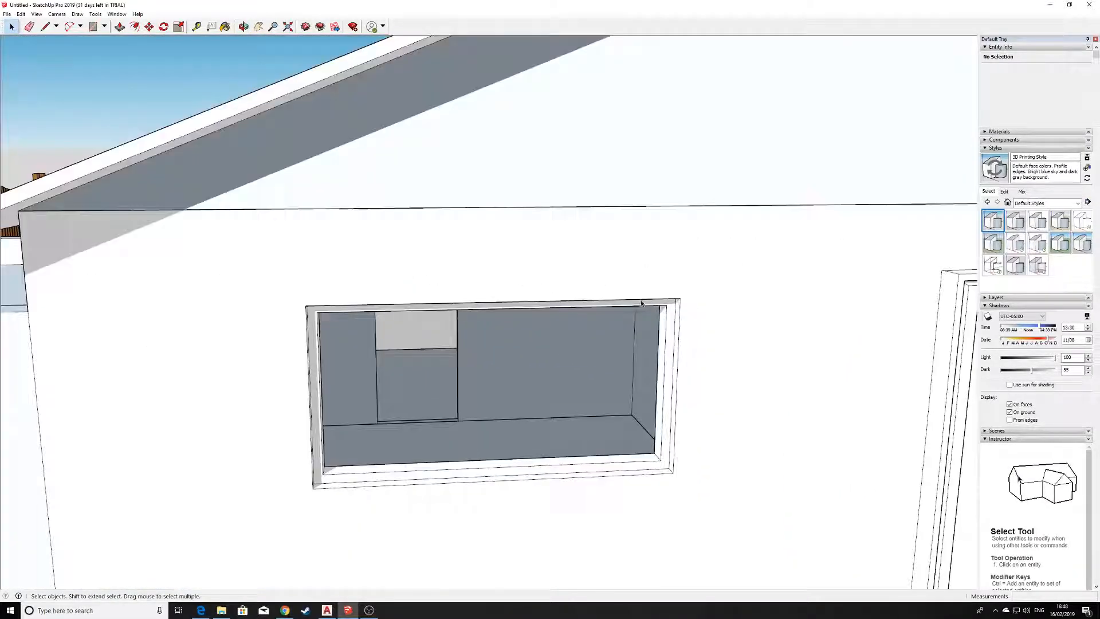
Examine the front window, entrance door and gable facade of the house from close up and from further away.
middle_drag(688, 302, 515, 401)
scroll(456, 364, down, 10)
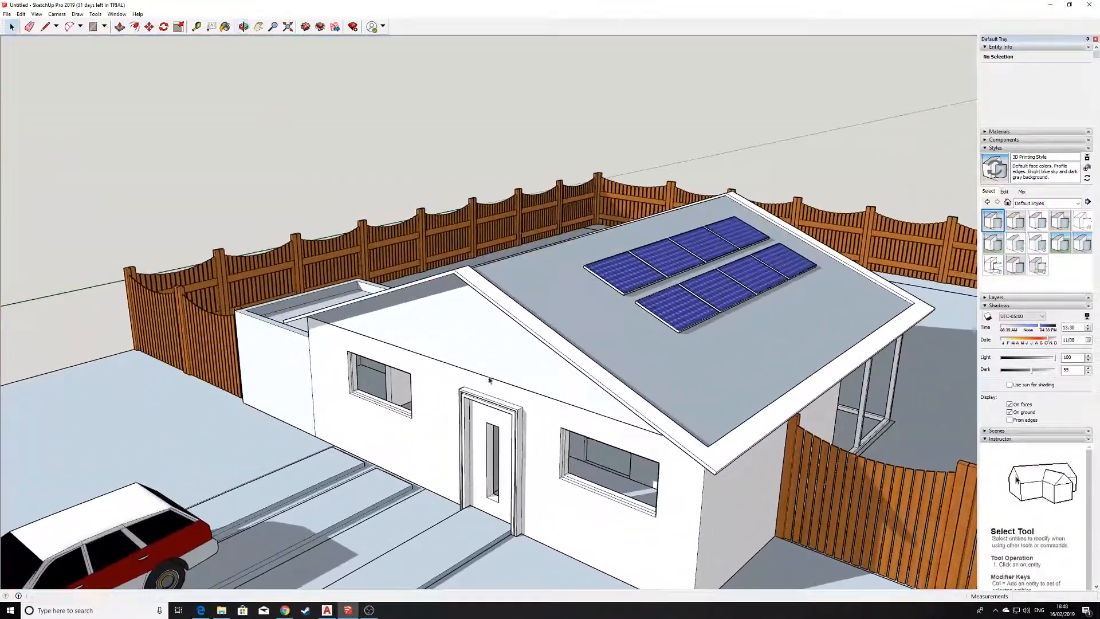
scroll(587, 466, up, 6)
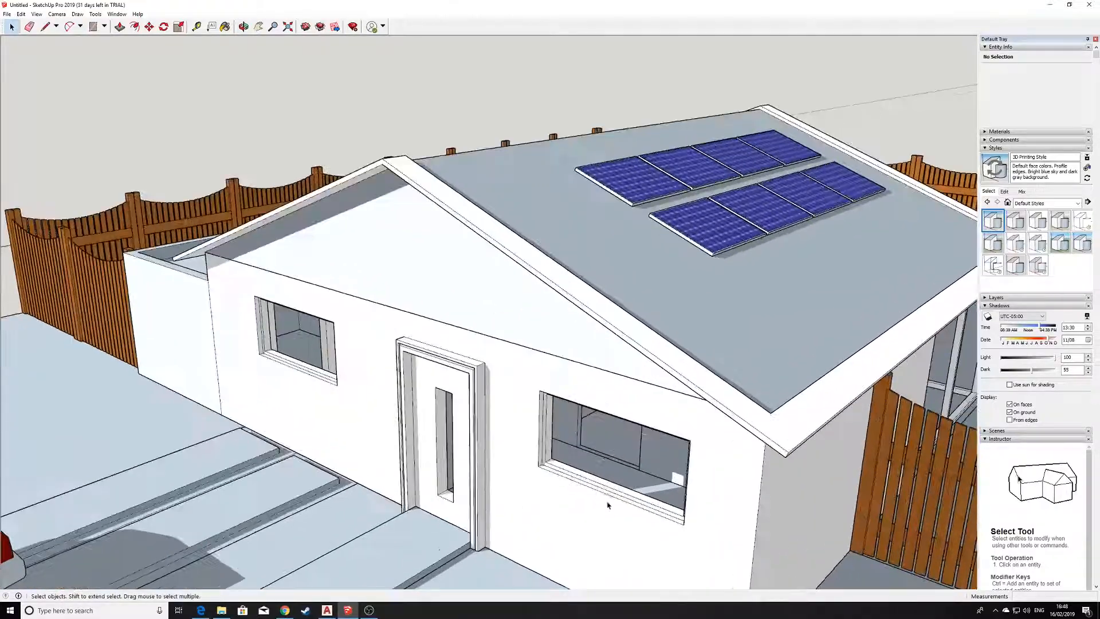
scroll(514, 449, down, 10)
middle_drag(514, 460, 483, 408)
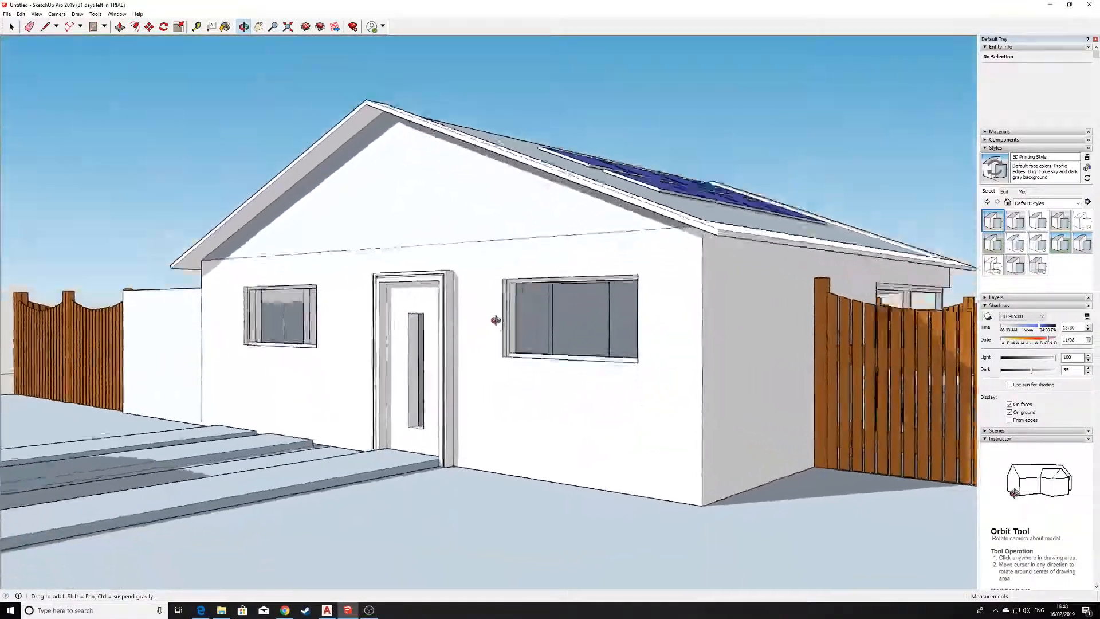
scroll(473, 335, down, 4)
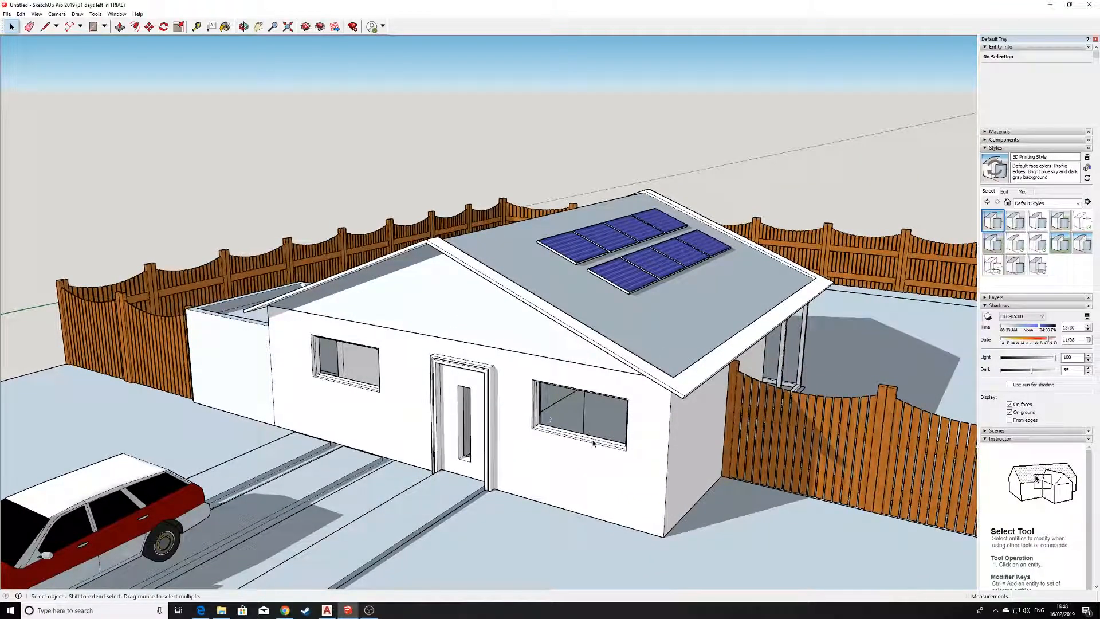
middle_drag(532, 339, 500, 236)
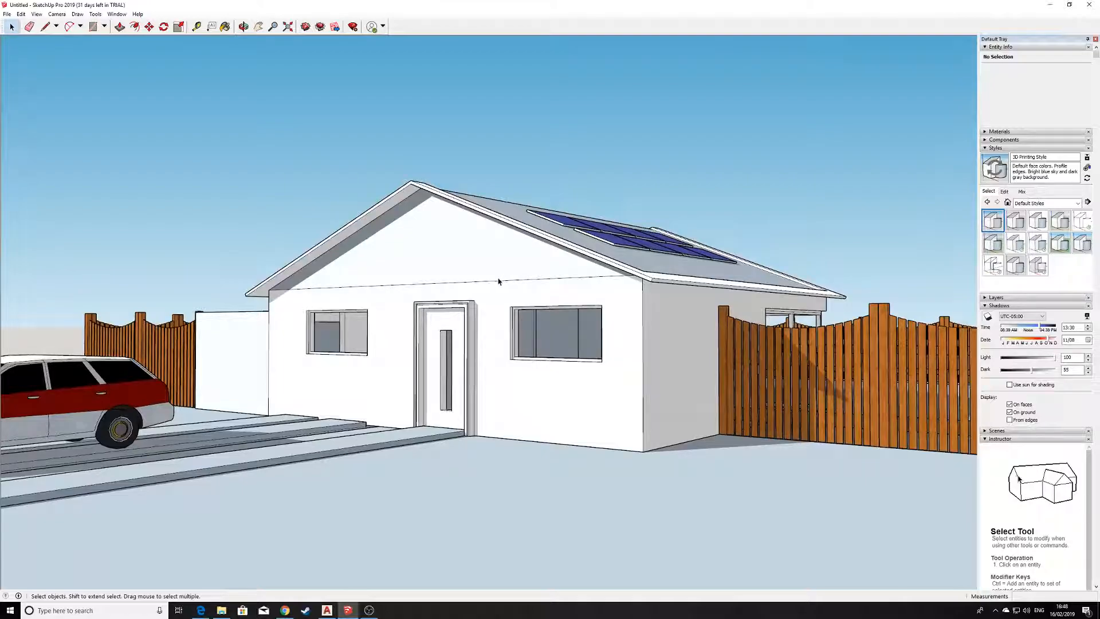
Examine the house together with its roof solar panels, side fence and the car on the driveway.
scroll(532, 324, up, 5)
middle_drag(560, 344, 549, 428)
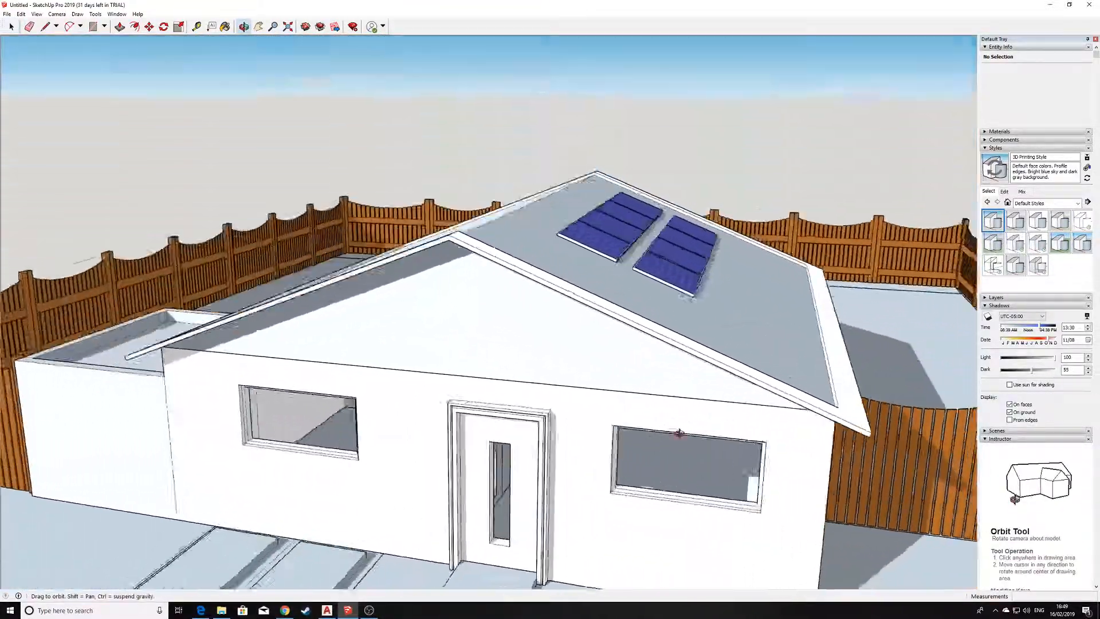
scroll(602, 444, down, 3)
scroll(550, 449, up, 2)
scroll(548, 434, down, 4)
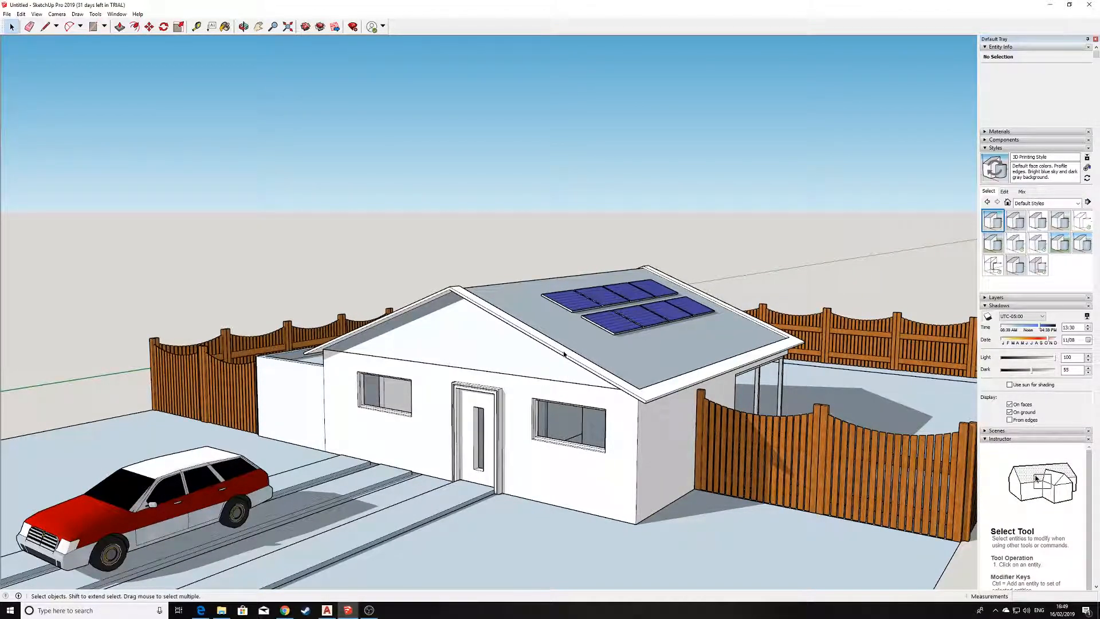
scroll(564, 353, up, 3)
scroll(566, 362, down, 4)
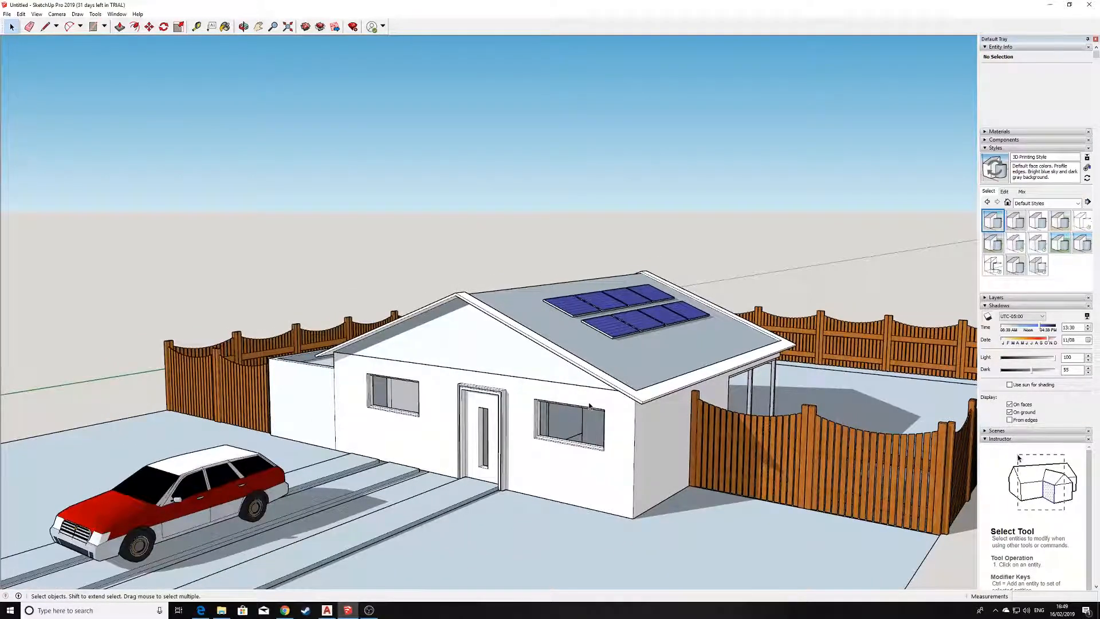
scroll(591, 405, up, 2)
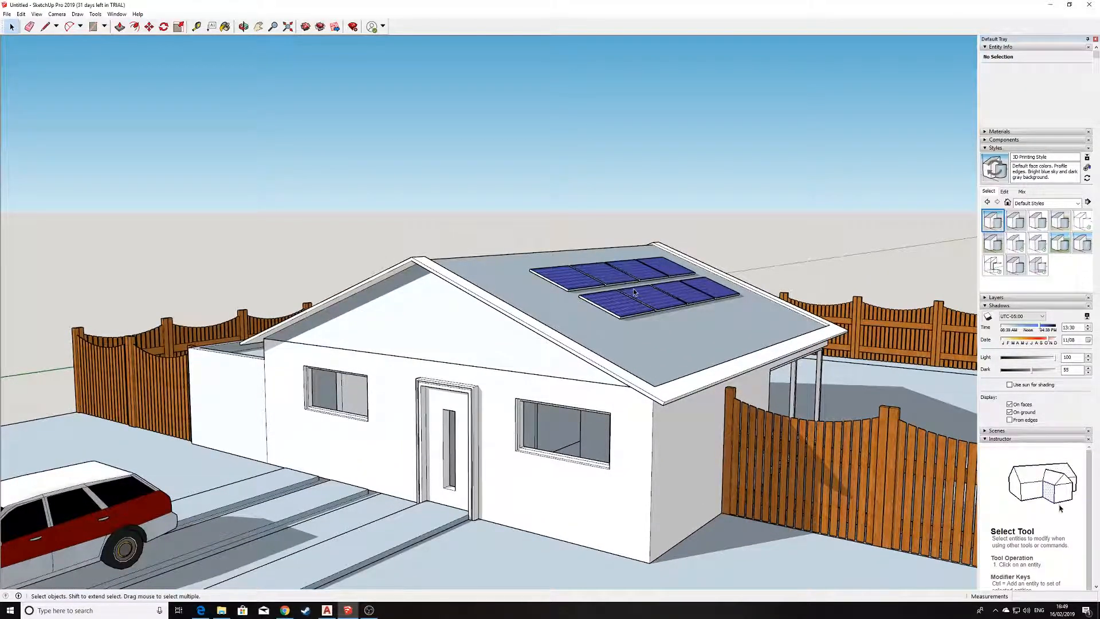
scroll(612, 344, down, 3)
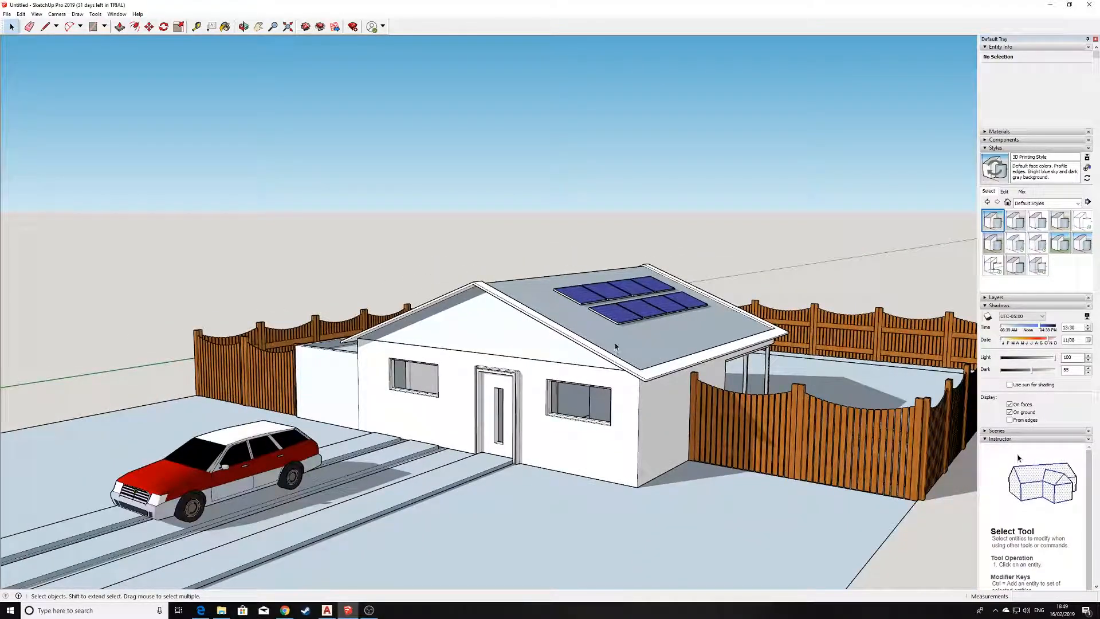
mouse_move(636, 372)
middle_down()
mouse_move(619, 395)
mouse_move(622, 381)
middle_up()
scroll(624, 401, up, 2)
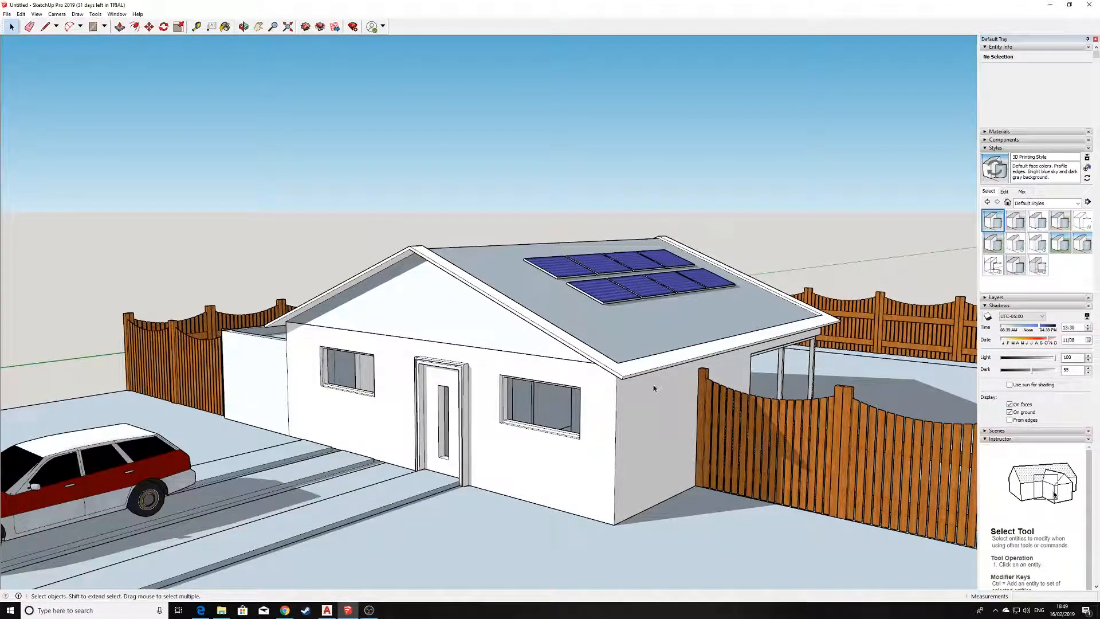
Open the house group for editing and place a section plane with the default name and symbol on its side wall.
click(603, 419)
middle_drag(590, 373, 581, 409)
double_click(581, 409)
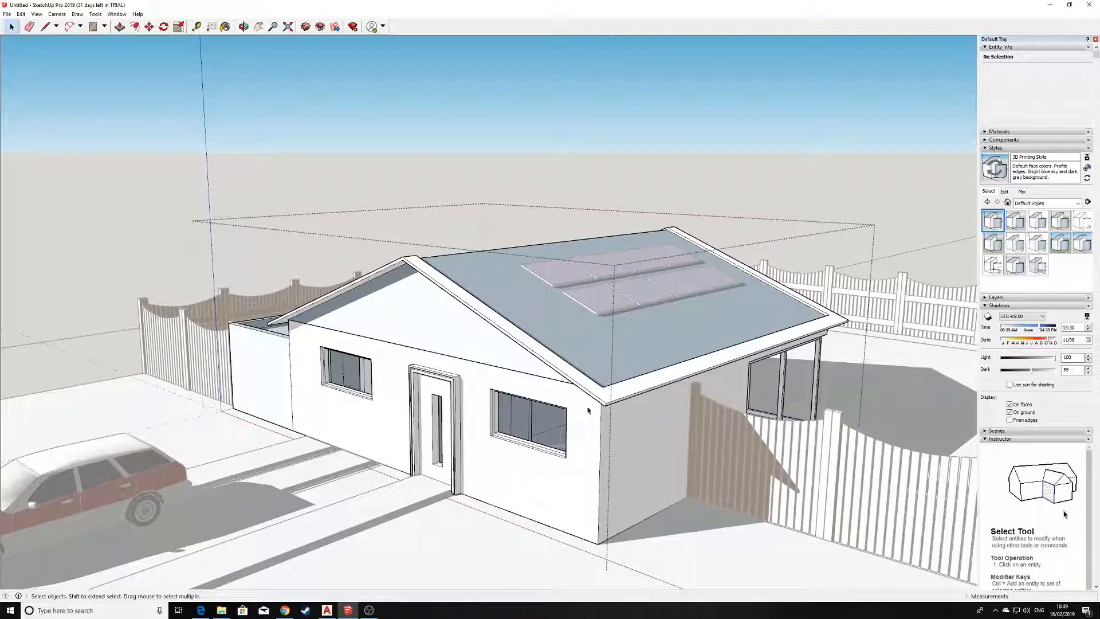
scroll(564, 393, up, 1)
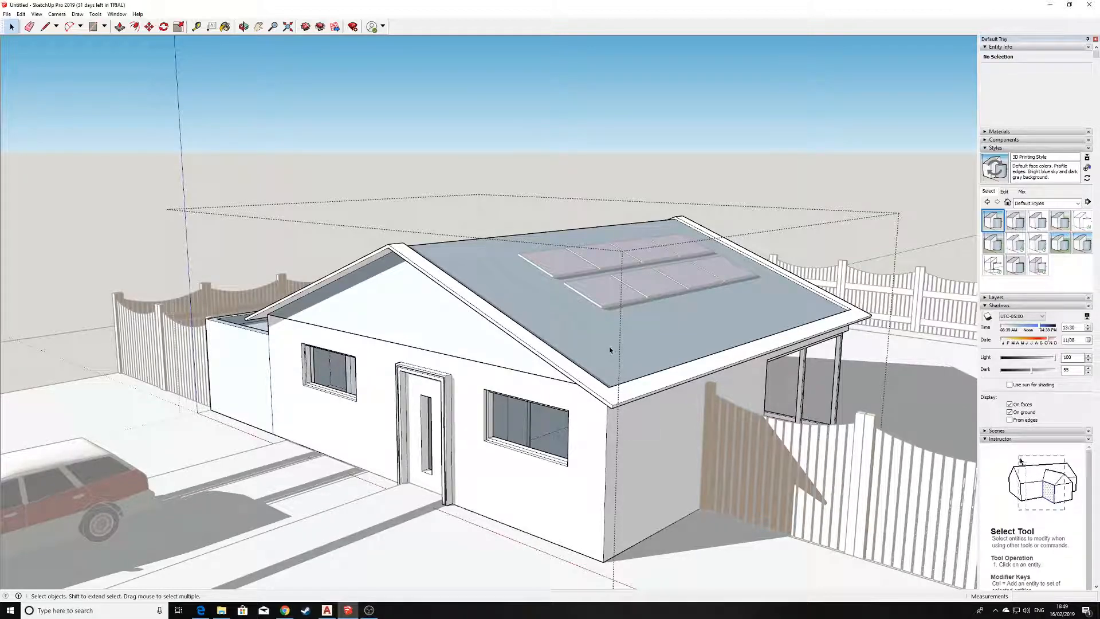
click(95, 15)
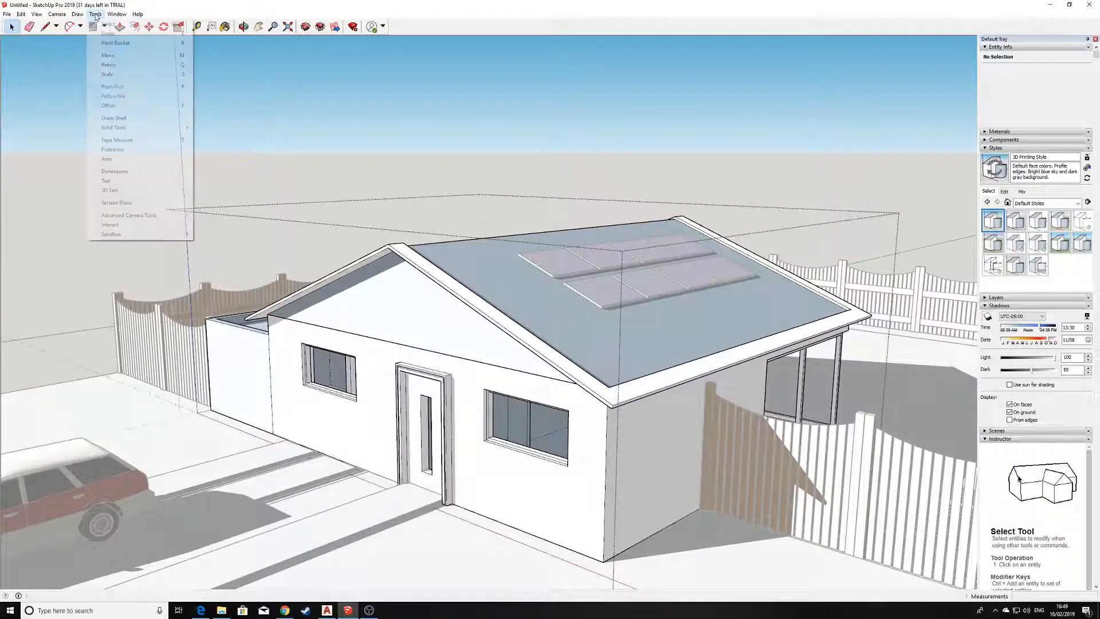
click(139, 202)
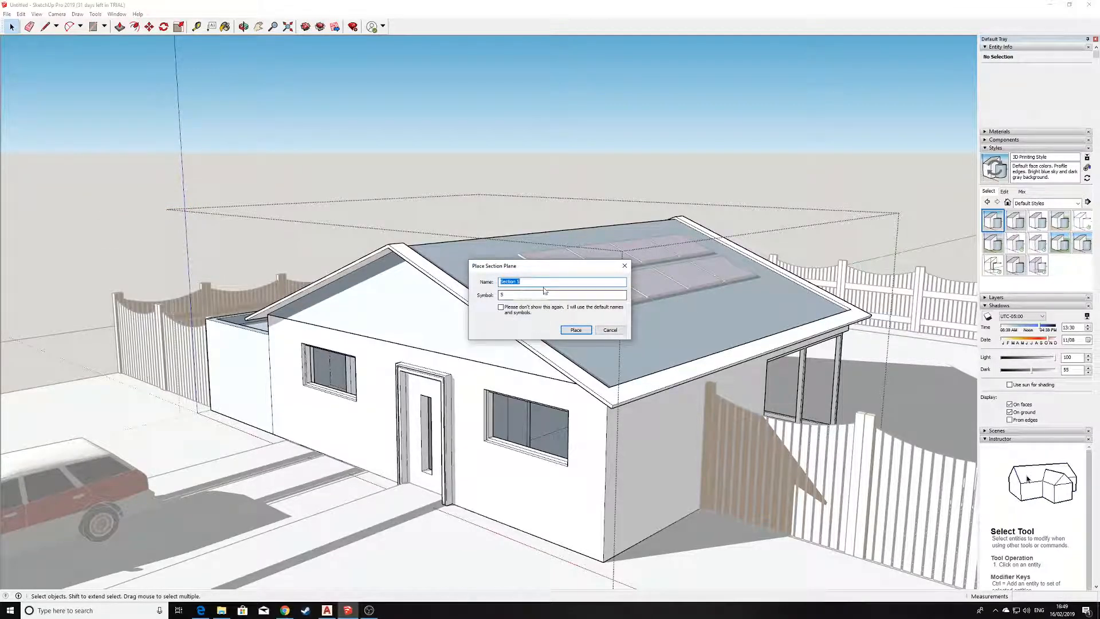
click(576, 330)
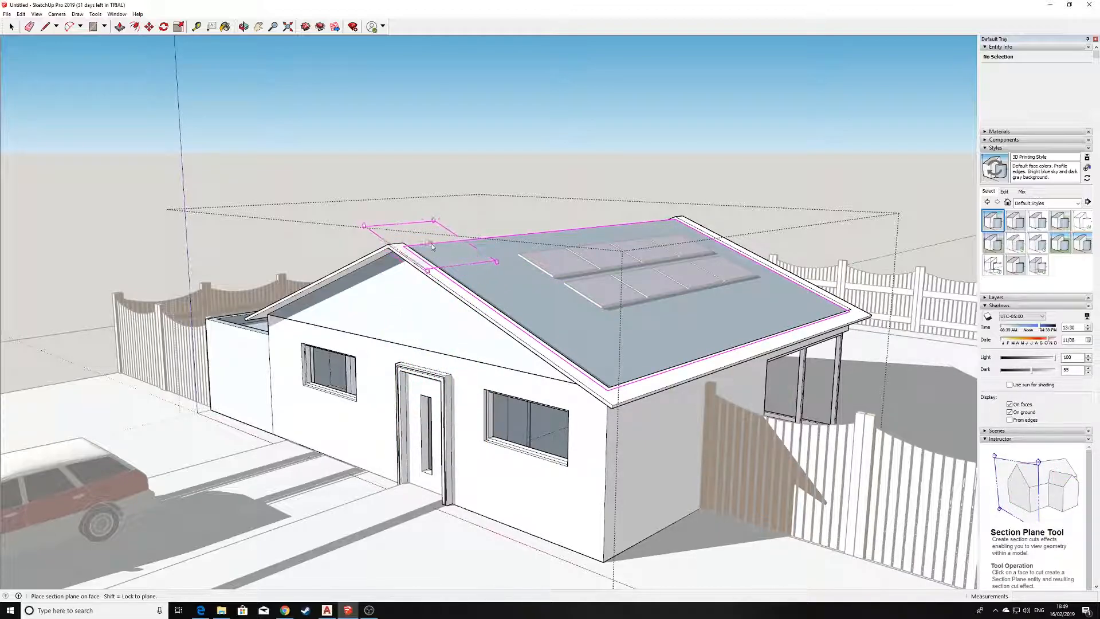
click(656, 461)
Move the section plane about 2476 mm from the side wall into the house, cutting through the front window.
scroll(622, 385, down, 1)
scroll(734, 367, up, 3)
middle_drag(733, 368, 774, 414)
scroll(789, 422, down, 4)
scroll(805, 444, up, 2)
scroll(806, 445, up, 1)
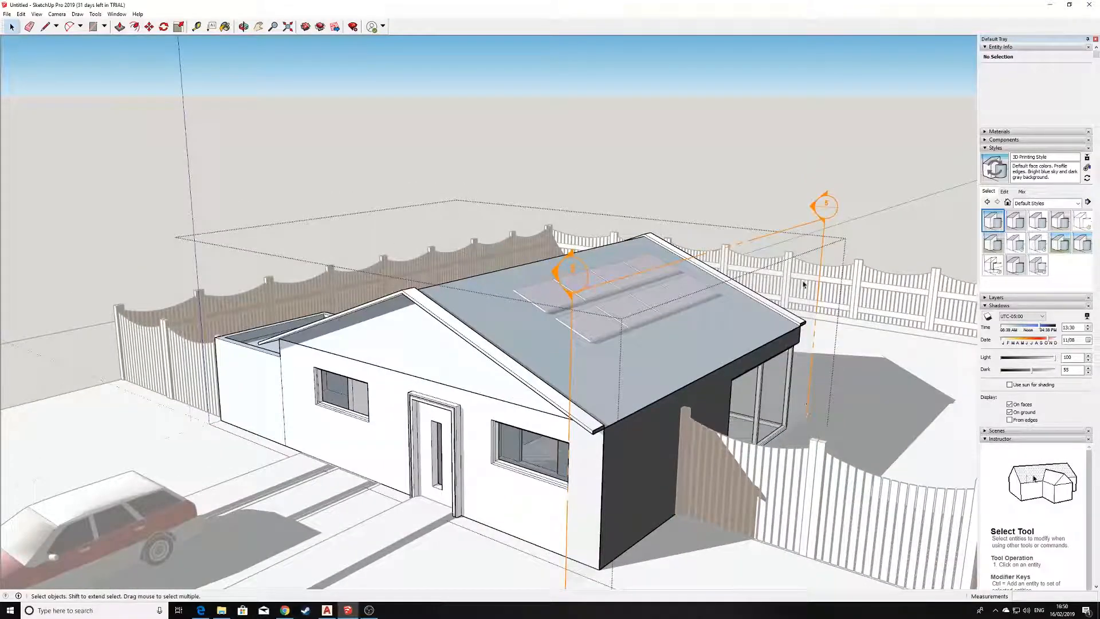
click(149, 27)
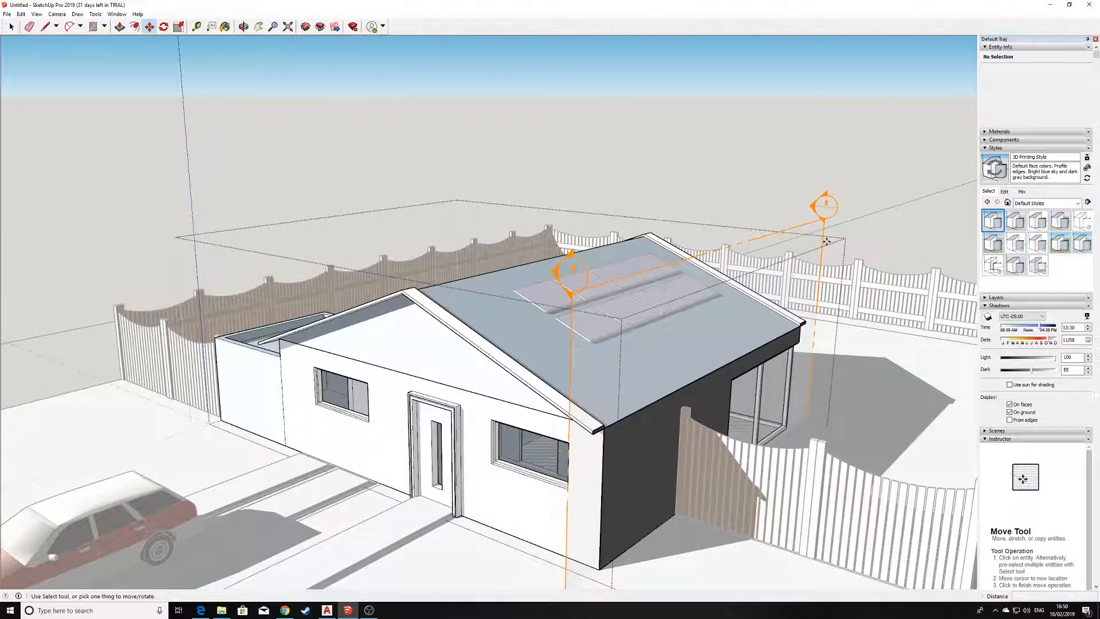
scroll(830, 192, up, 2)
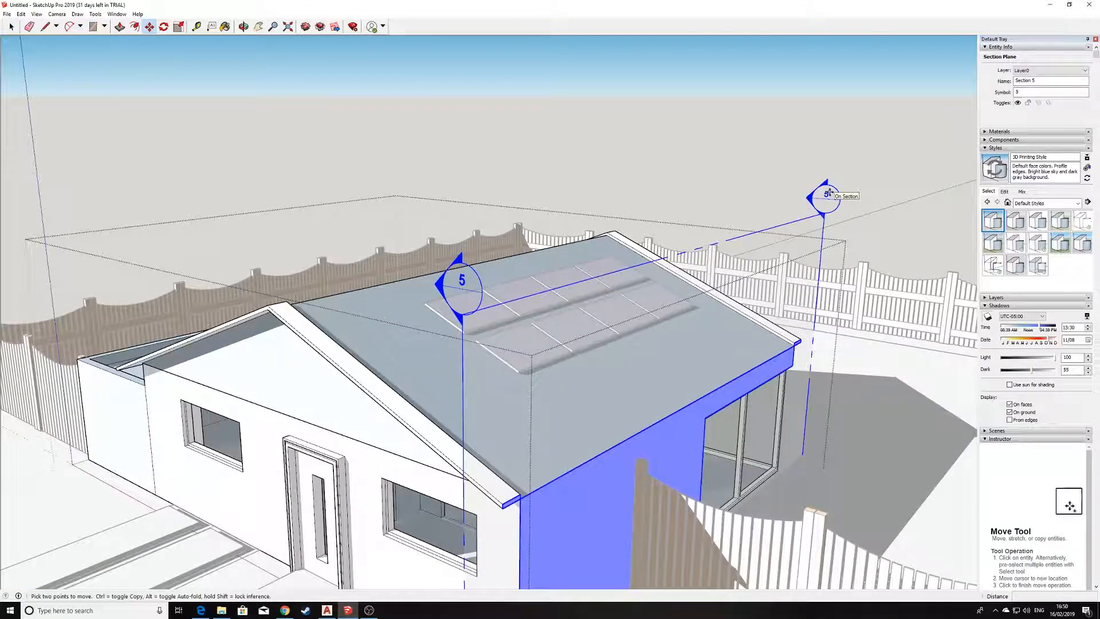
click(829, 192)
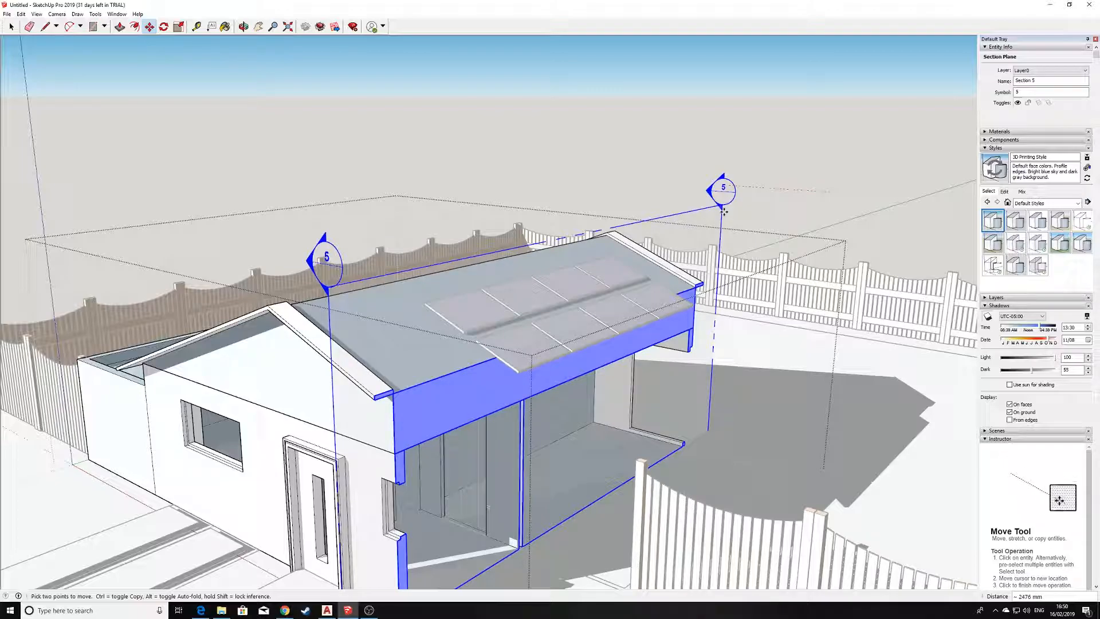
click(724, 212)
Examine the section cut through the house, covering the interior rooms, roof edge and front wall.
middle_drag(724, 212, 685, 312)
key(m)
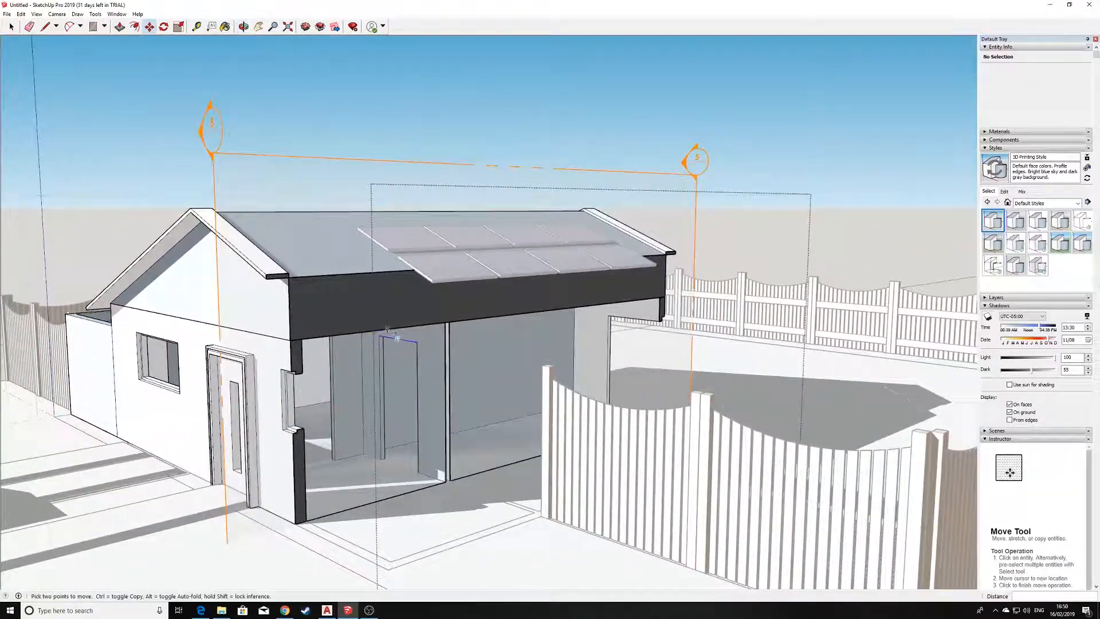
middle_drag(392, 303, 487, 315)
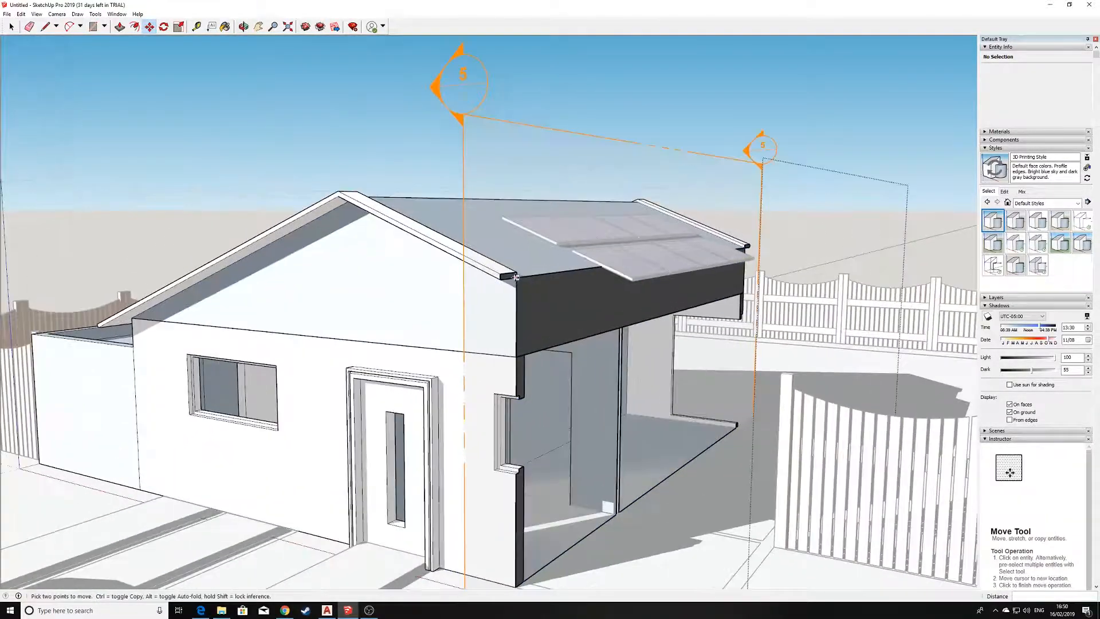
scroll(532, 315, up, 3)
scroll(545, 322, down, 4)
middle_drag(634, 368, 562, 392)
scroll(586, 341, up, 4)
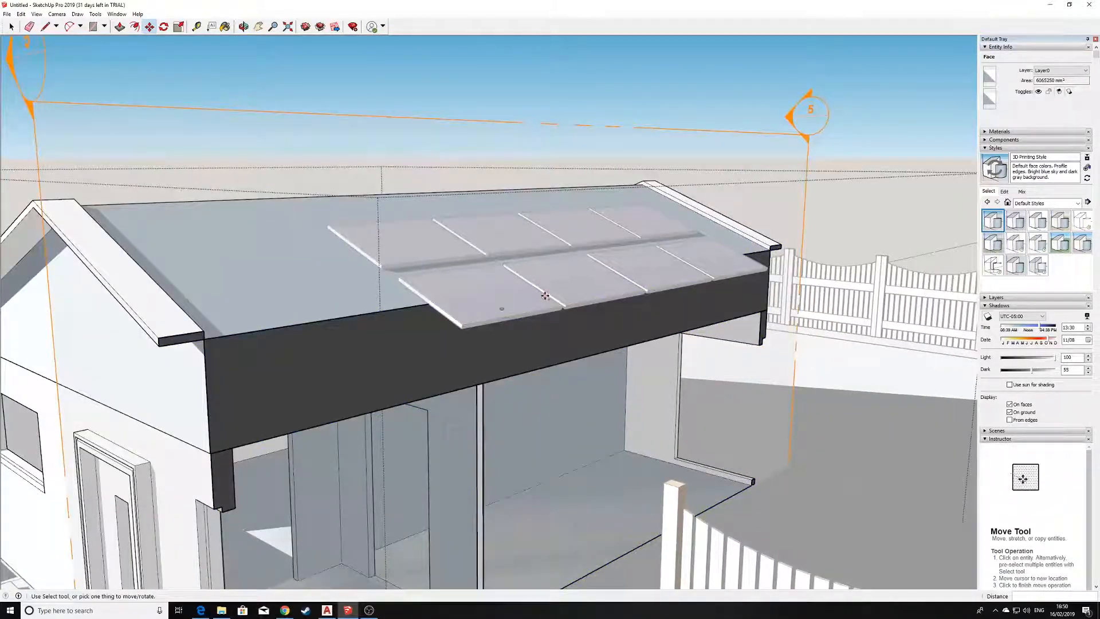
scroll(653, 312, down, 4)
scroll(558, 332, up, 5)
scroll(553, 366, down, 6)
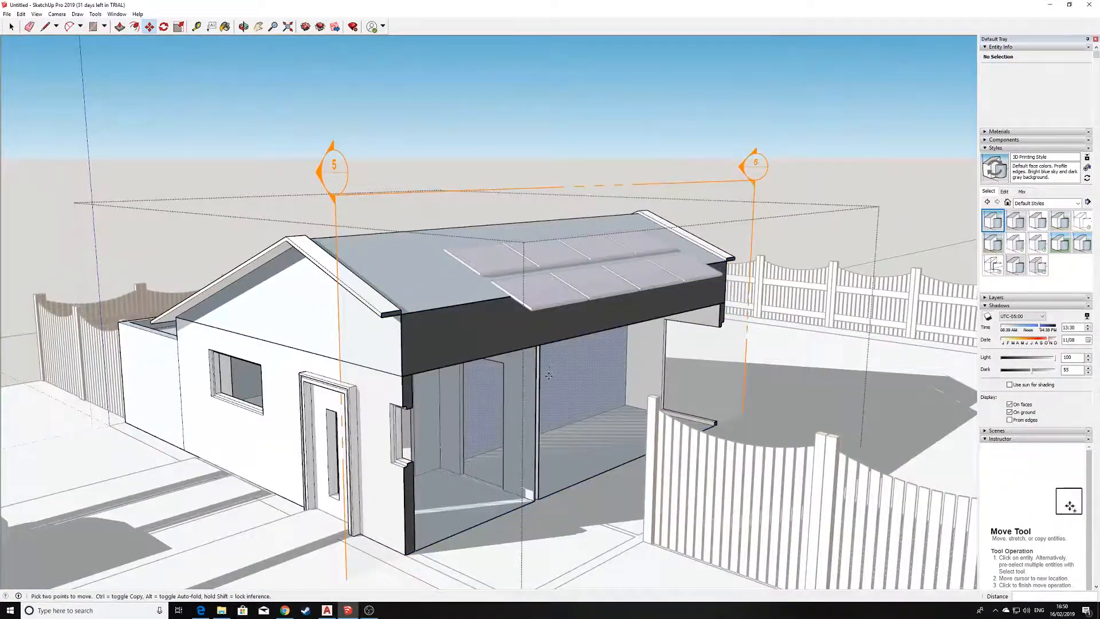
scroll(548, 401, down, 2)
scroll(552, 406, down, 1)
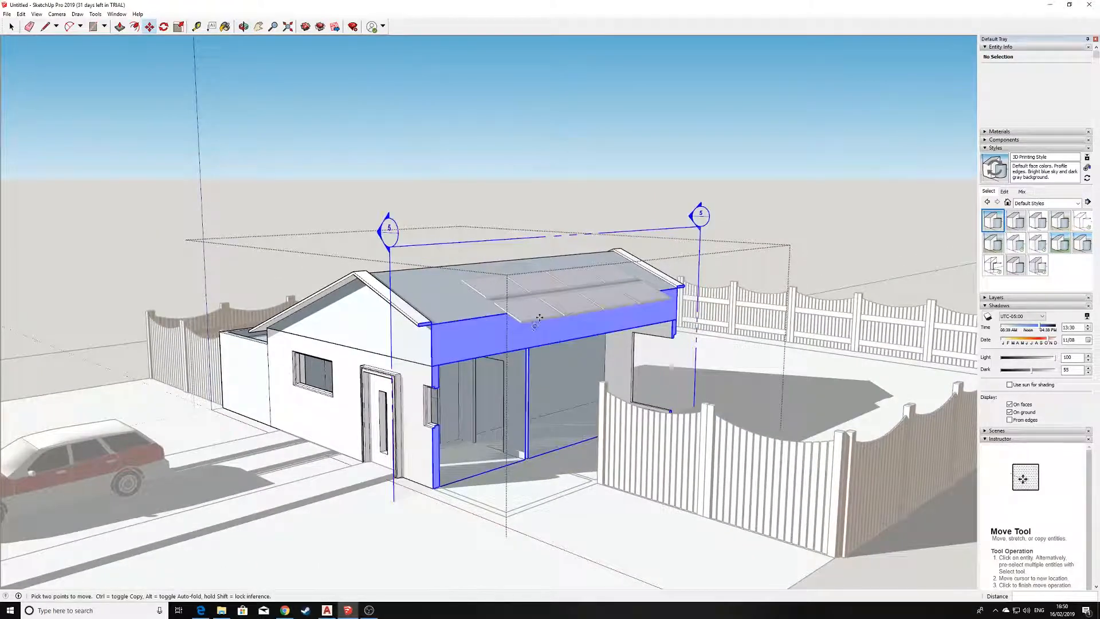
middle_drag(544, 385, 387, 396)
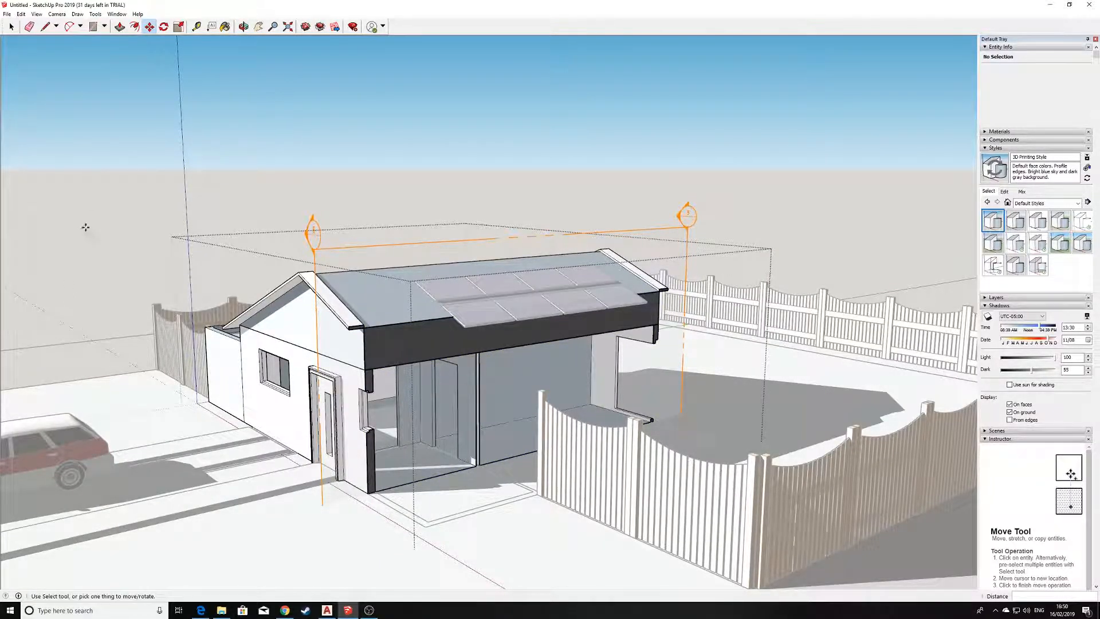
scroll(510, 286, up, 2)
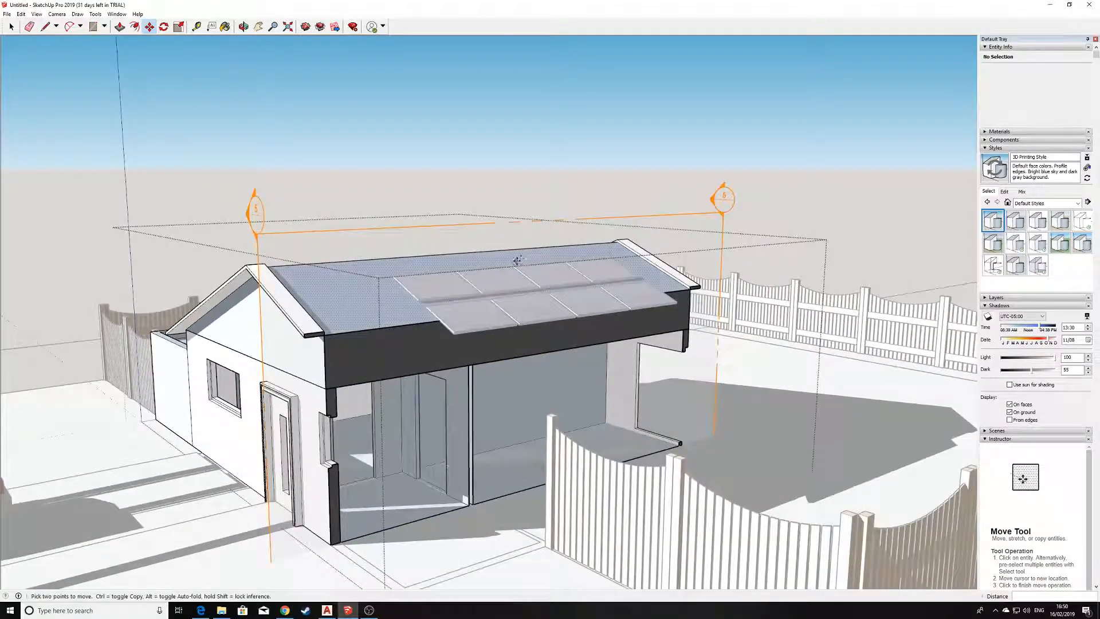
Delete the section plane from the house and leave the house group.
click(521, 259)
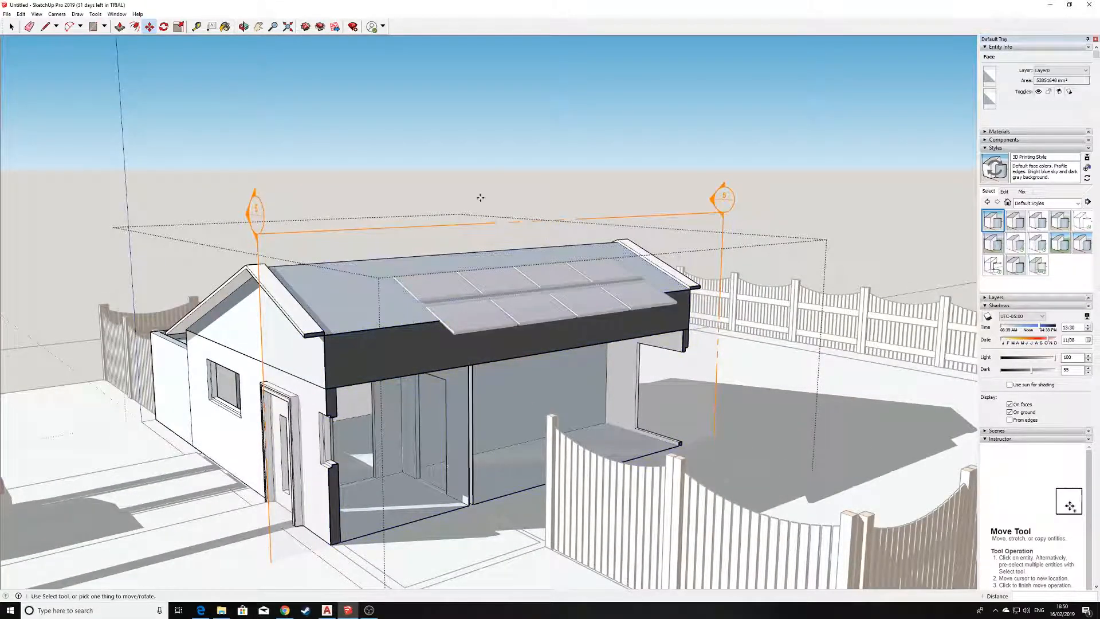
key(Escape)
key(space)
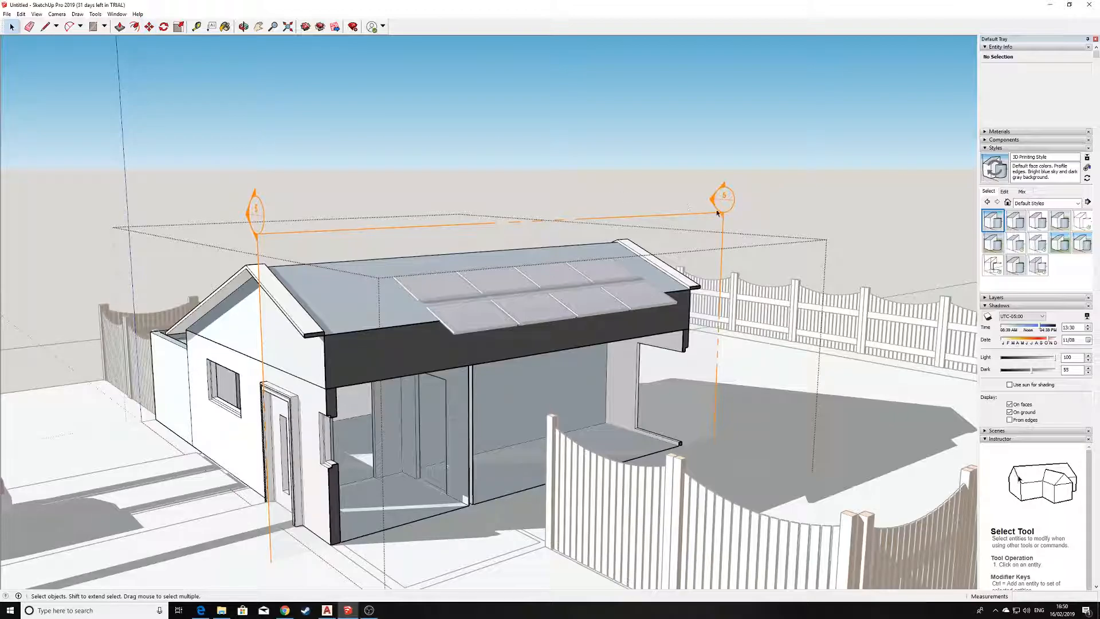
click(724, 198)
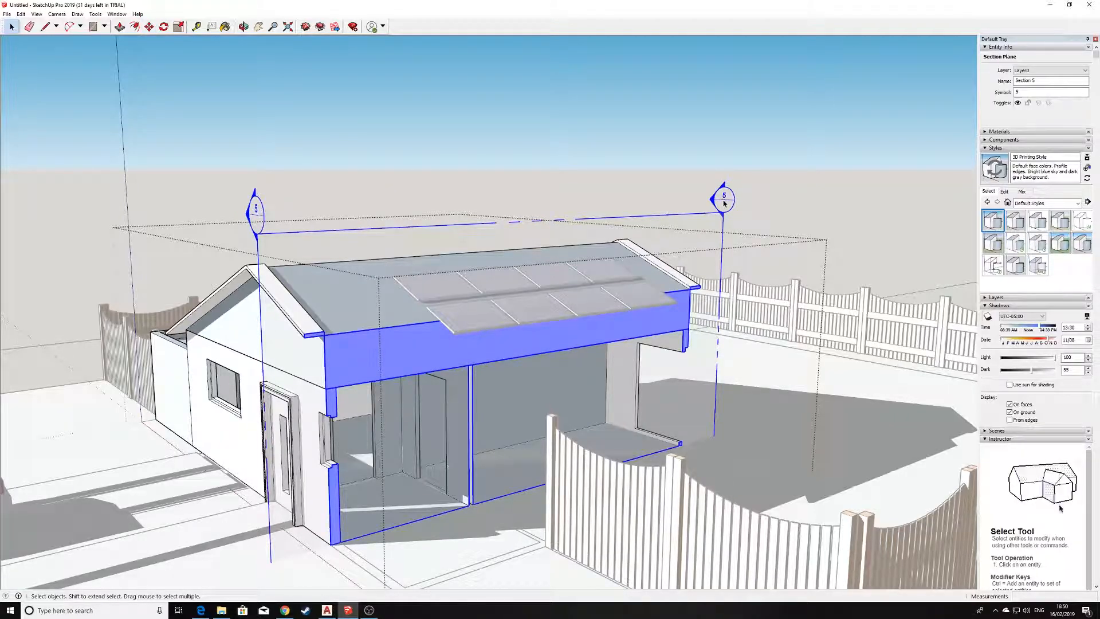
key(Delete)
scroll(602, 264, down, 3)
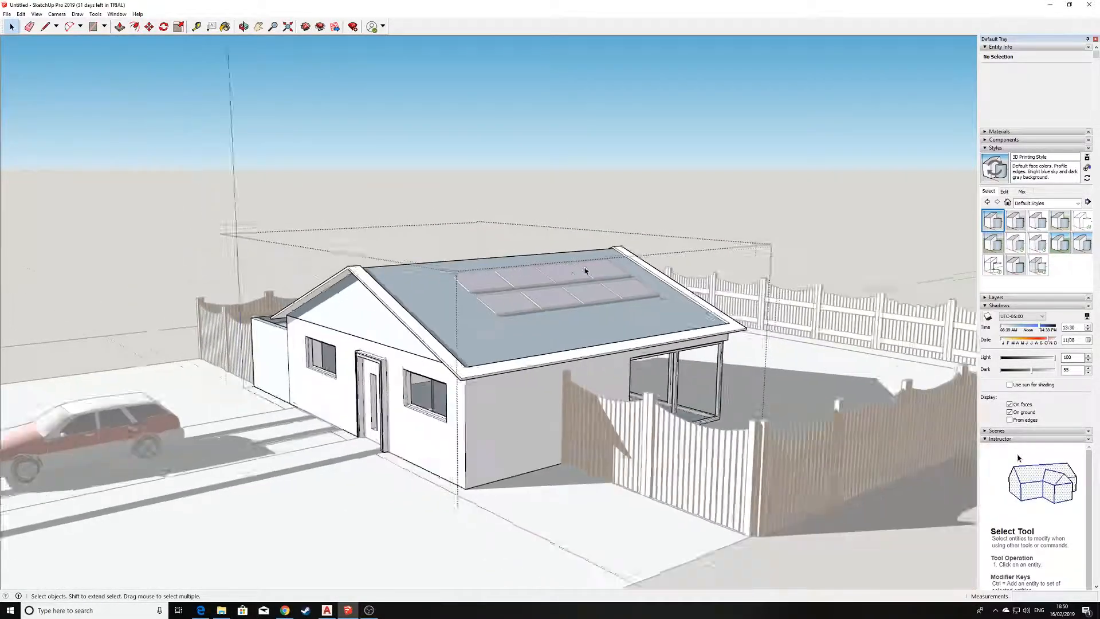
middle_drag(560, 280, 312, 342)
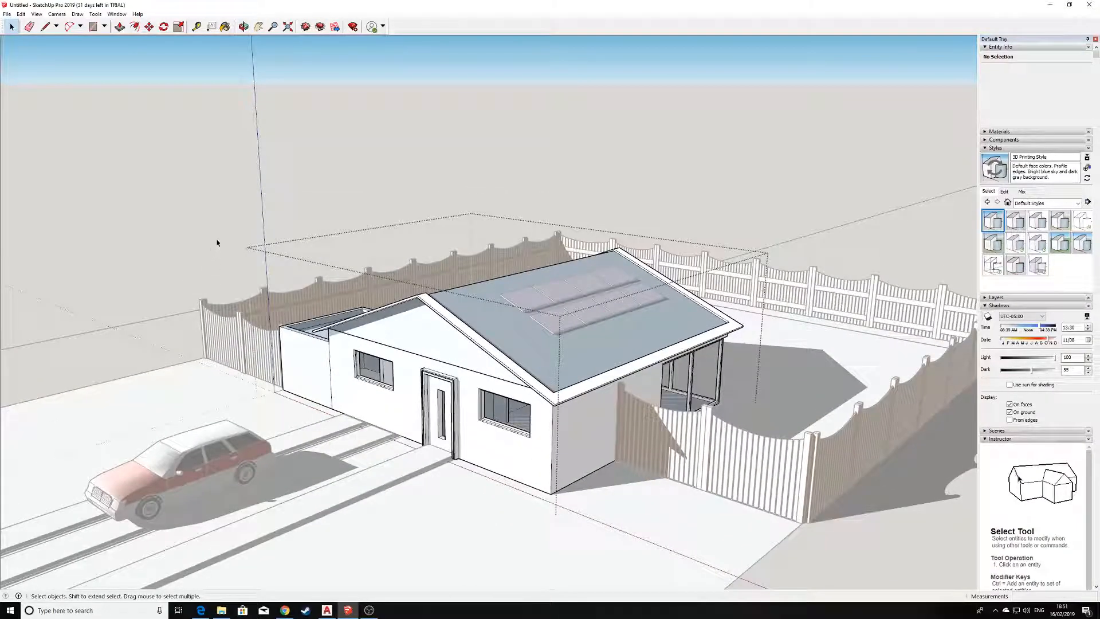
scroll(339, 326, down, 3)
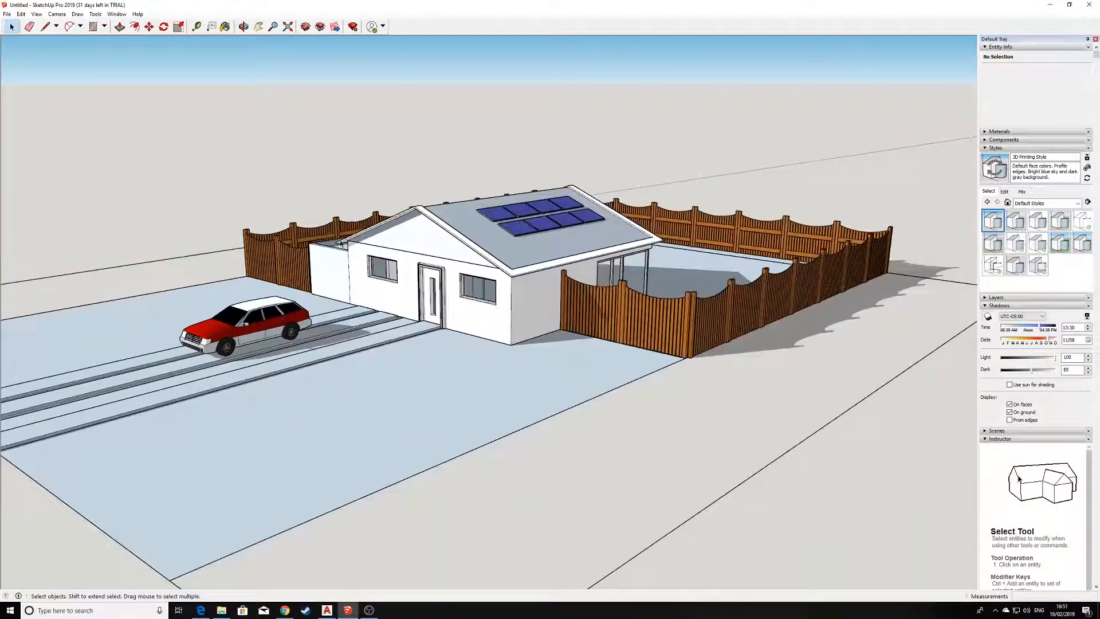
Examine the completed house, driveway and fenced garden from the front, from above and from ground level outside the fence.
scroll(329, 268, up, 2)
scroll(328, 264, down, 1)
shift+middle_drag(295, 226, 308, 270)
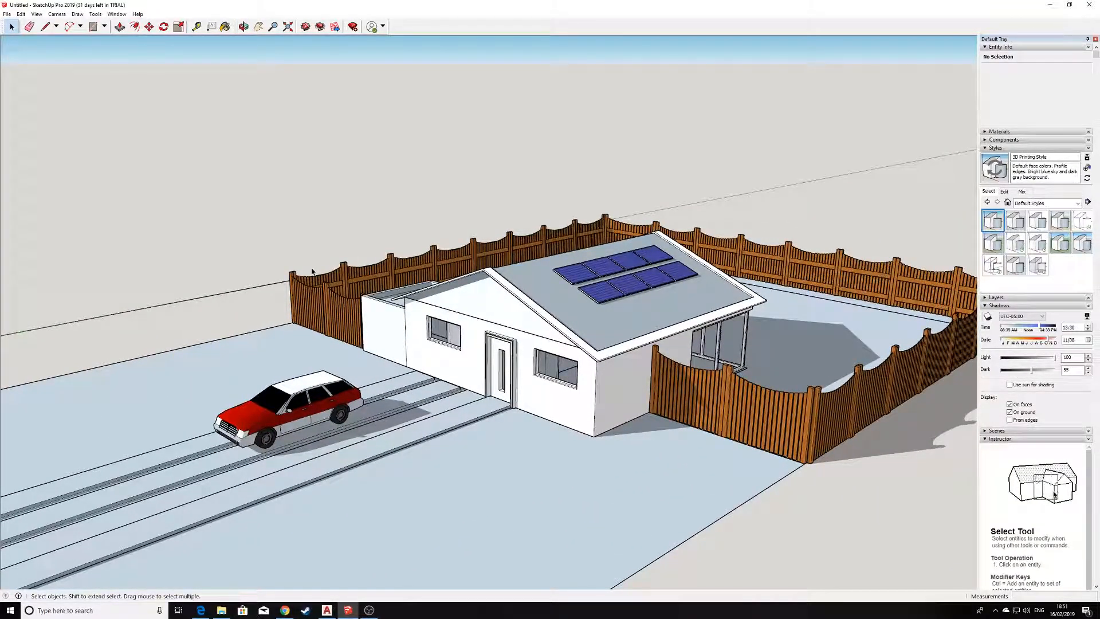
middle_drag(543, 463, 528, 382)
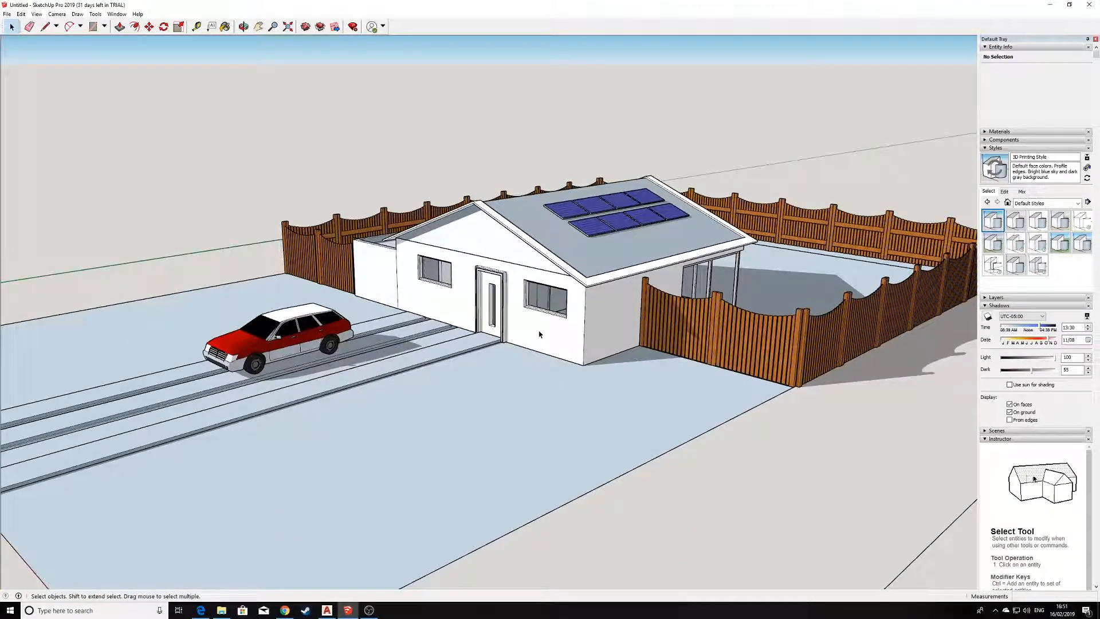
scroll(578, 340, up, 2)
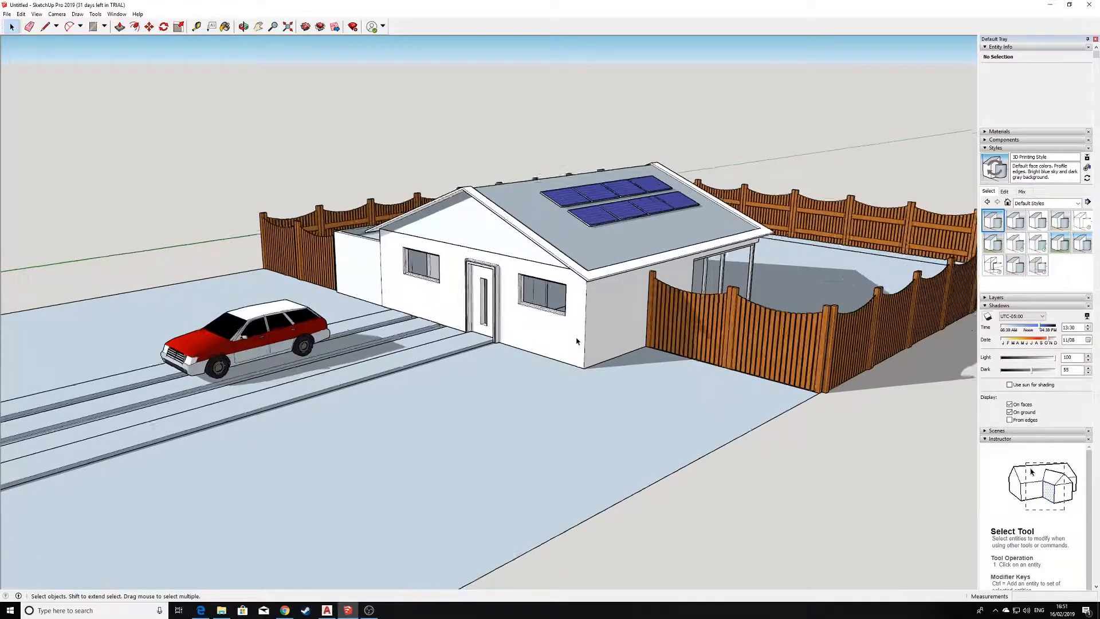
mouse_move(554, 345)
middle_down()
mouse_move(579, 344)
mouse_move(550, 316)
mouse_move(539, 366)
mouse_move(544, 352)
middle_up()
scroll(578, 345, down, 2)
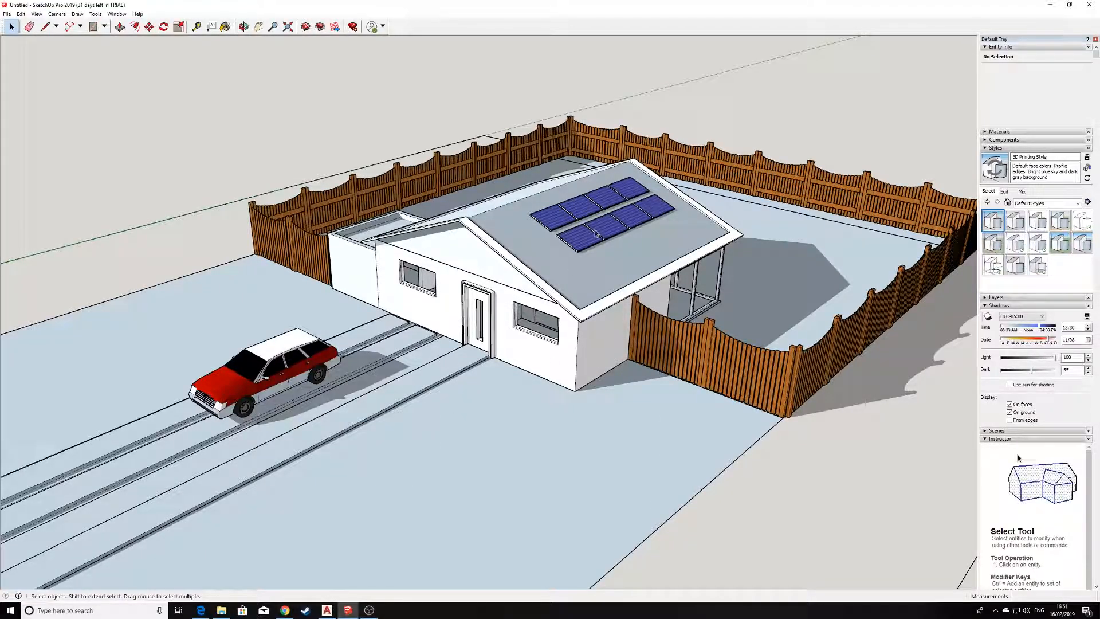
middle_drag(404, 283, 1006, 181)
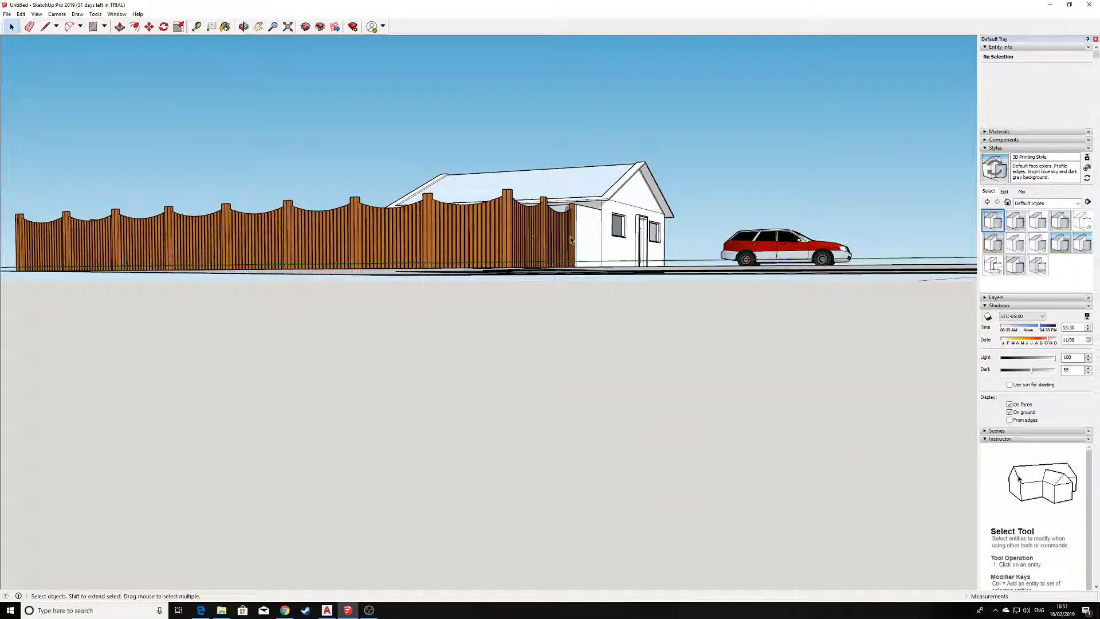
Apply the HiddenLine style from the Default Styles collection to the house model.
middle_drag(596, 238, 414, 295)
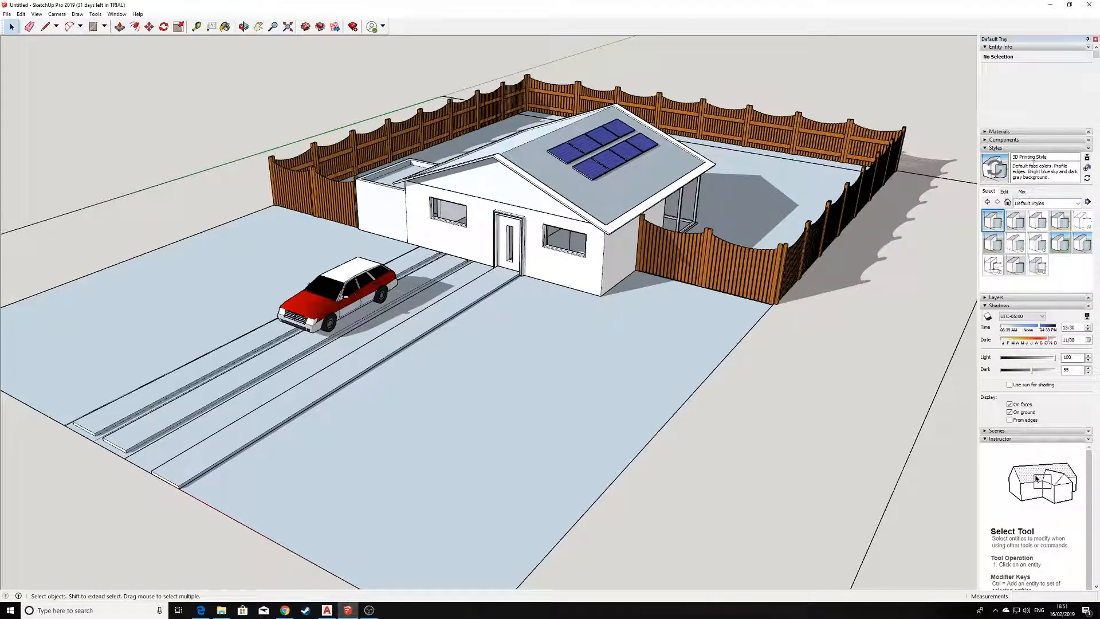
click(997, 149)
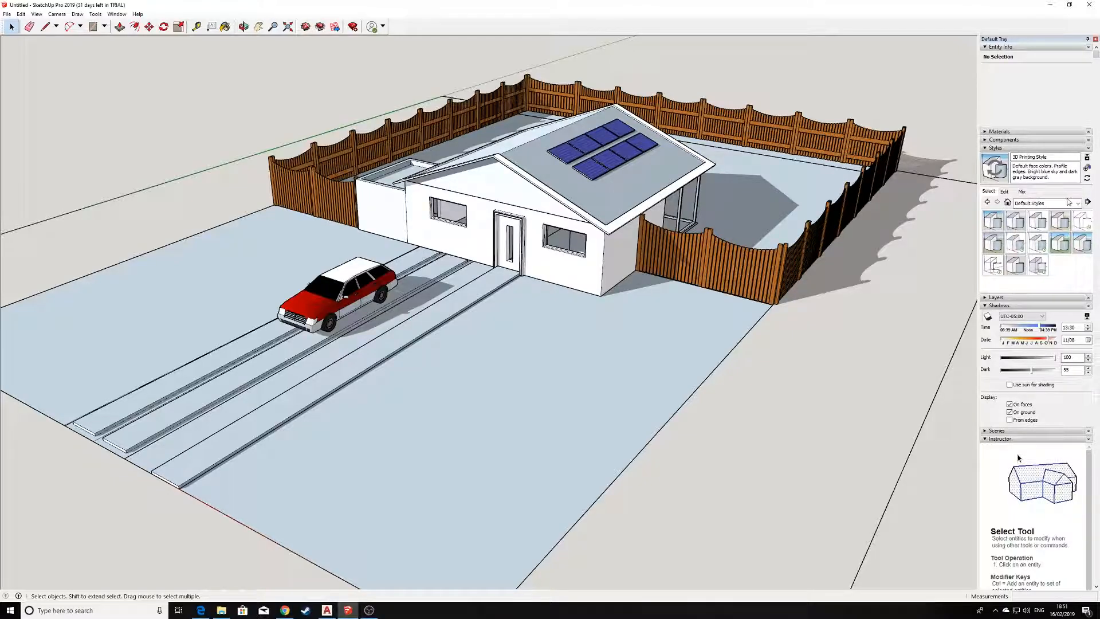
click(1008, 203)
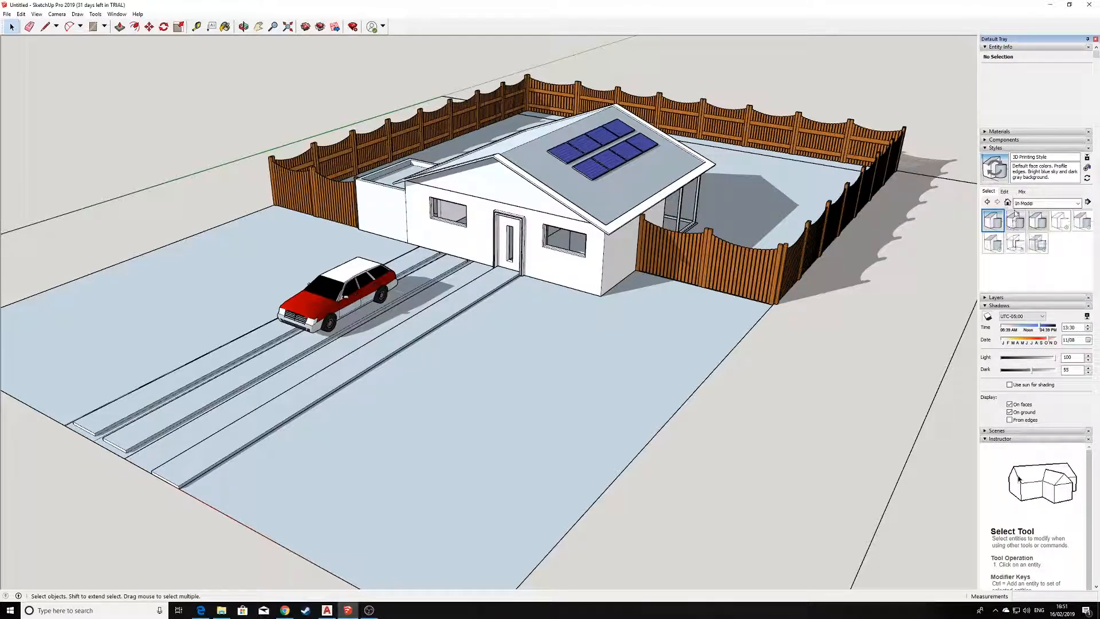
click(1078, 203)
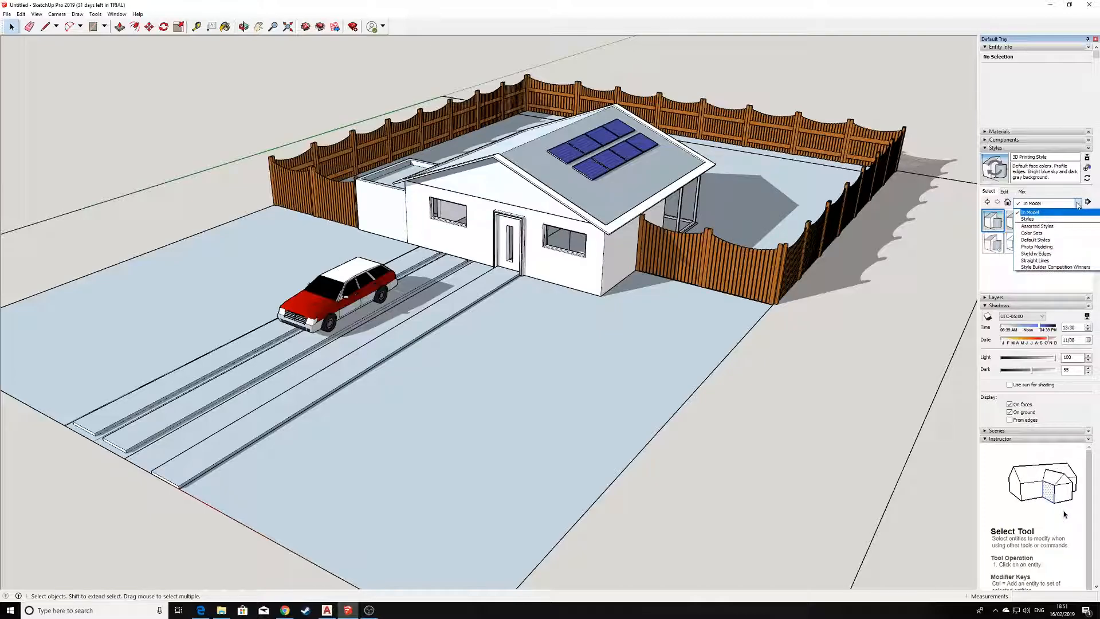
click(1028, 219)
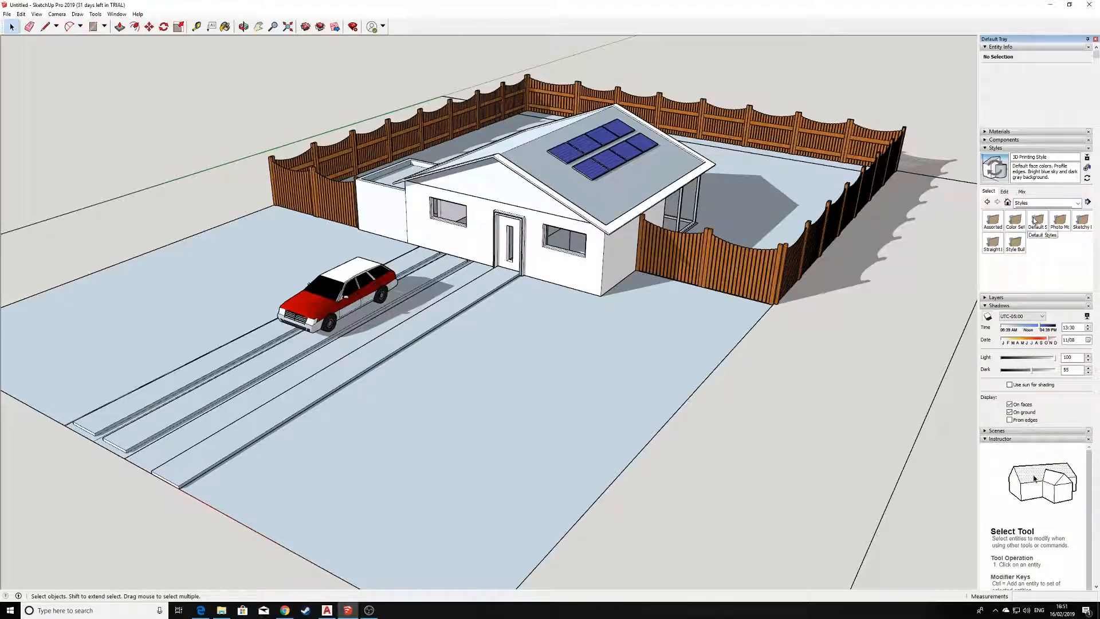
click(1037, 222)
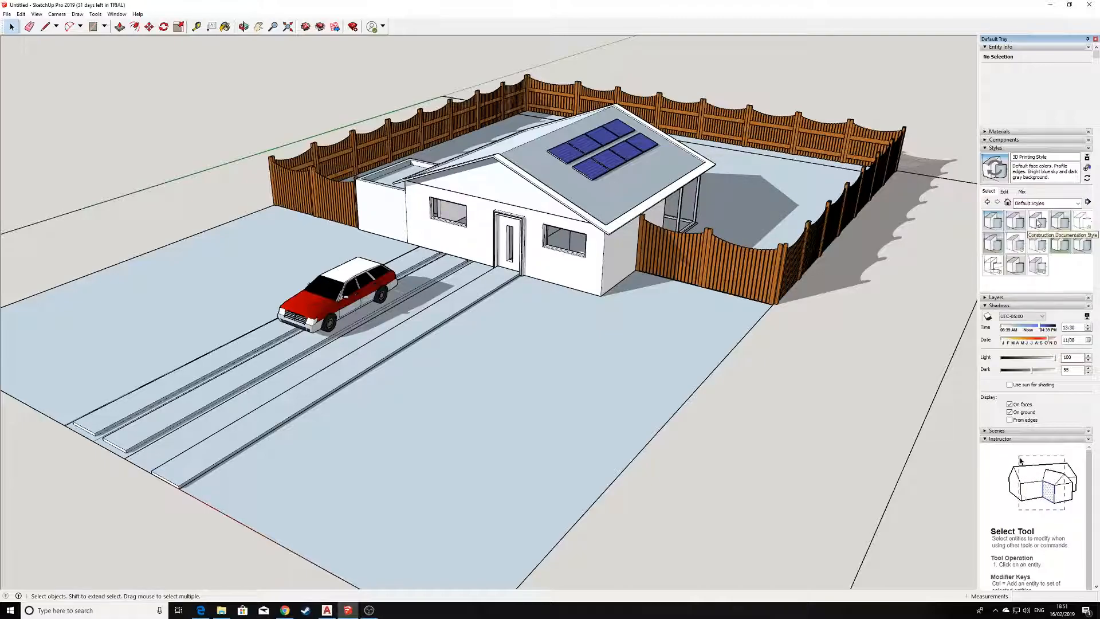
click(1082, 223)
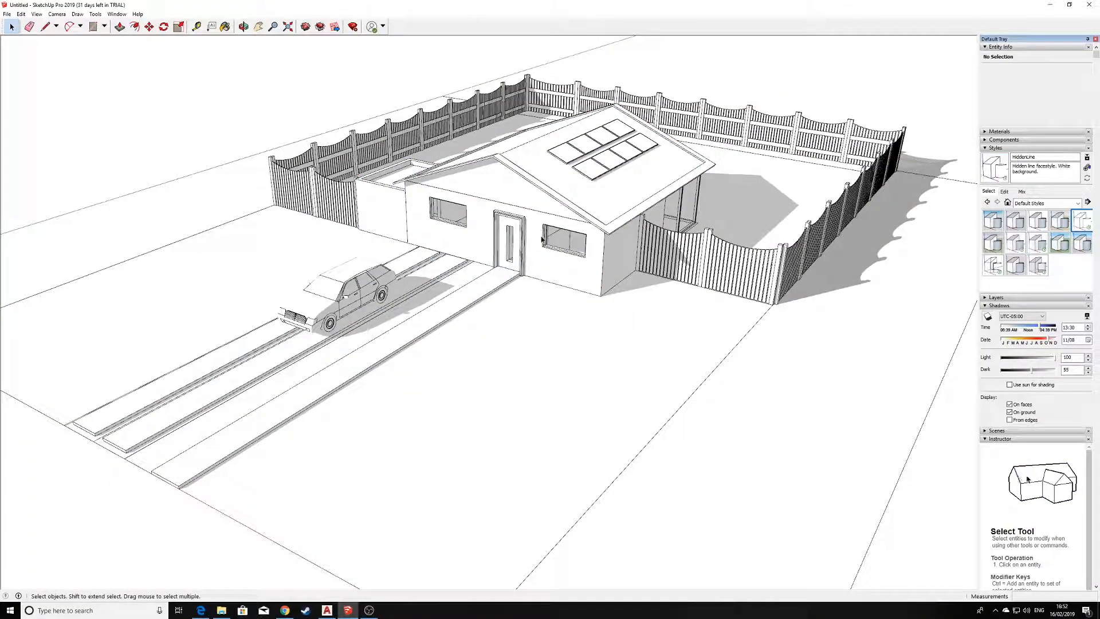
Set the shadows' Dark value to 100.
middle_drag(533, 207, 647, 274)
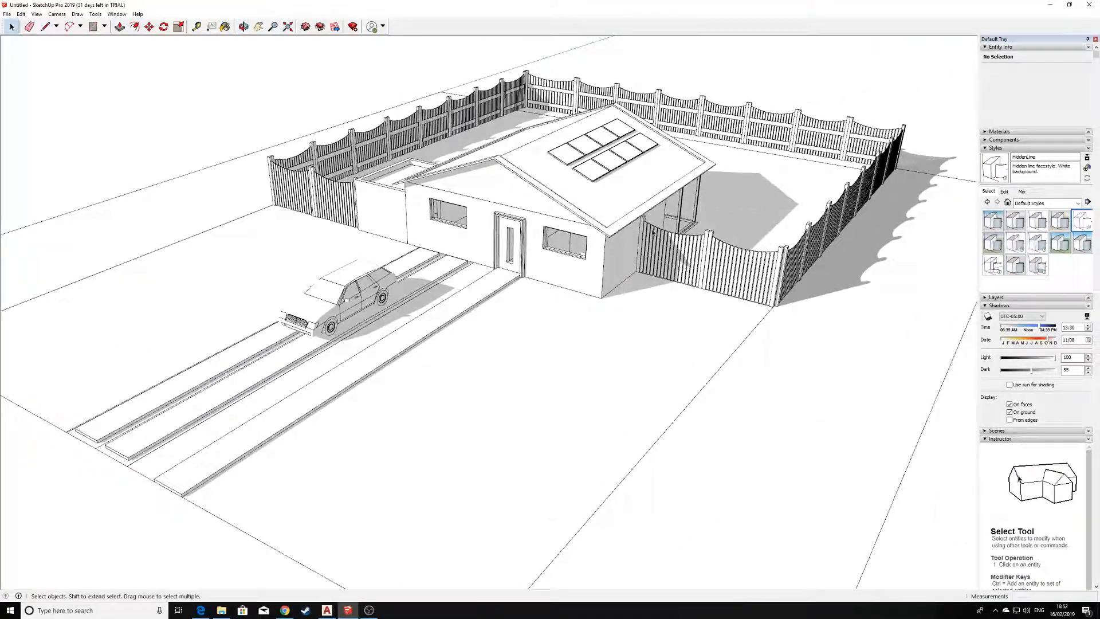
scroll(600, 194, up, 1)
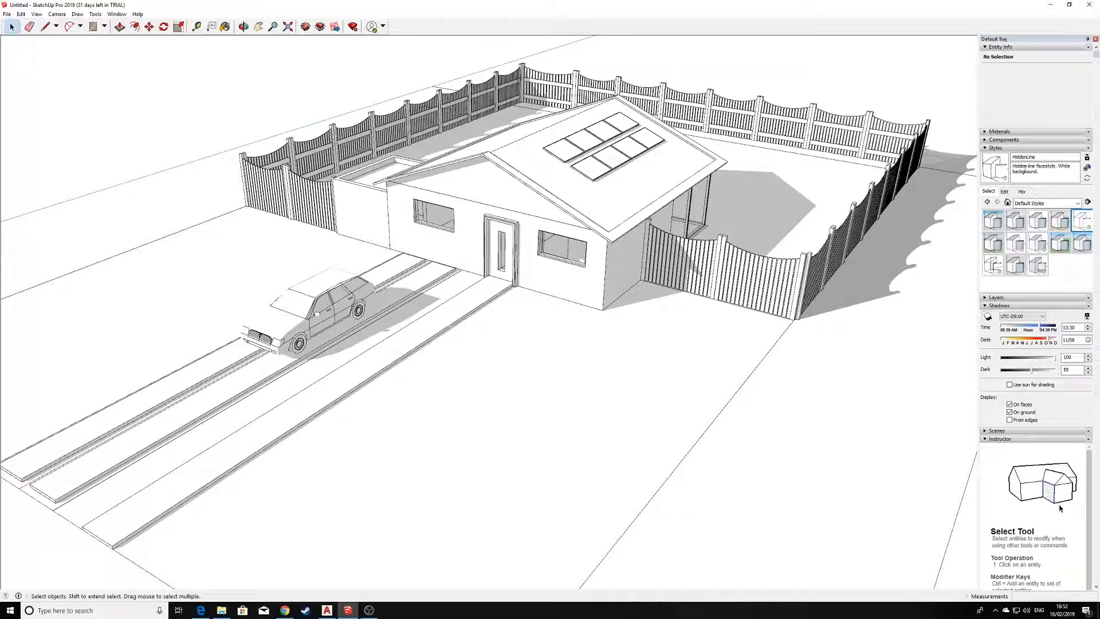
click(1007, 309)
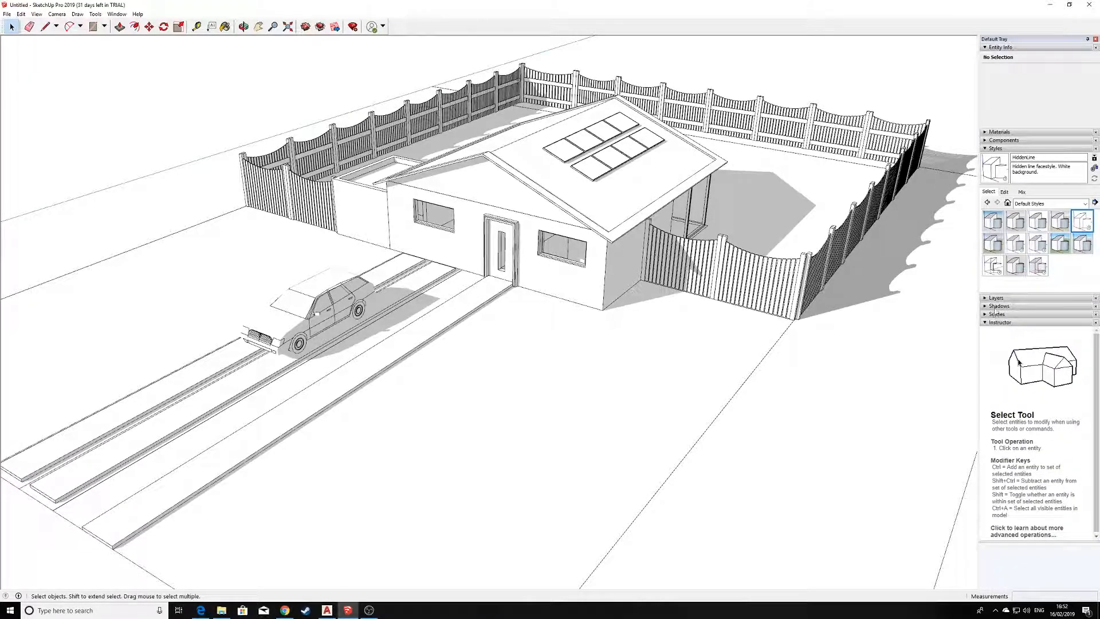
click(999, 307)
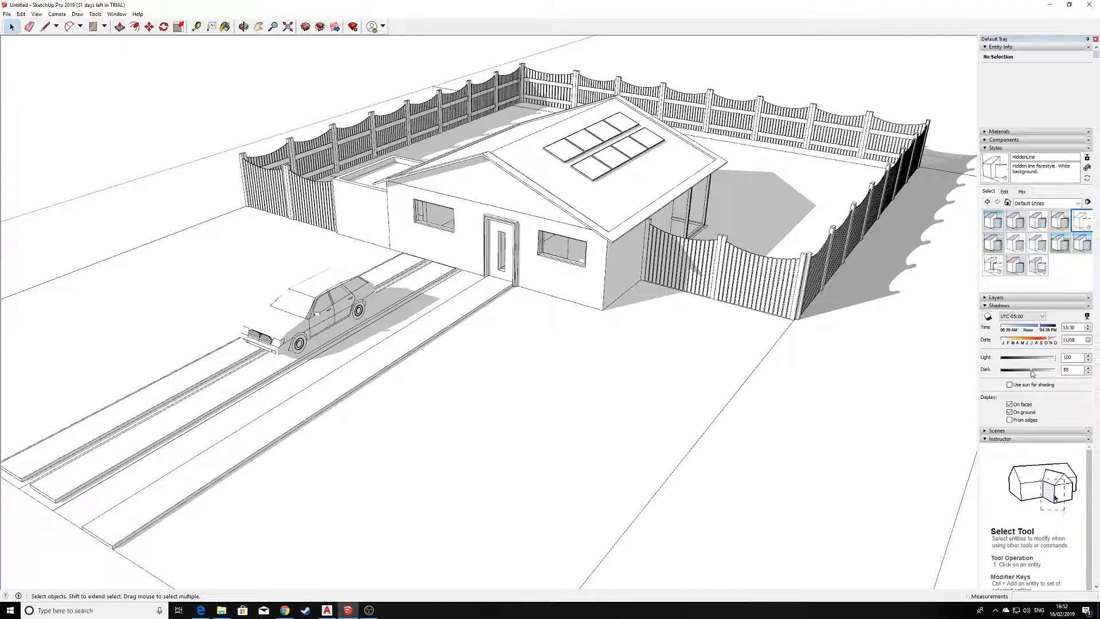
drag(1034, 374, 1073, 371)
middle_drag(531, 236, 521, 215)
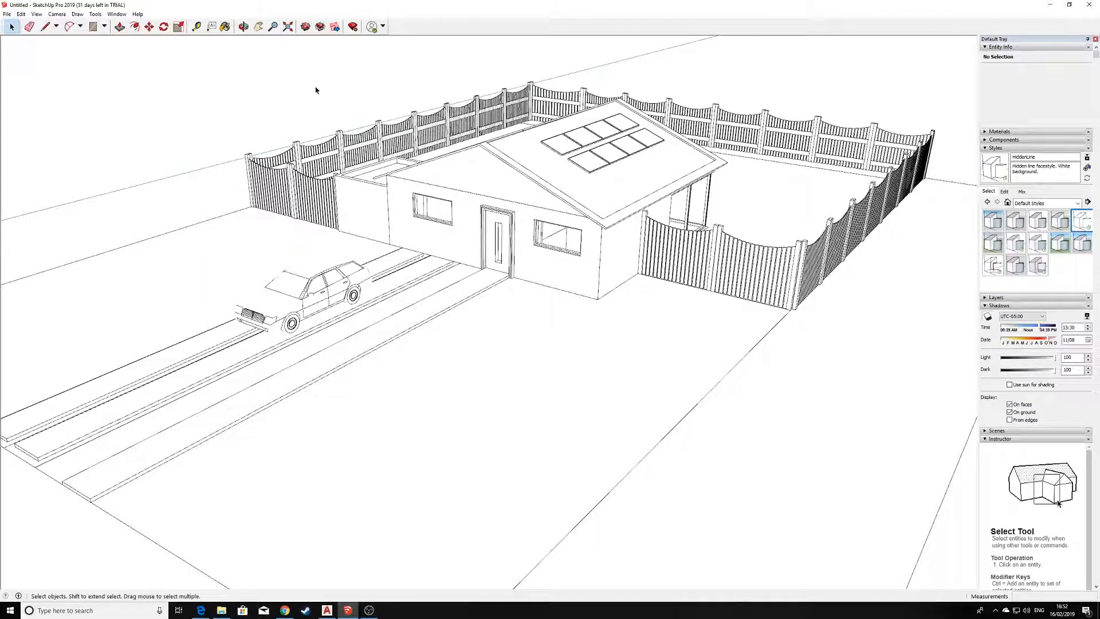
Switch the camera to parallel projection and show the house and site in the standard isometric view.
click(55, 14)
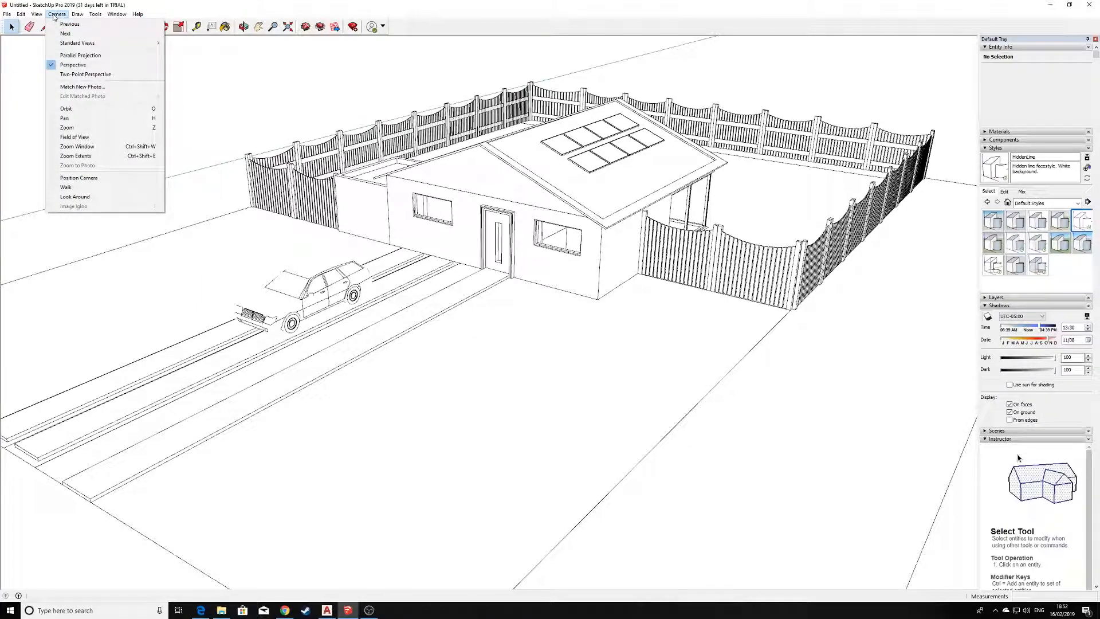
click(85, 56)
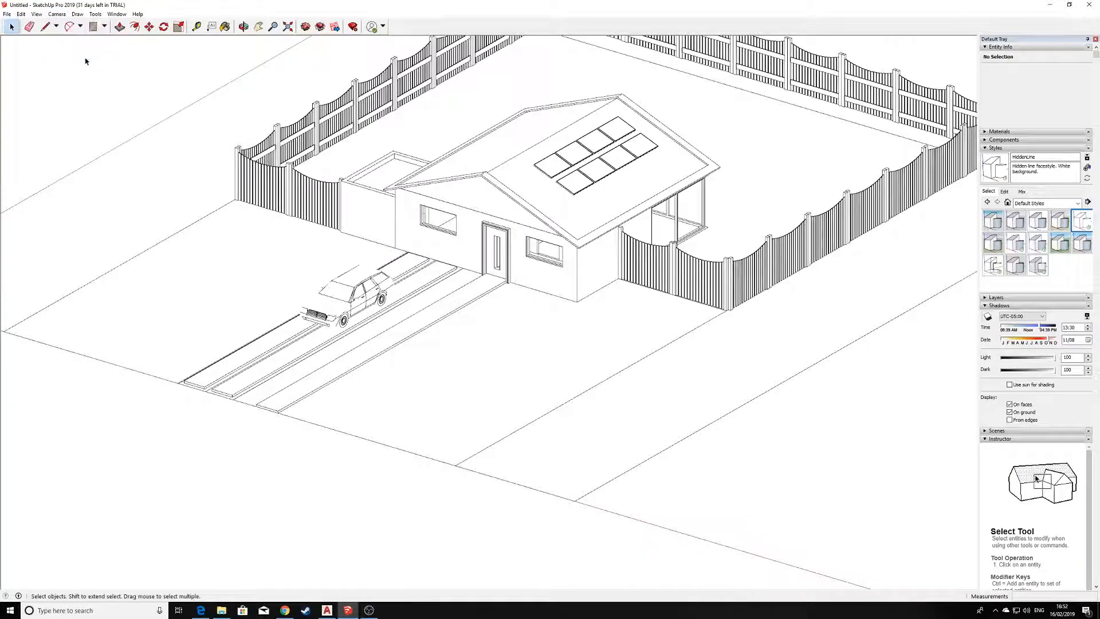
click(64, 14)
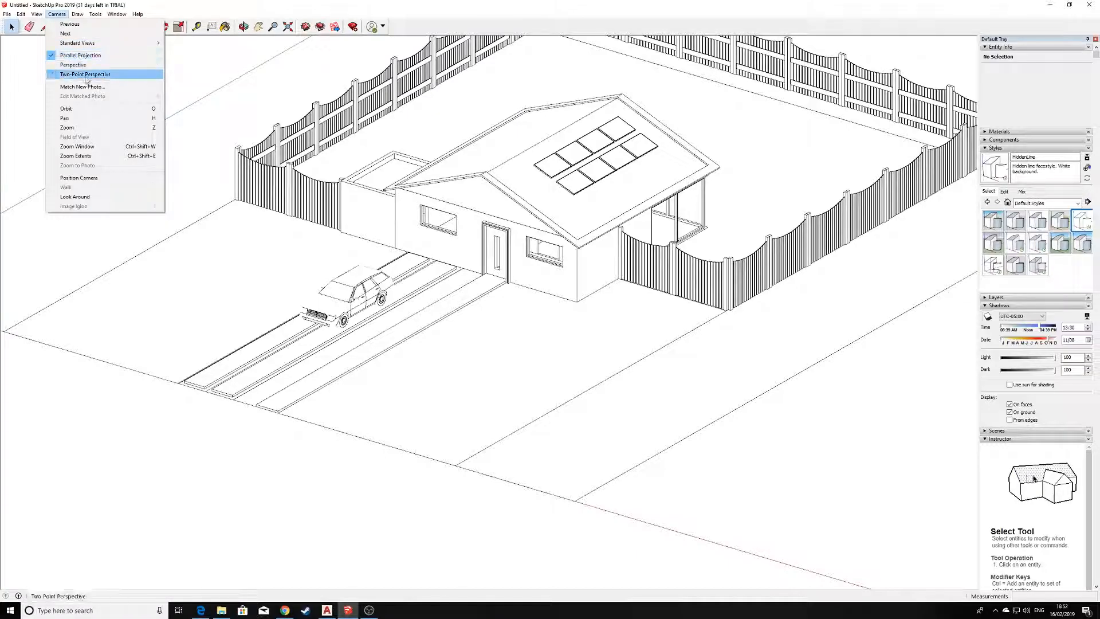
mouse_move(128, 44)
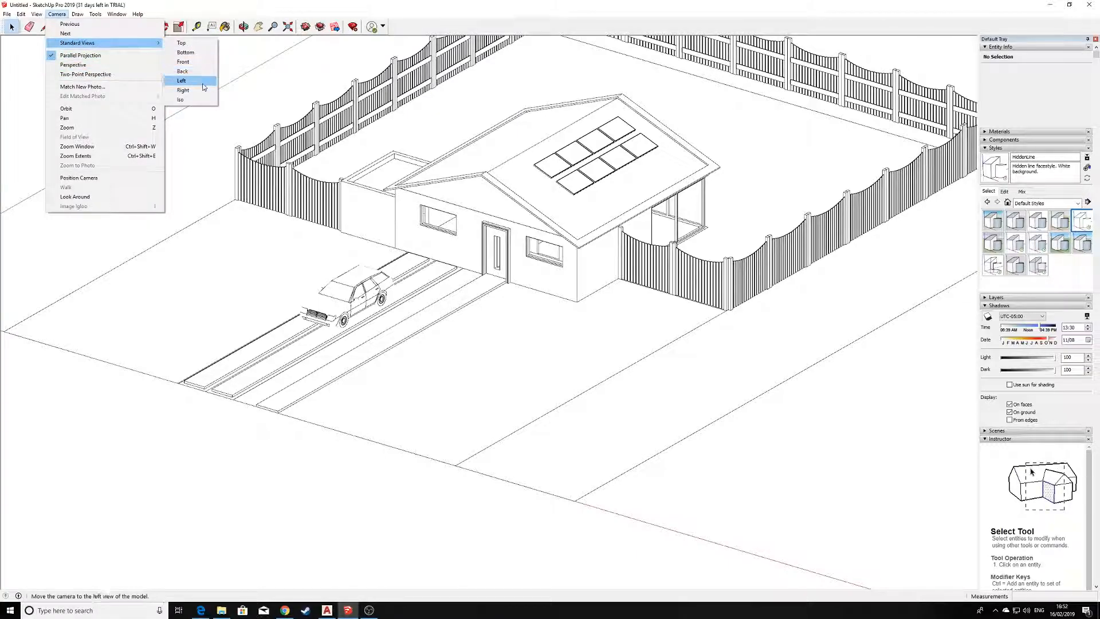
click(181, 99)
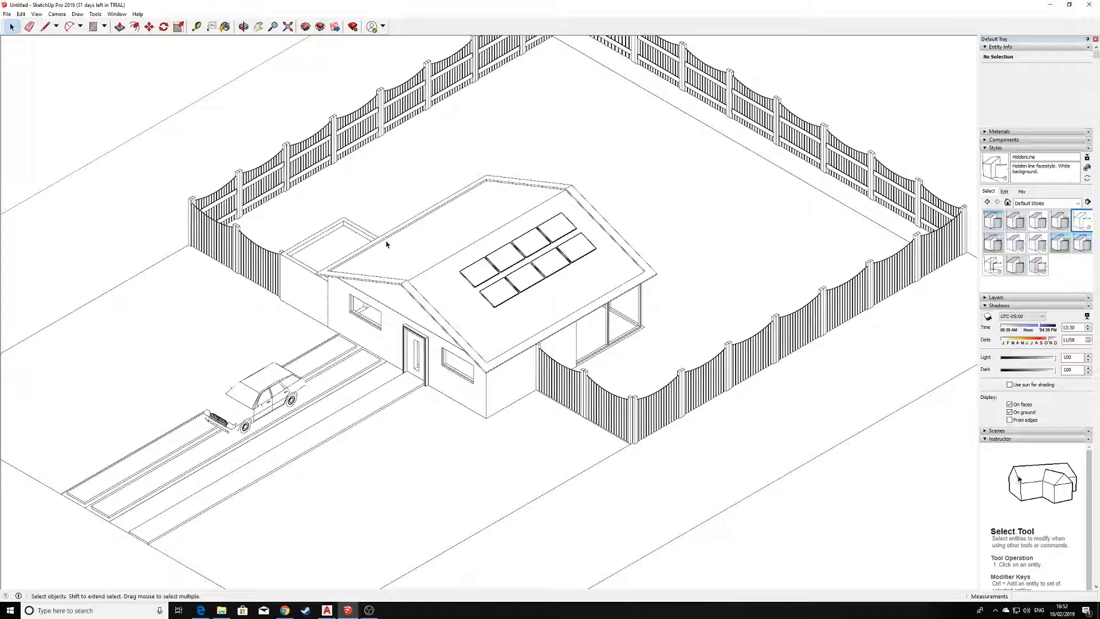
scroll(394, 248, up, 1)
scroll(393, 248, down, 2)
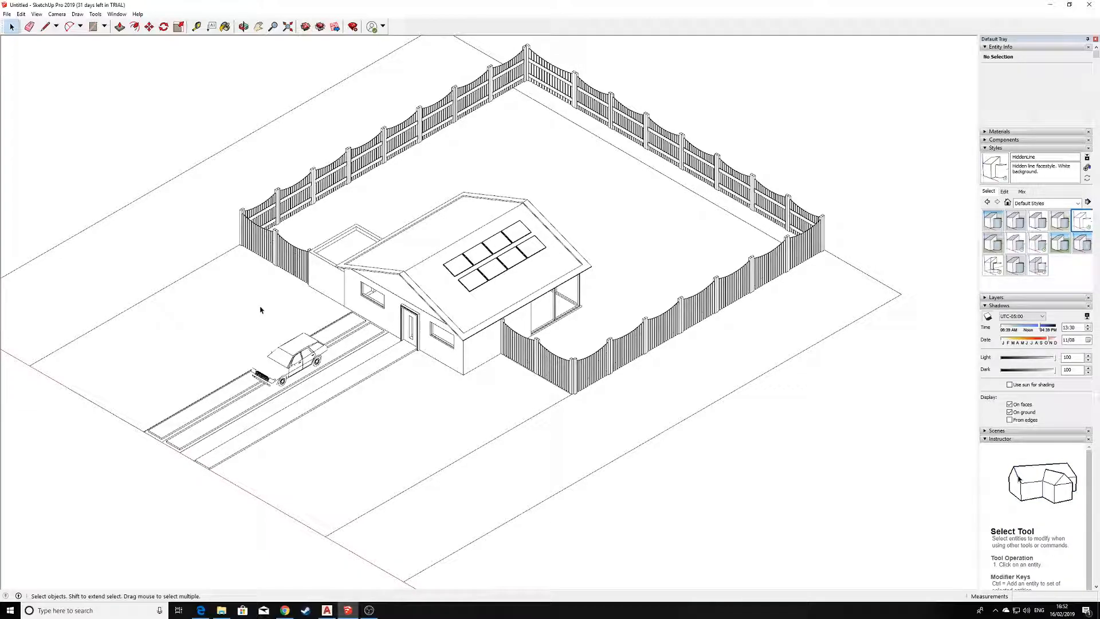
scroll(245, 365, up, 10)
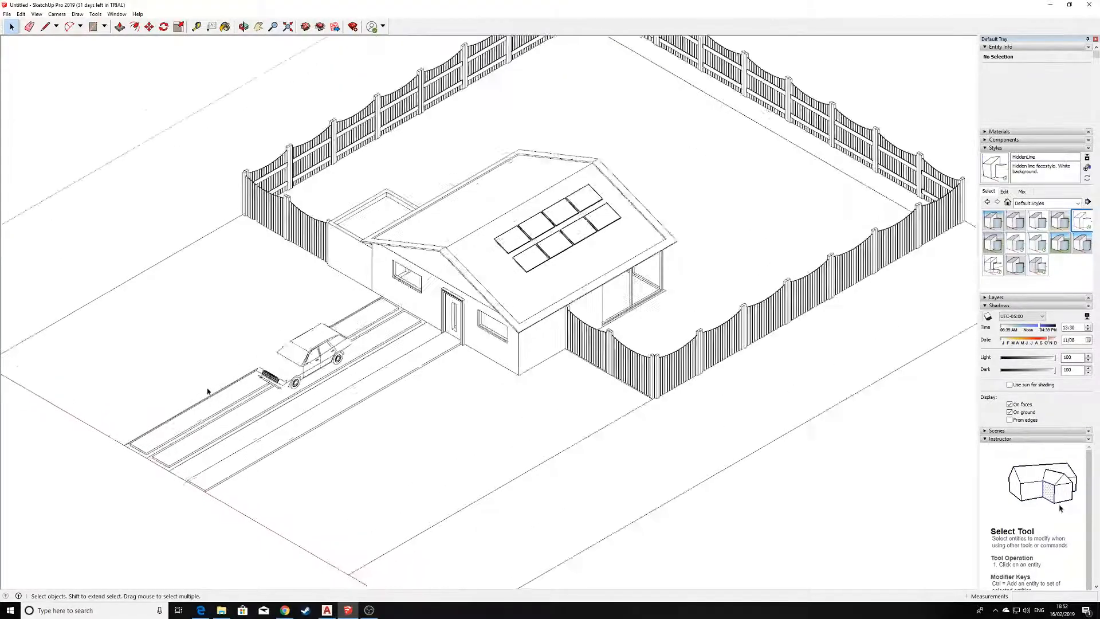
Turn on Profiles with a value of 1 in the HiddenLine style's edge settings, checking the effect on the car outline.
scroll(311, 356, up, 2)
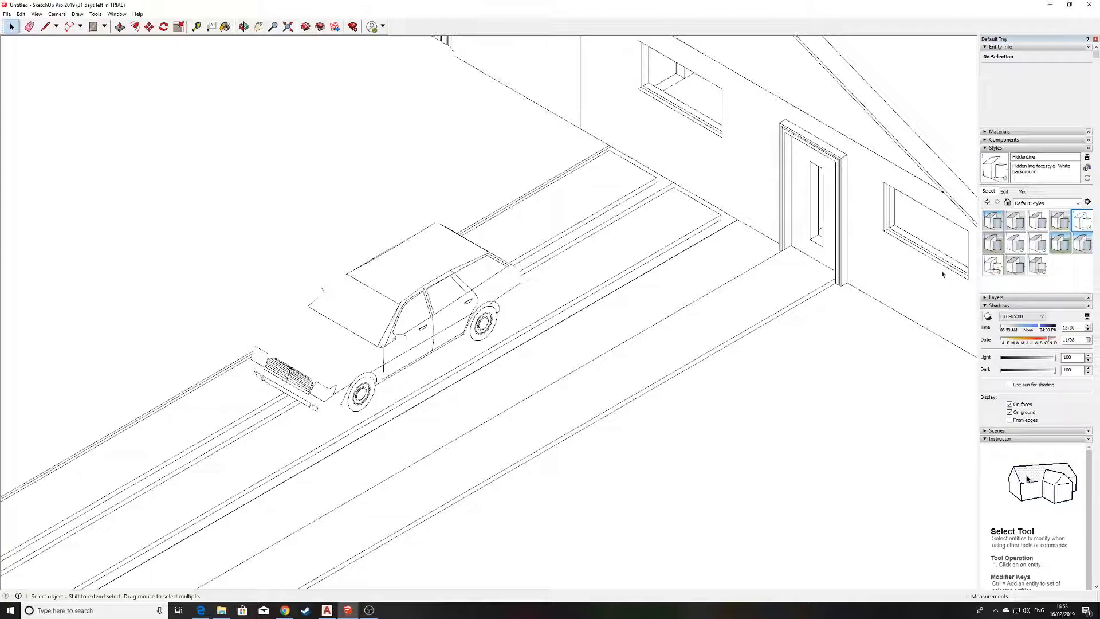
click(1005, 192)
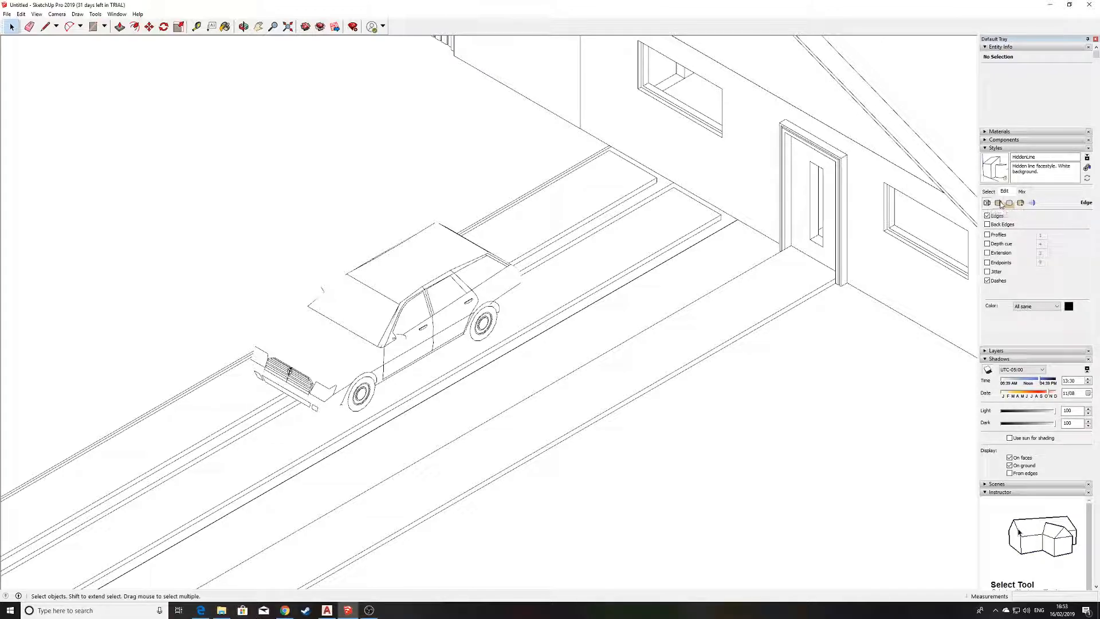
click(998, 204)
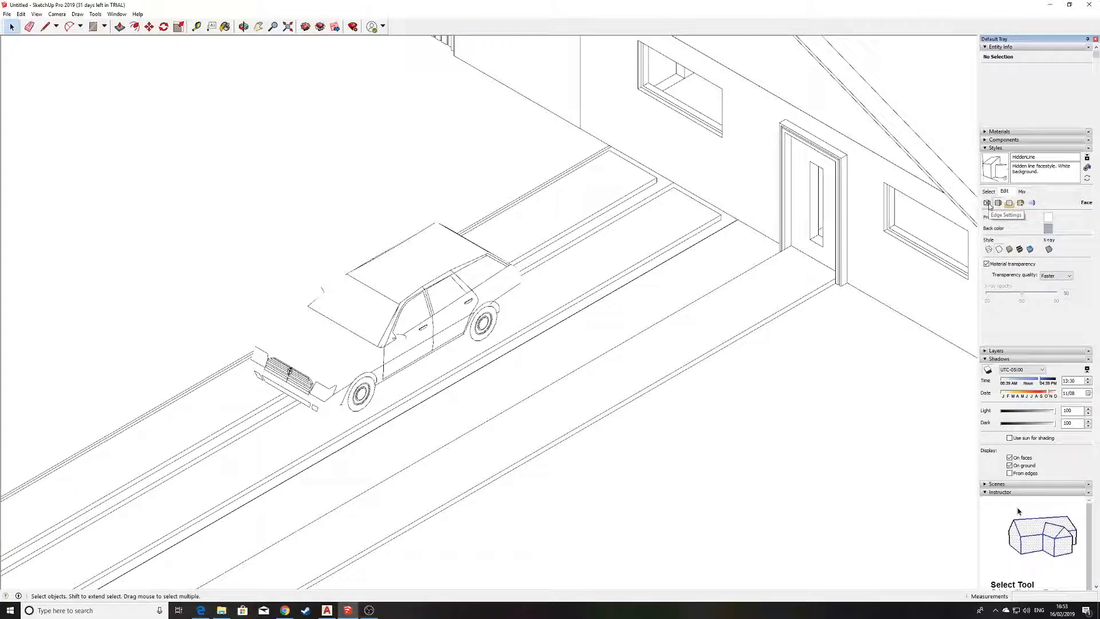
click(987, 203)
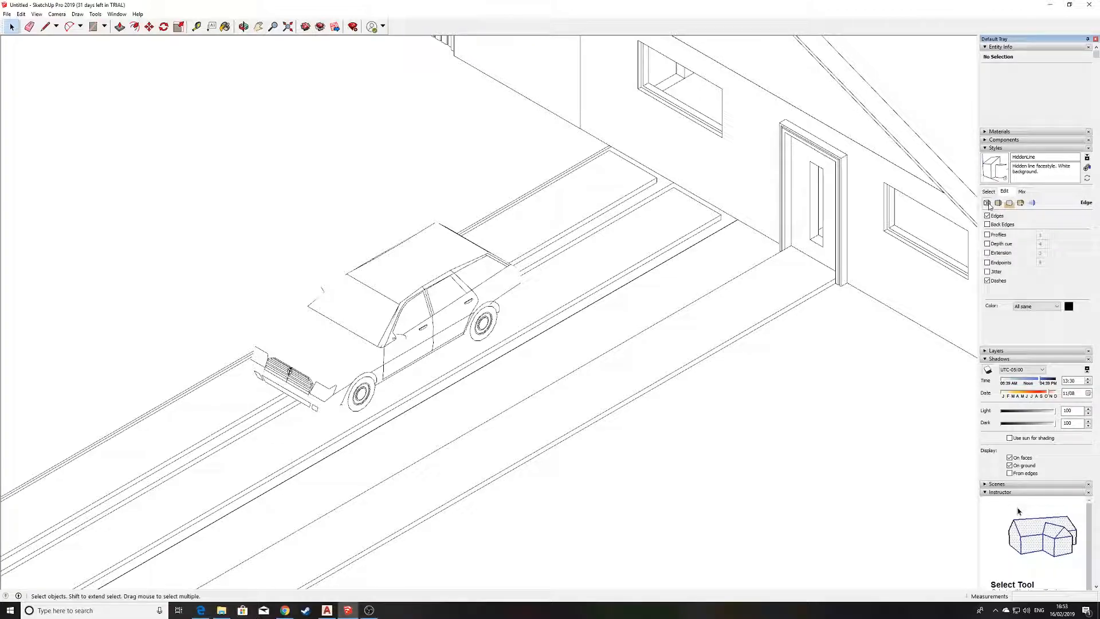
click(990, 235)
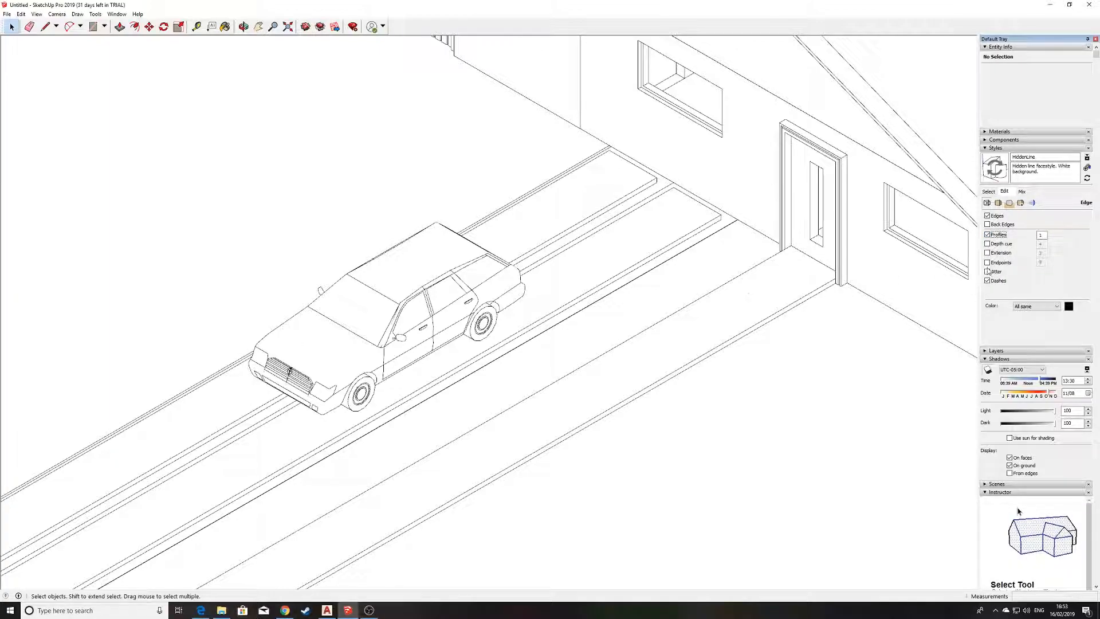
click(988, 237)
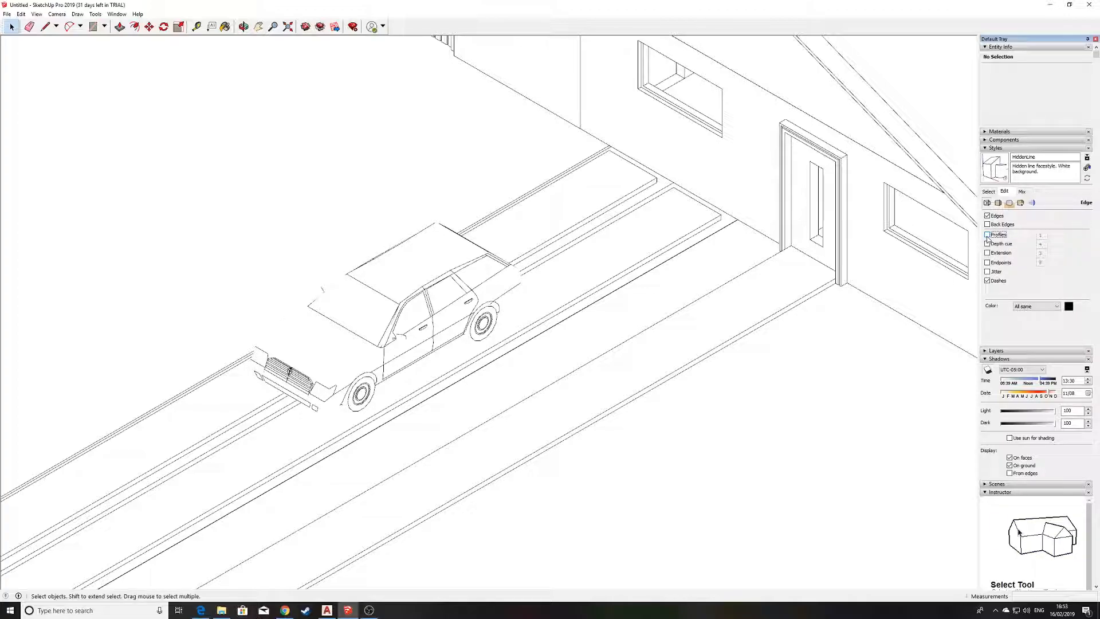
click(988, 235)
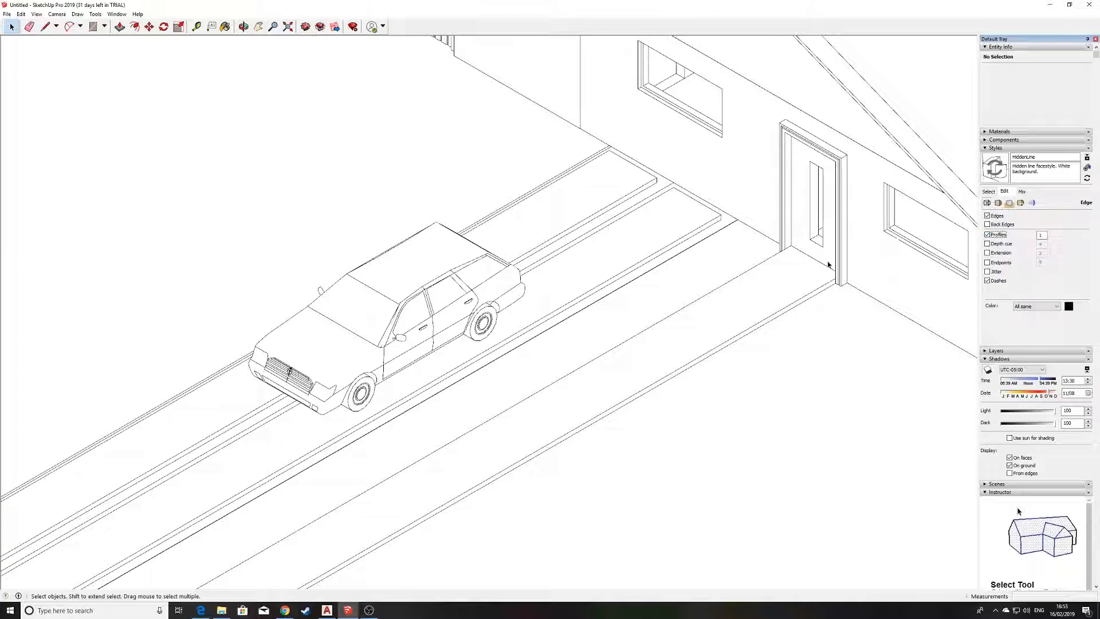
Set up a 2D graphic export of the entire house and fenced site, with PDF File (*.pdf) as the file type.
scroll(593, 265, down, 6)
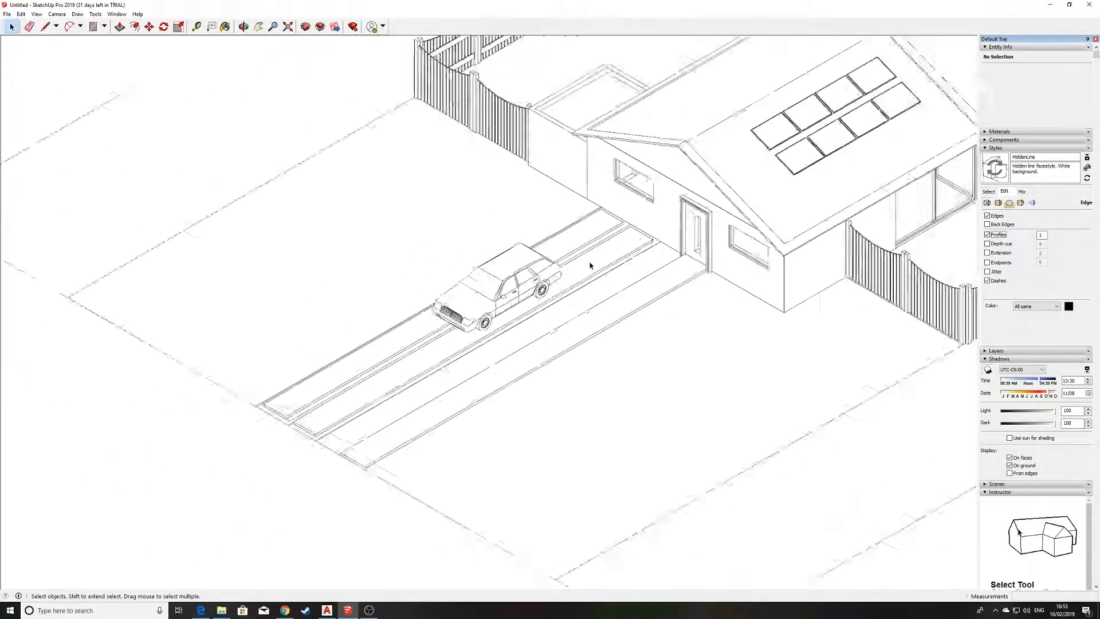
scroll(593, 265, down, 1)
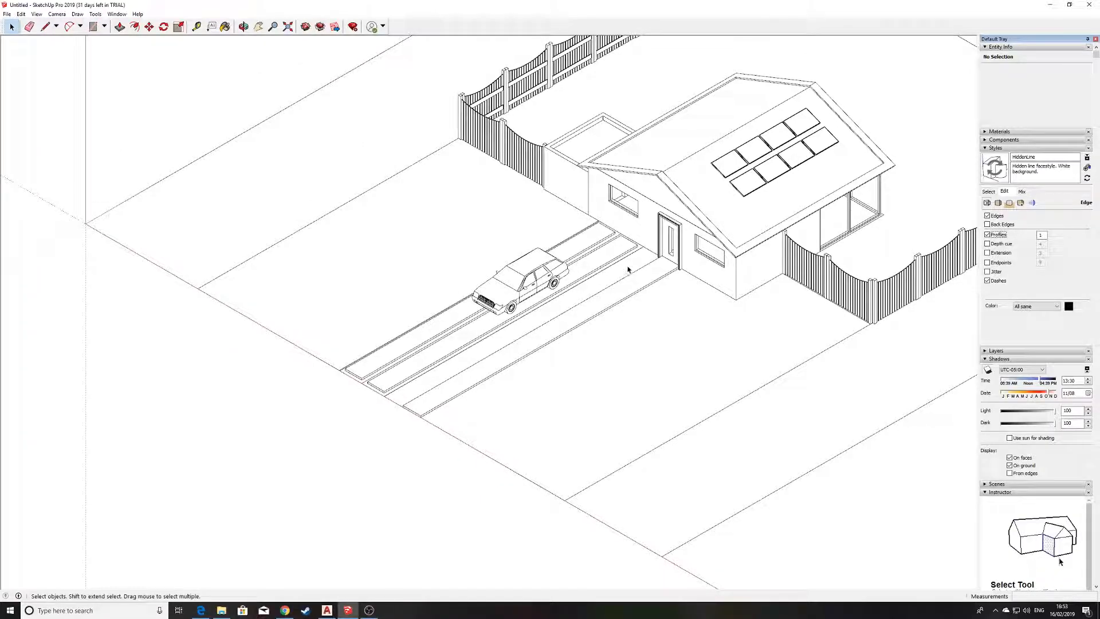
scroll(626, 233, down, 4)
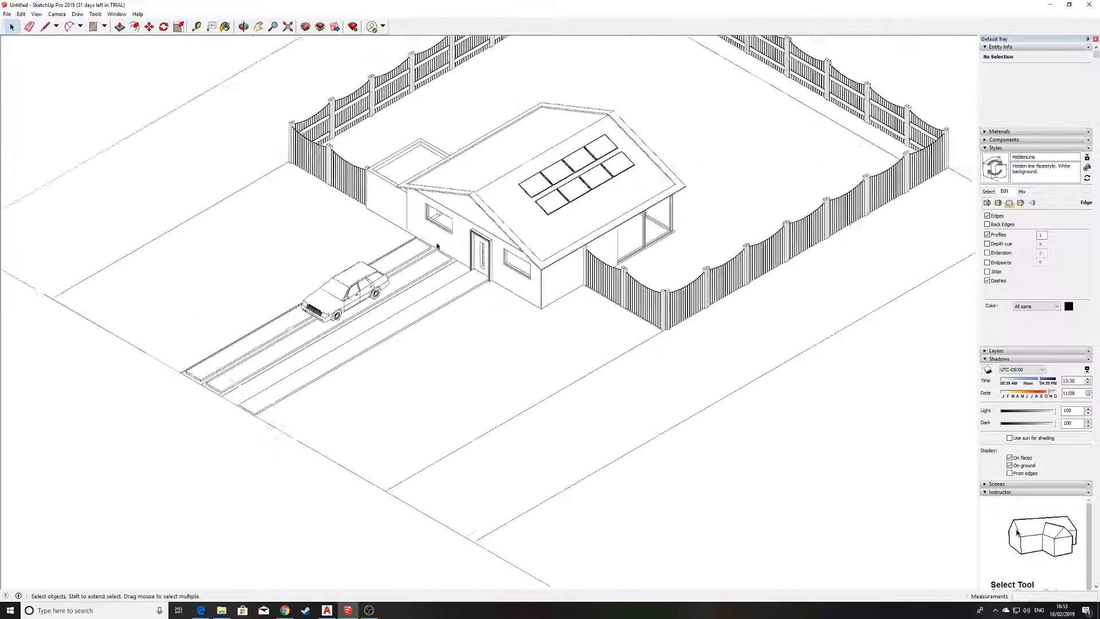
shift+middle_drag(439, 243, 442, 348)
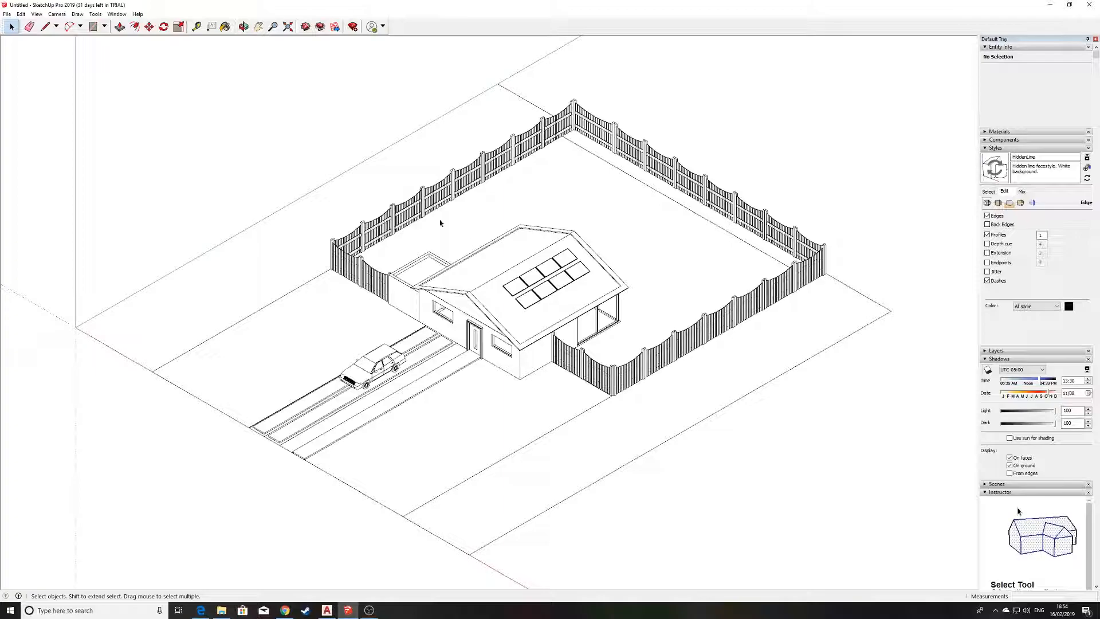
click(8, 15)
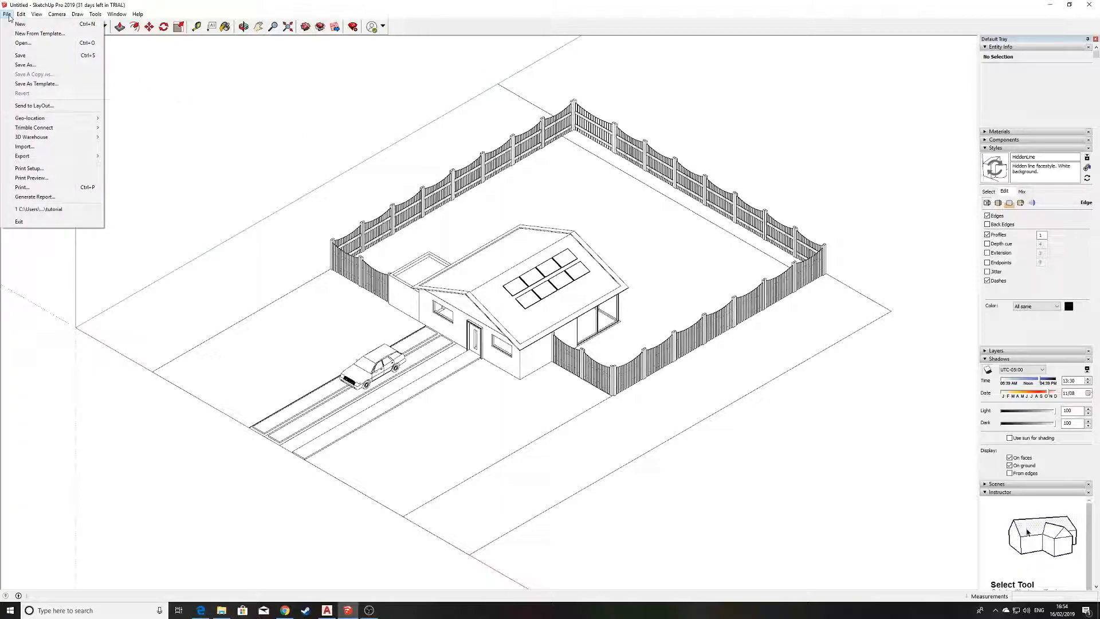
mouse_move(54, 155)
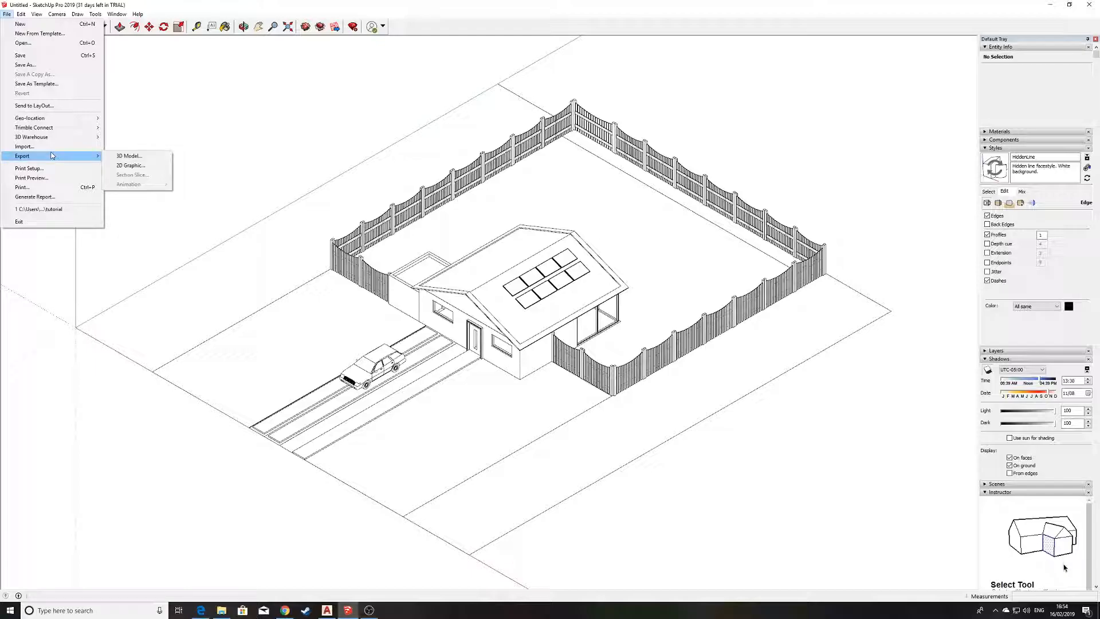
click(135, 167)
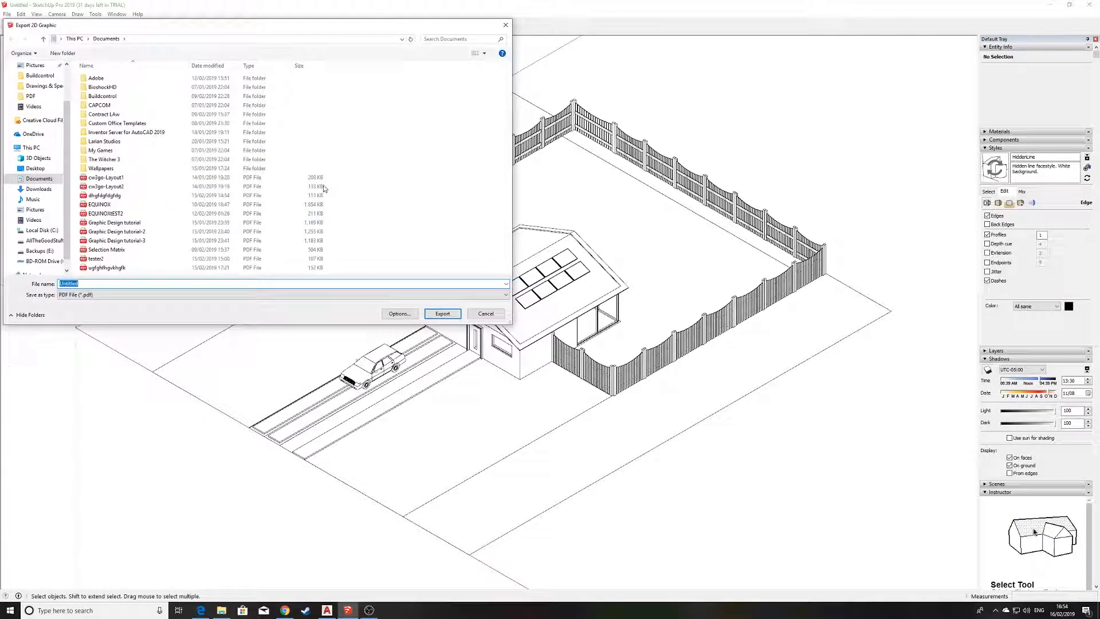
click(261, 294)
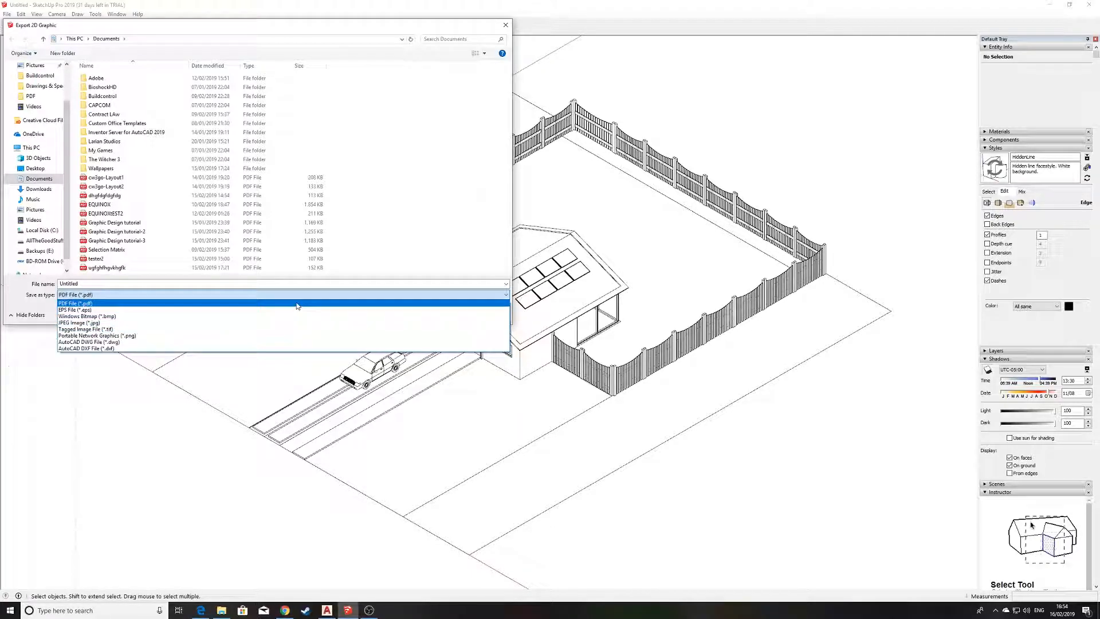
click(297, 304)
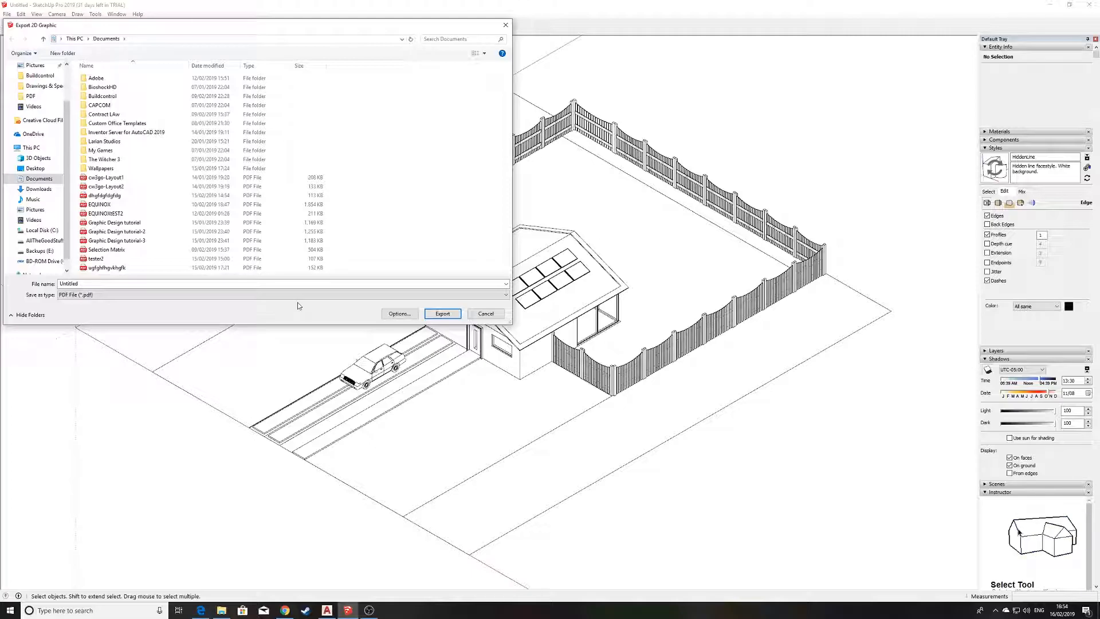
Name the PDF samplefloorplandiagram and export it to the Documents folder.
double_click(249, 284)
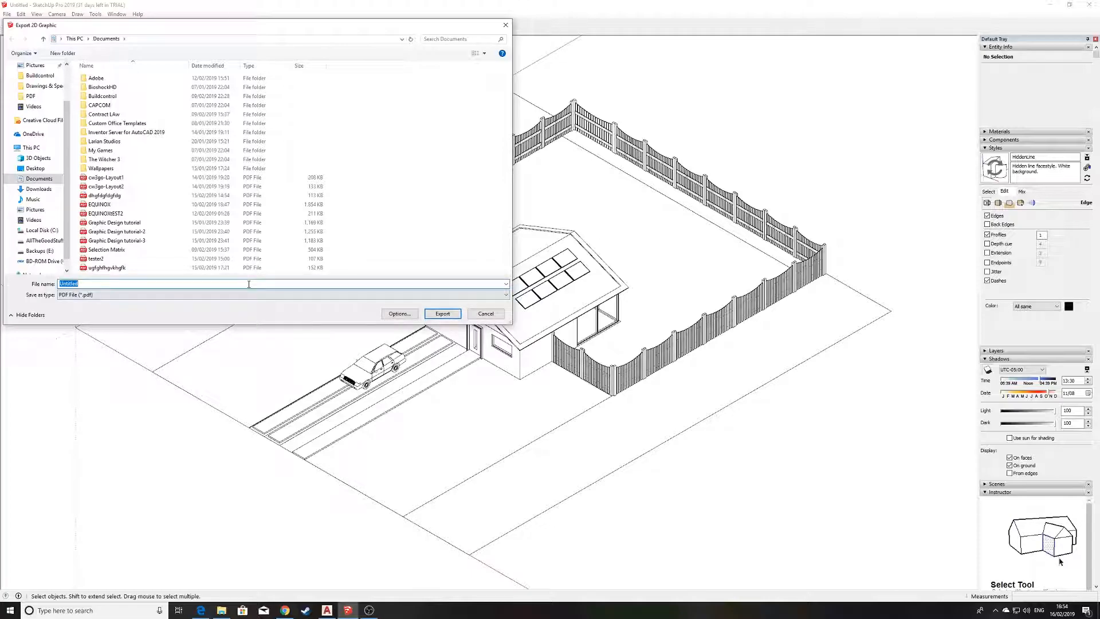
text(sampl)
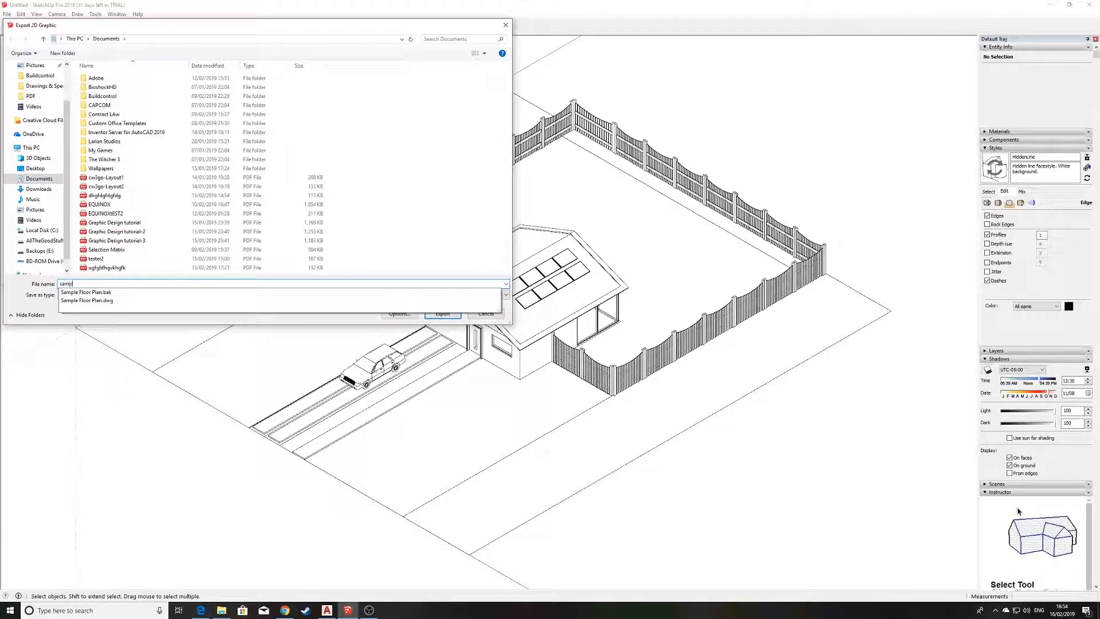
text(efloorpa)
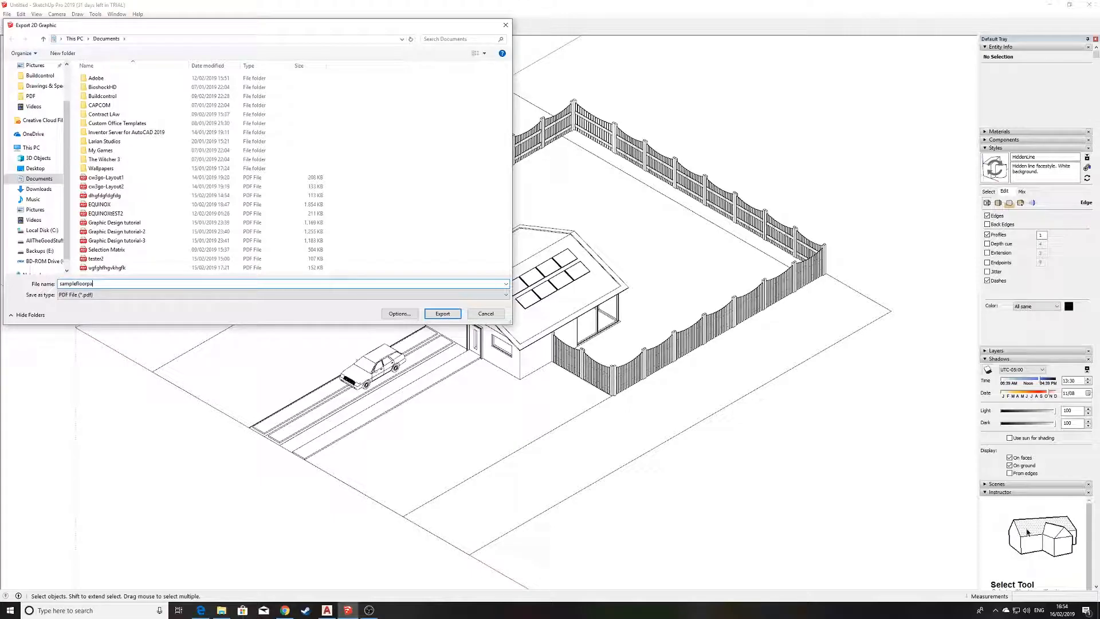
key(BackSpace)
text(landiagram)
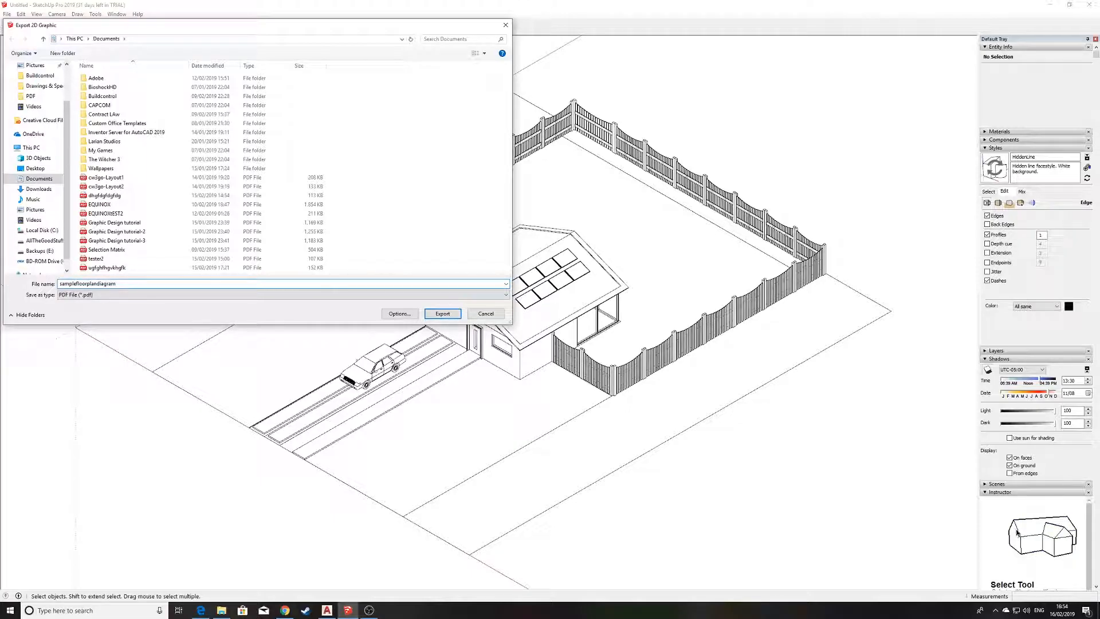
key(Return)
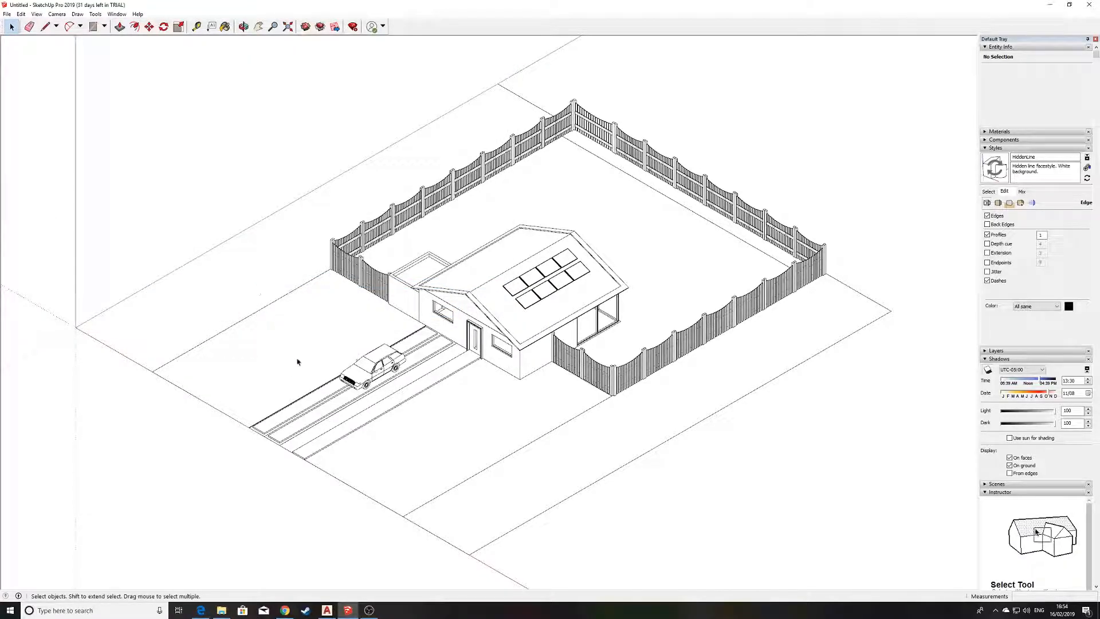
Switch to File Explorer, open samplefloorplandiagram from the Documents folder and dismiss the Microsoft Edge default-browser notice.
mouse_move(222, 610)
click(235, 579)
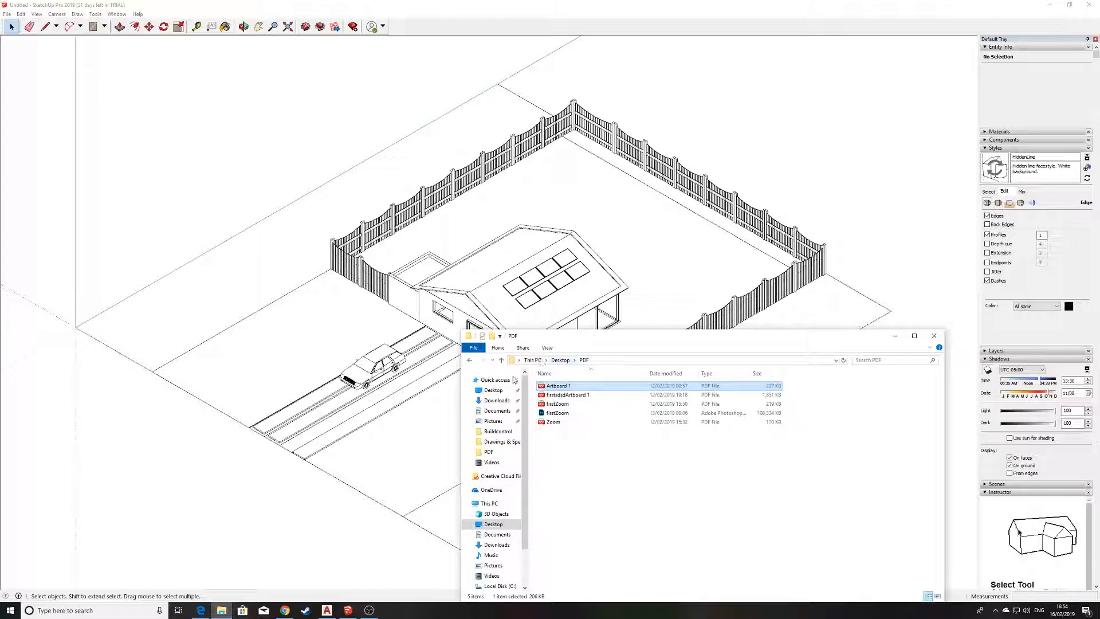
click(497, 411)
scroll(603, 435, down, 2)
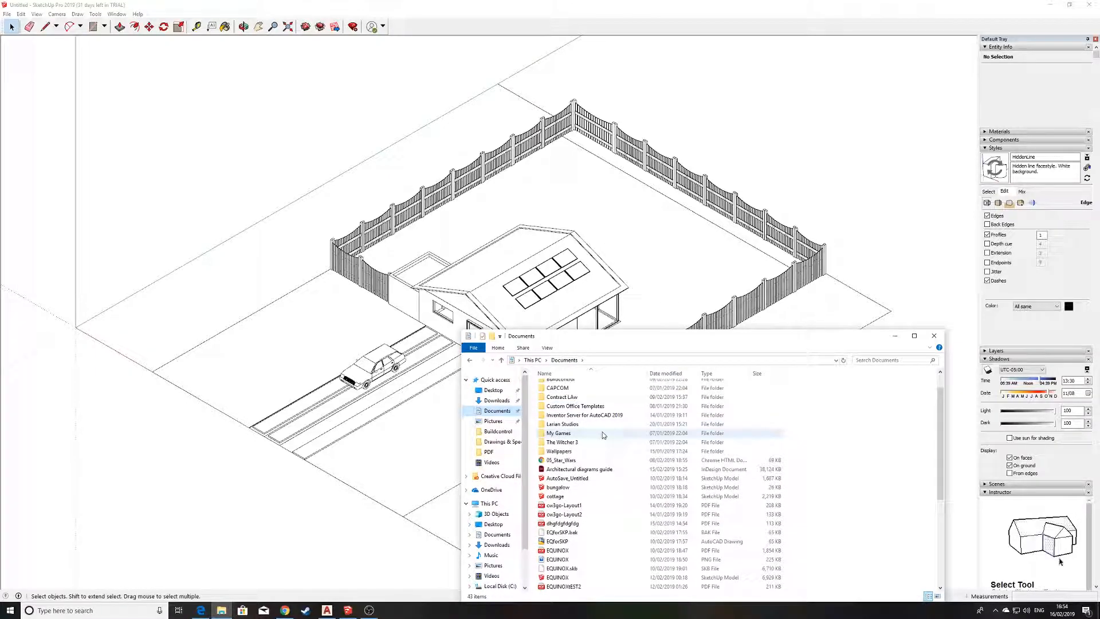
scroll(603, 436, down, 6)
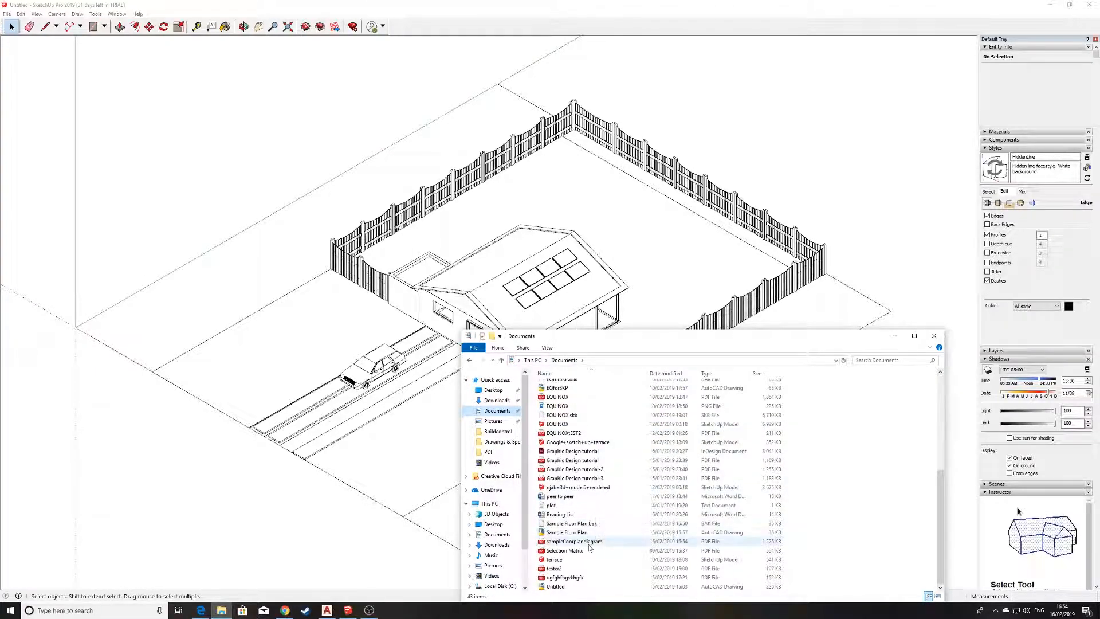
double_click(590, 543)
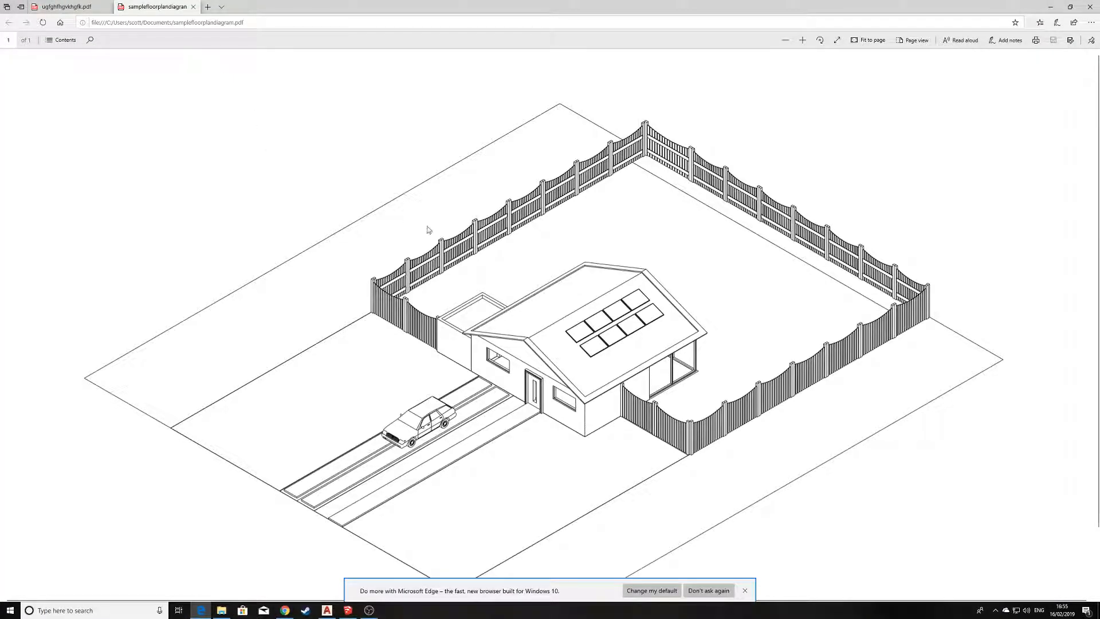
click(746, 590)
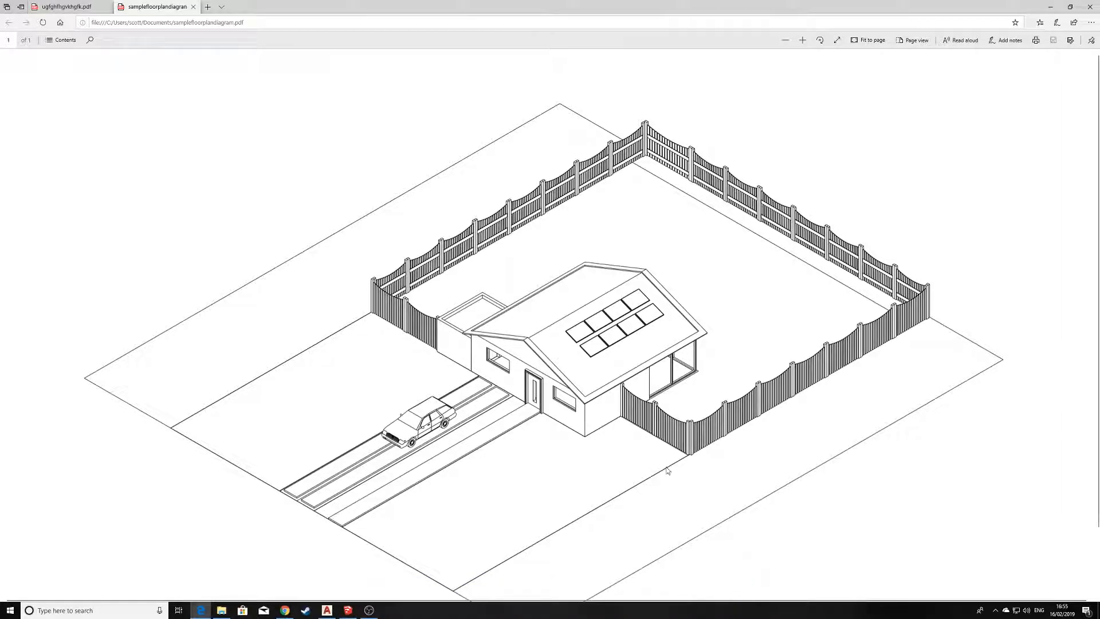
Examine the exported PDF's line quality up close around the roof's solar panels, returning to the whole drawing.
key(alt+Tab)
ctrl+scroll(666, 398, up, 5)
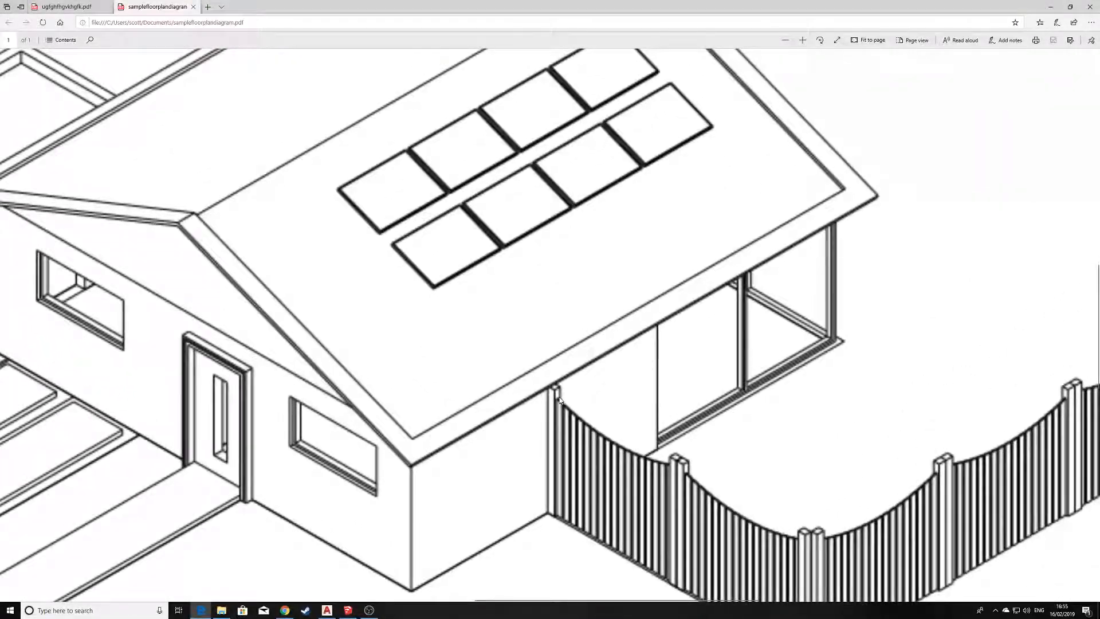
scroll(555, 401, up, 3)
scroll(555, 400, down, 3)
ctrl+scroll(548, 367, up, 1)
ctrl+scroll(546, 364, up, 1)
ctrl+scroll(364, 185, up, 3)
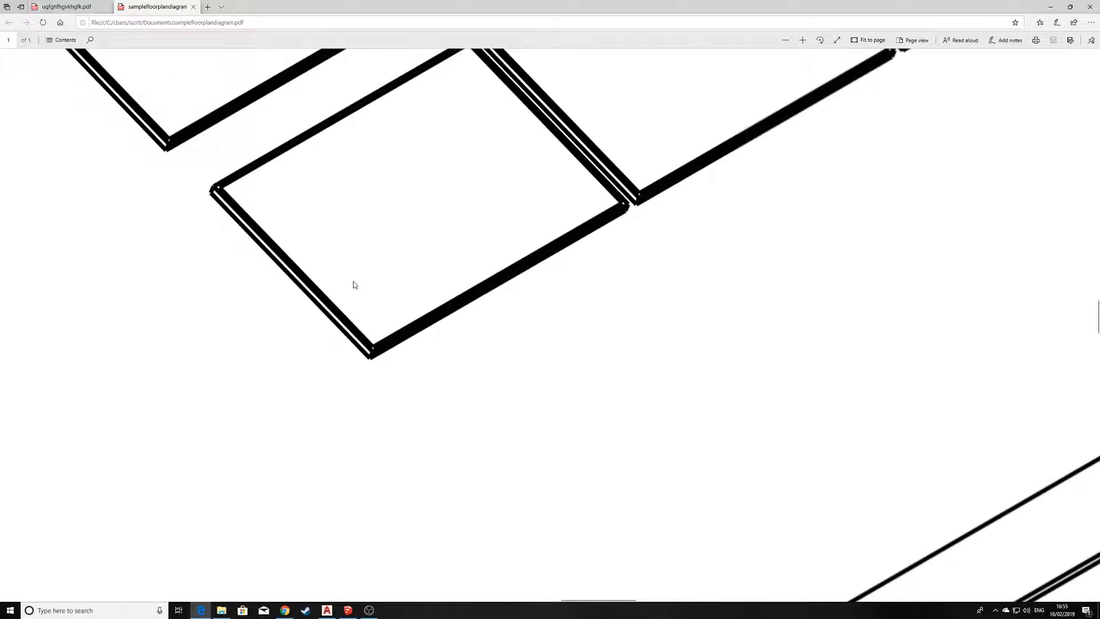
scroll(362, 338, up, 10)
ctrl+scroll(363, 338, up, 2)
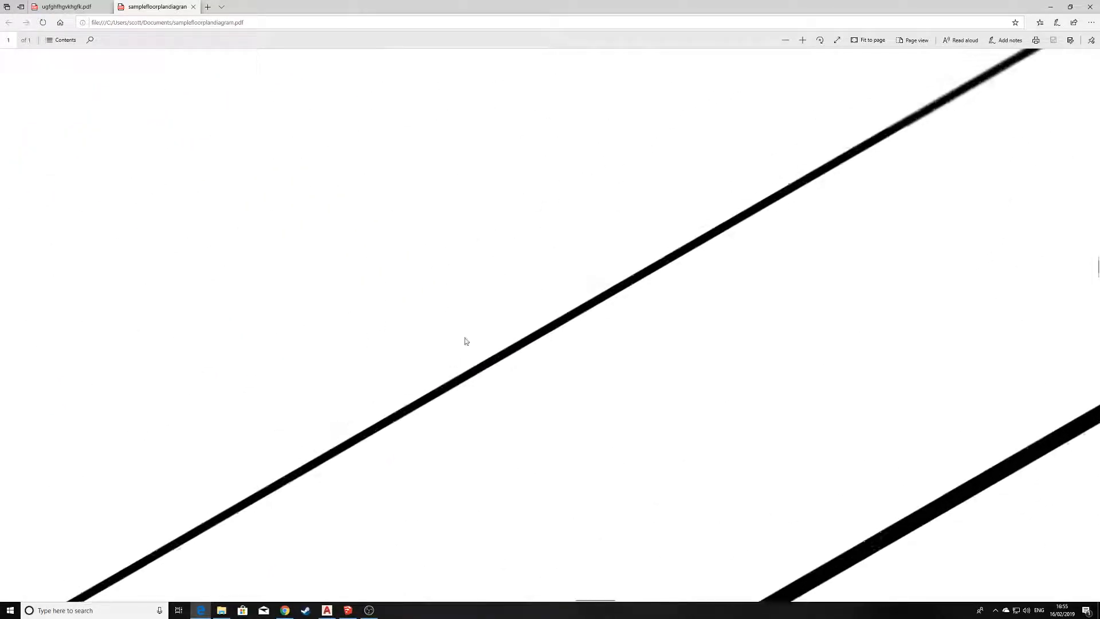
ctrl+scroll(487, 355, up, 2)
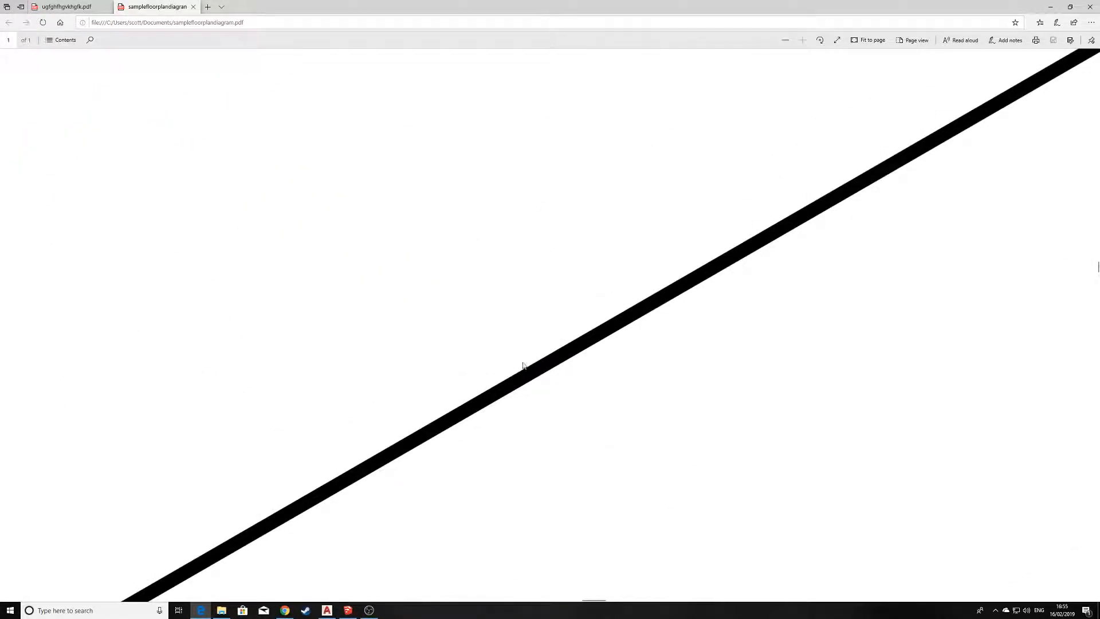
scroll(523, 343, down, 11)
ctrl+scroll(517, 339, down, 2)
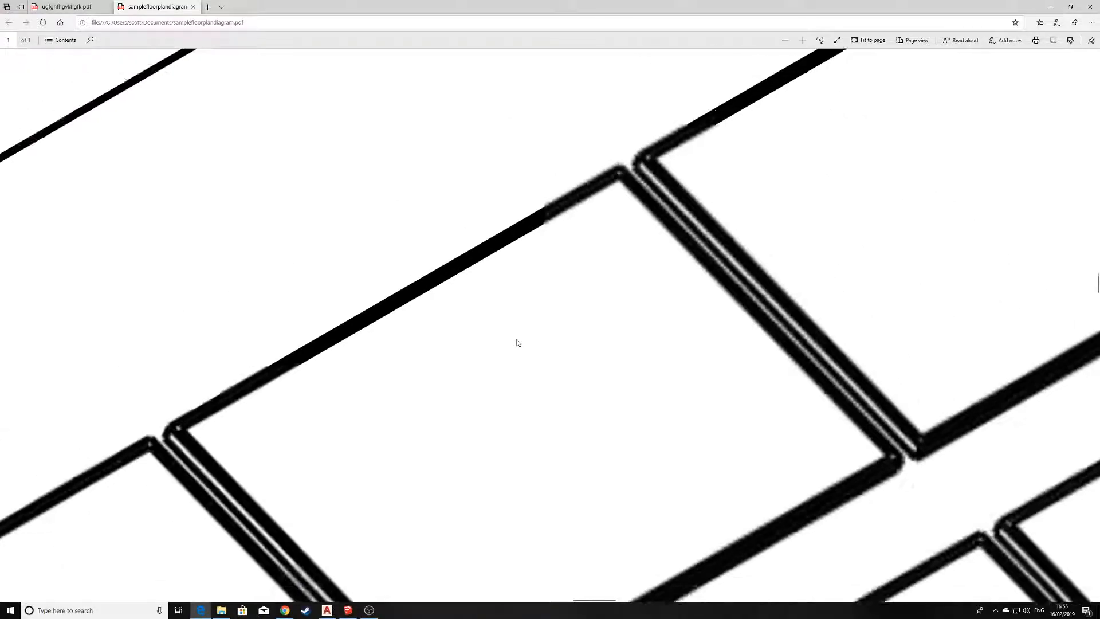
ctrl+scroll(516, 340, down, 5)
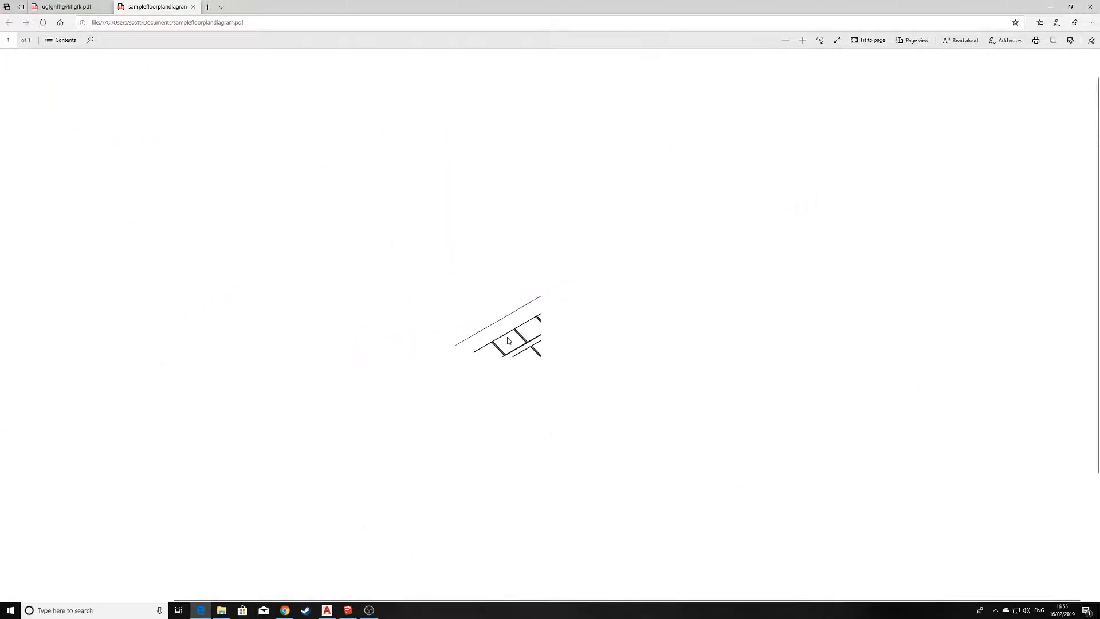
ctrl+scroll(508, 341, down, 6)
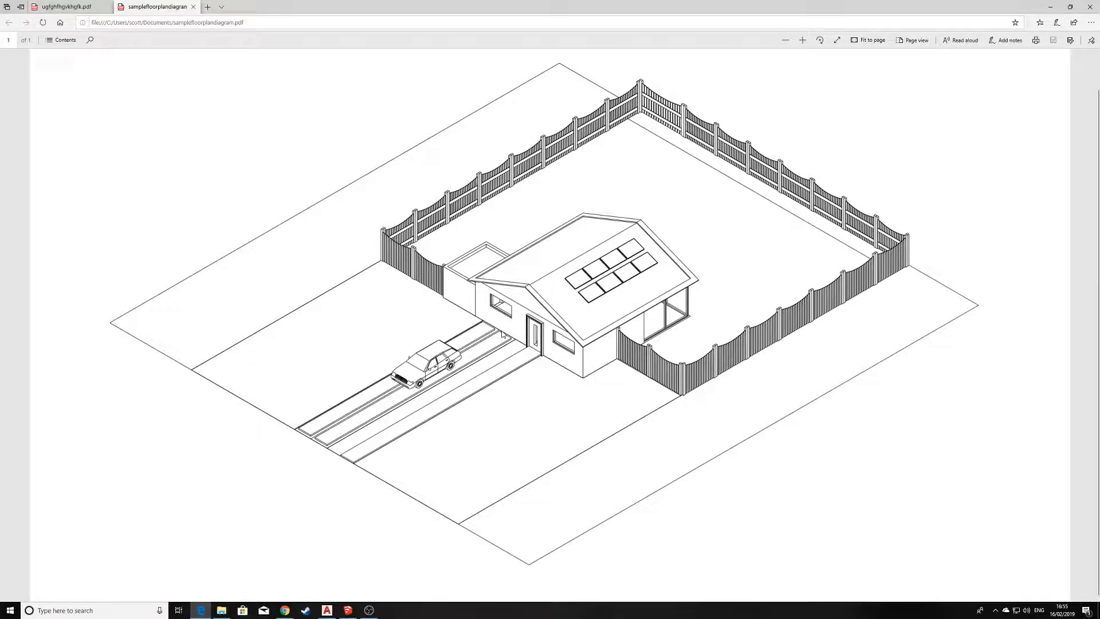